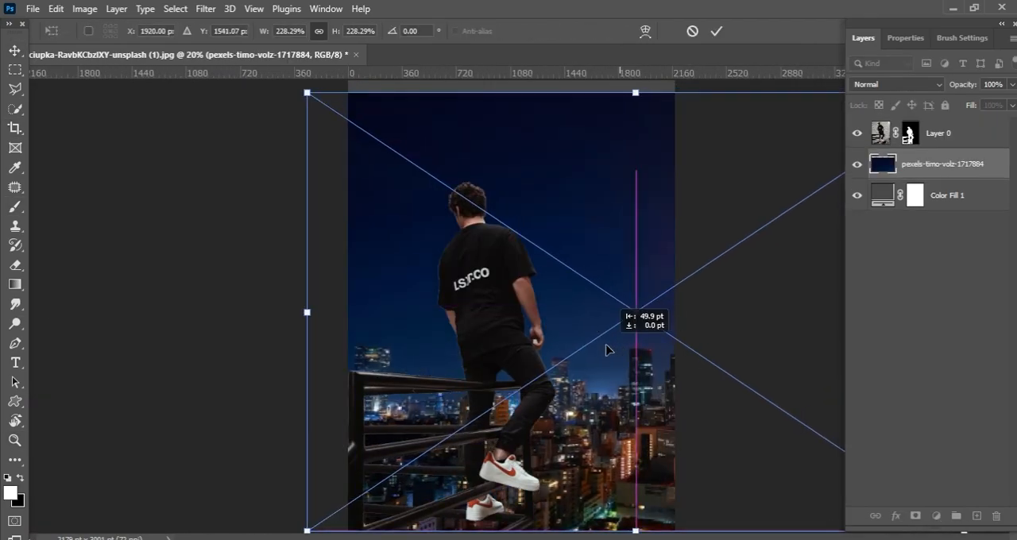
Step: Position the night city photo behind the man and railing so that it covers the canvas
drag(620, 353, 652, 369)
drag(653, 387, 668, 403)
drag(657, 397, 597, 347)
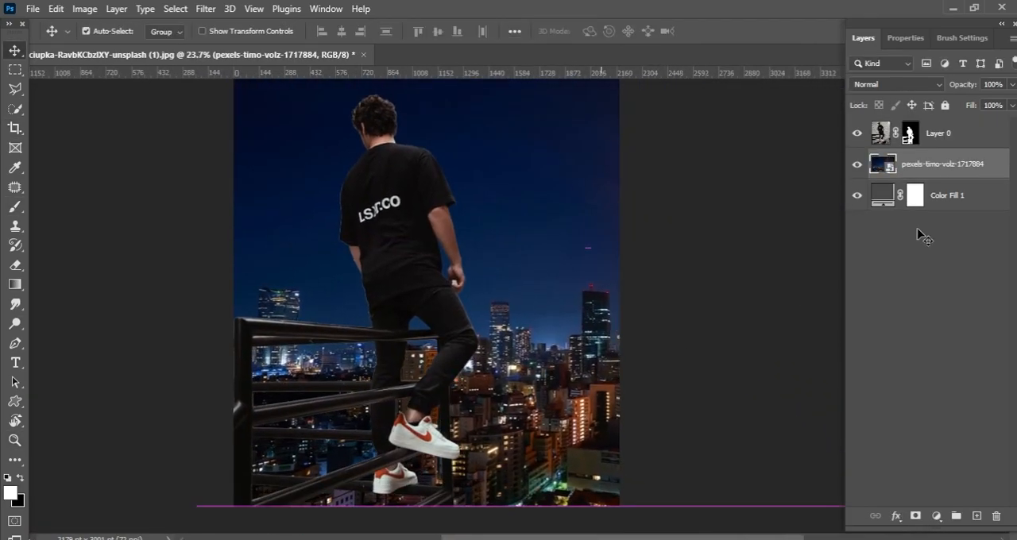
Step: Try deleting Layer 0's mask and lowering its opacity to compare the original photo with the city background
right_click(911, 133)
click(915, 168)
click(609, 300)
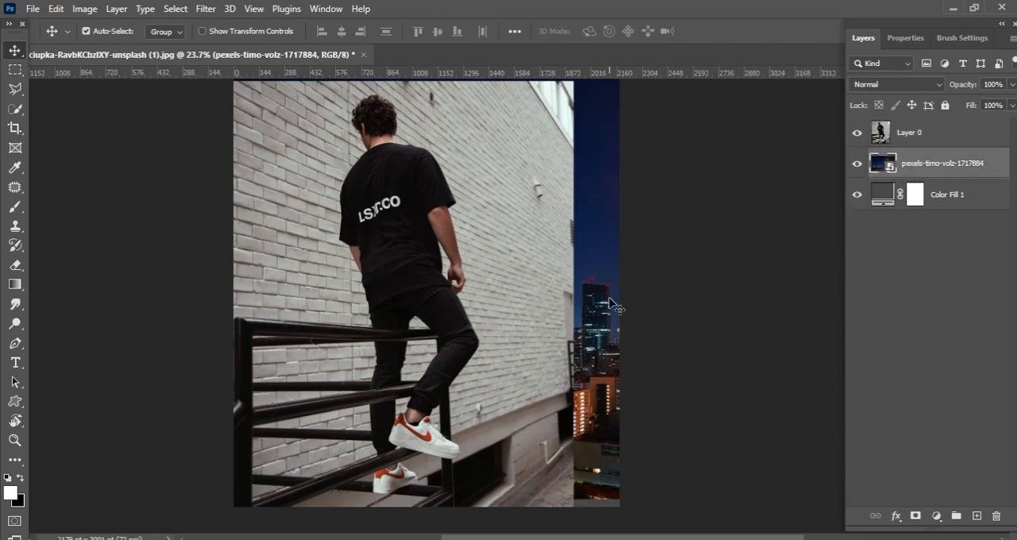
drag(966, 92, 895, 97)
key(ctrl+z)
click(933, 133)
mouse_move(963, 89)
mouse_down()
mouse_move(905, 95)
mouse_move(982, 95)
mouse_up()
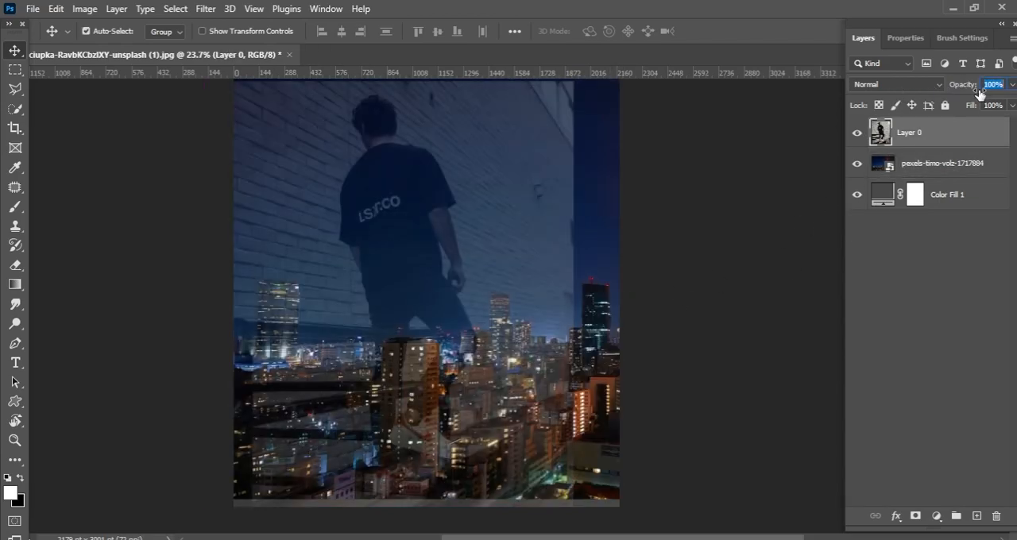
key(ctrl+z)
key(ctrl+shift+z)
Step: Move the city photo down until it reaches the bottom edge of the canvas
drag(604, 308, 605, 302)
key(shift+Down)
key(shift+Down)
key(shift+Down)
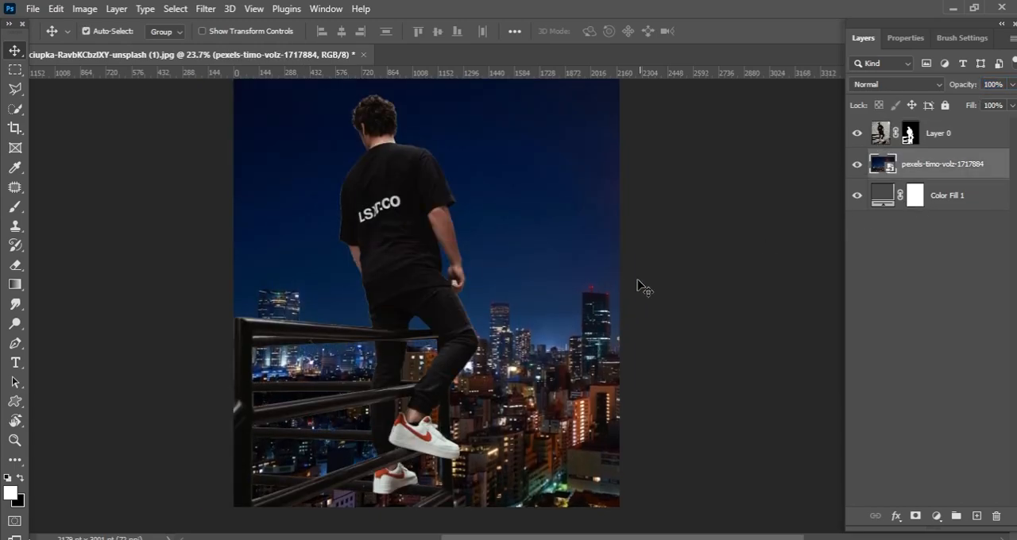
Step: Crop a thin strip off the top of the canvas, giving a height of about 2912 px
key(ctrl+minus)
key(c)
drag(522, 129, 522, 139)
click(15, 55)
key(z)
drag(619, 270, 645, 299)
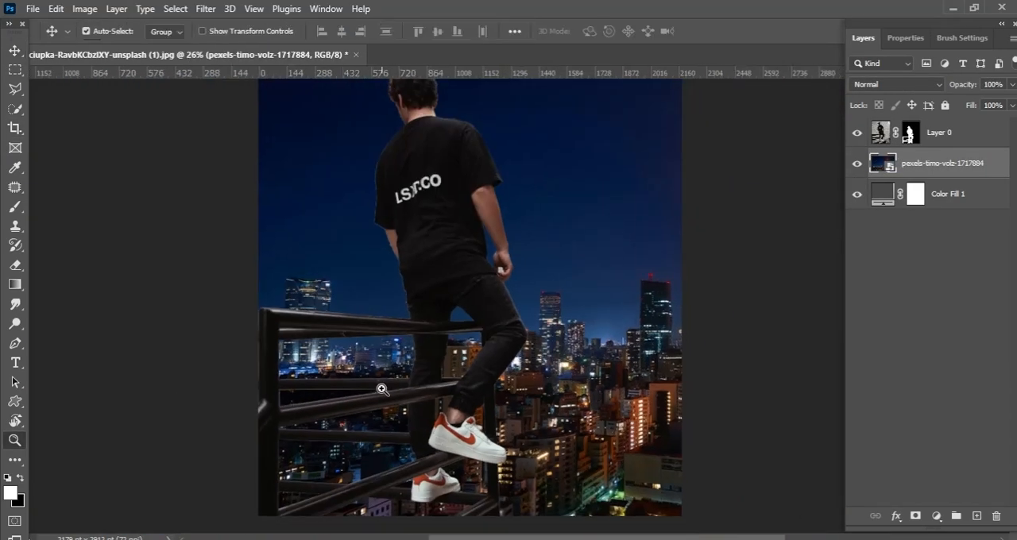
drag(382, 389, 363, 388)
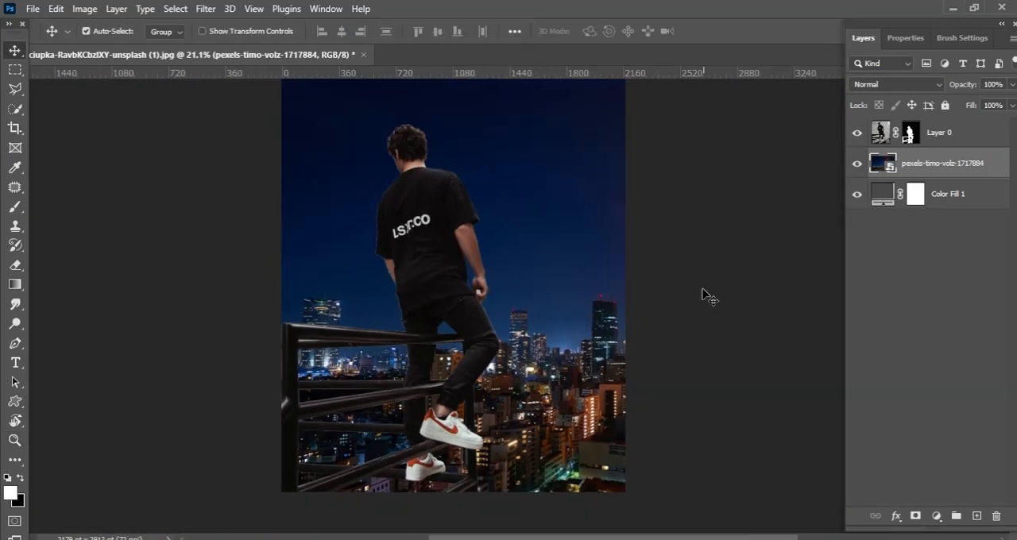
Step: Rasterize the city photo layer, duplicate it and hide the original below the copy
right_click(942, 167)
click(821, 292)
key(ctrl+j)
click(856, 194)
Step: Apply a Lens Blur with radius 12 and noise amount 2 to the city copy
click(205, 8)
mouse_move(239, 200)
click(160, 269)
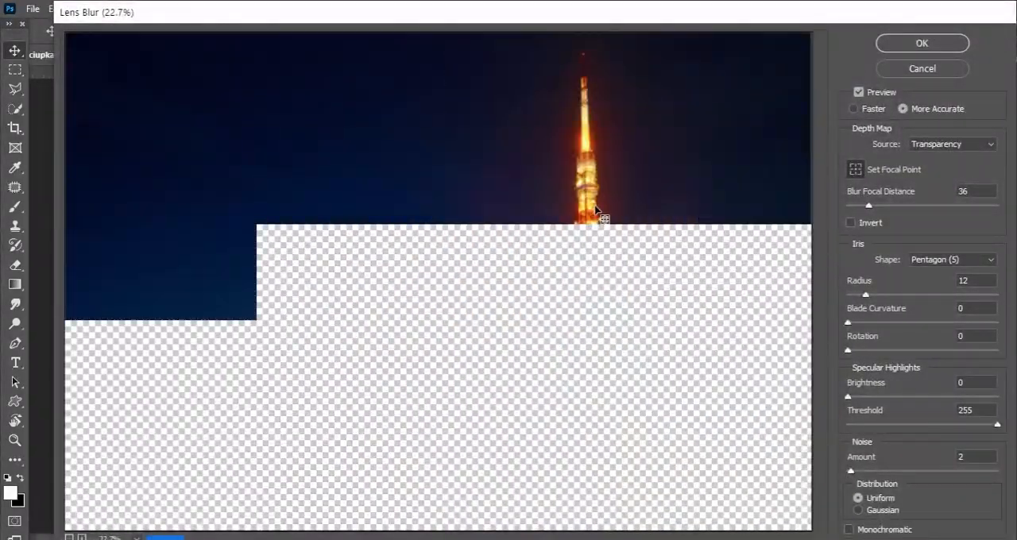
key(ctrl+plus)
key(ctrl+plus)
drag(404, 296, 514, 229)
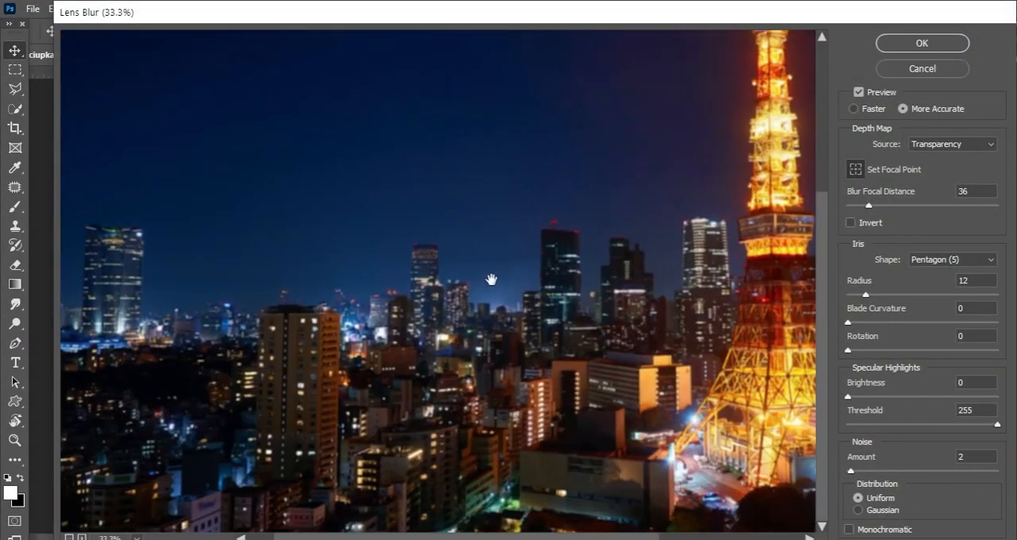
drag(486, 278, 540, 232)
key(ctrl+plus)
key(ctrl+plus)
click(915, 46)
Step: Add a new layer above the city copy, set it to Linear Dodge (Add) and choose blue 1c7cff as foreground colour
mouse_move(584, 343)
mouse_down()
mouse_move(703, 368)
mouse_move(778, 362)
mouse_up()
scroll(597, 340, down, 5)
click(977, 517)
key(b)
click(10, 493)
click(833, 341)
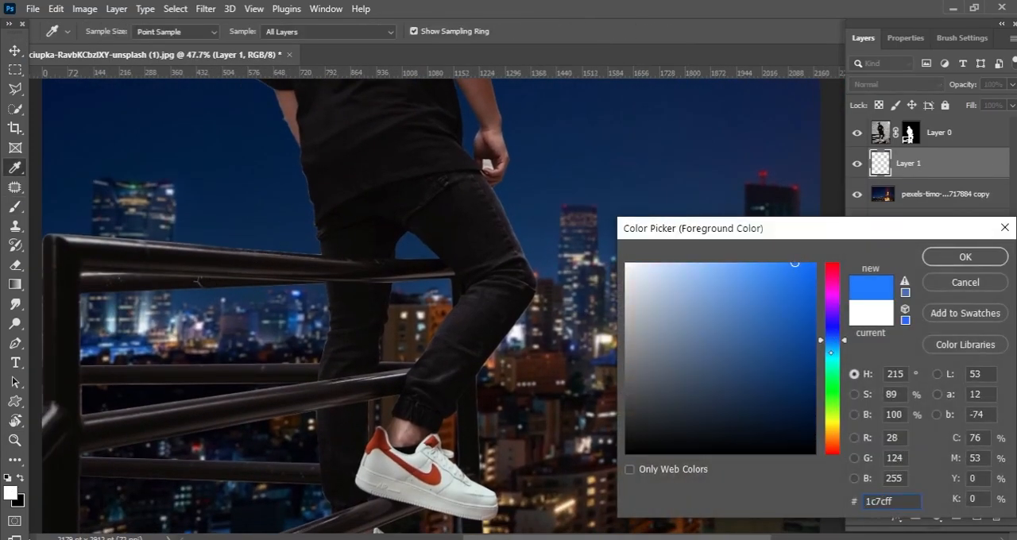
key(Return)
click(895, 83)
click(886, 220)
Step: Paint a soft blue glow over the city lights behind the upper railing with an enlarged brush
key(bracketright)
key(bracketright)
key(bracketright)
key(bracketright)
key(bracketright)
key(bracketright)
drag(119, 334, 204, 323)
key(ctrl+z)
right_click(202, 332)
click(286, 363)
click(138, 322)
Step: Switch the brush to orange and paint a warm glow over the lit buildings beside the man's knee
drag(634, 335, 426, 319)
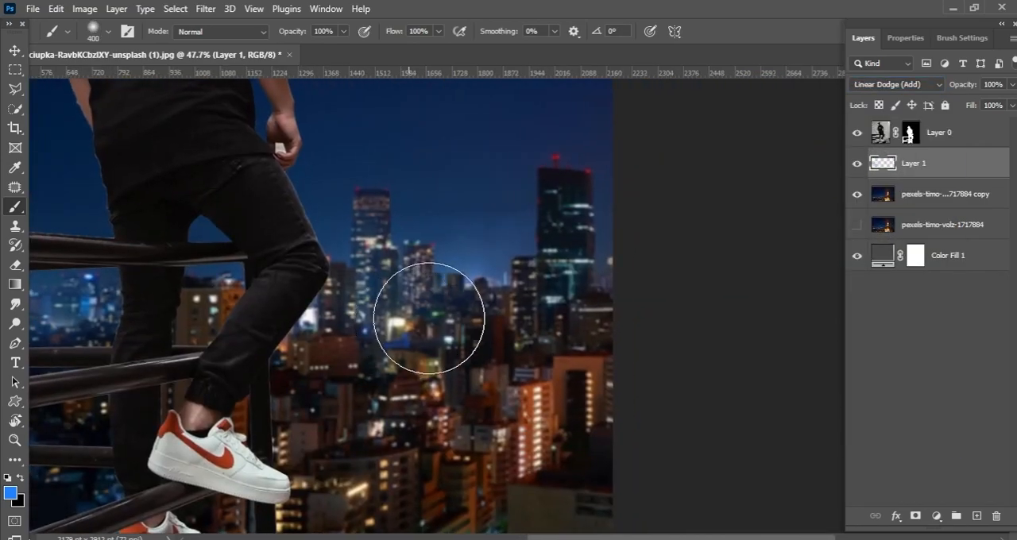
click(10, 494)
click(832, 440)
key(Return)
click(382, 307)
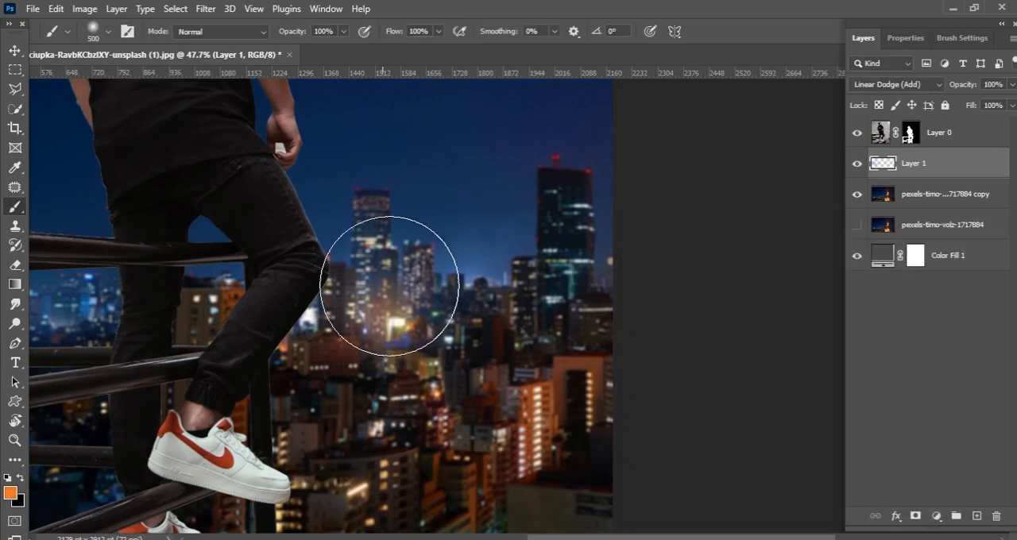
key(bracketright)
click(518, 373)
Step: Sample the green street light, brighten it to teal 14cfcb and paint a glow over the lower city street
scroll(507, 331, down, 2)
drag(476, 378, 626, 263)
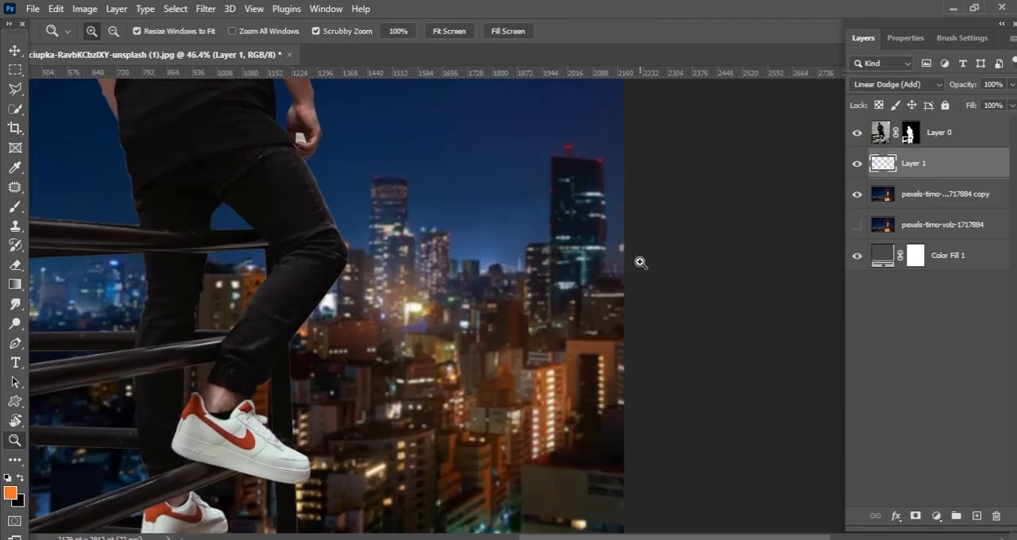
drag(447, 487, 519, 338)
click(11, 494)
click(483, 372)
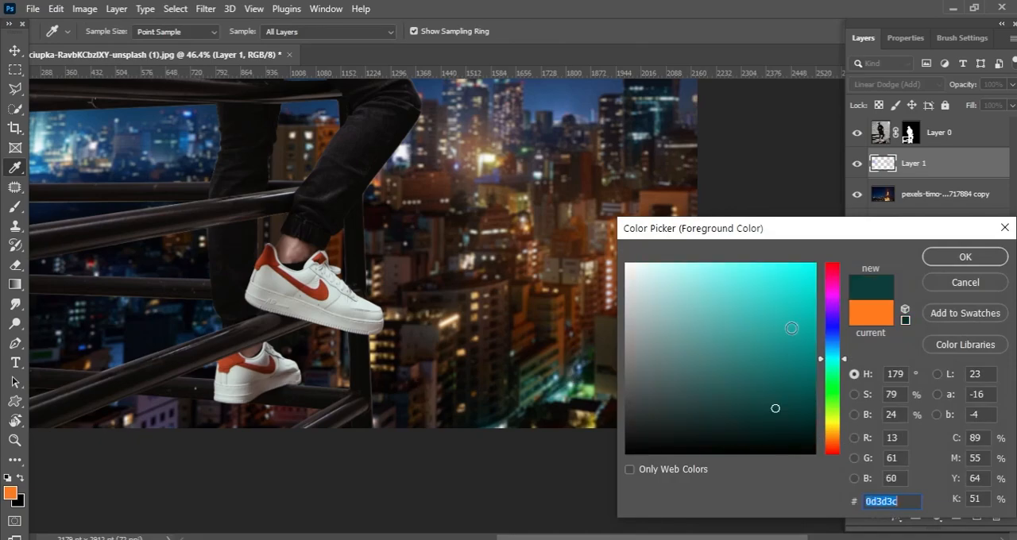
key(Return)
click(592, 352)
mouse_move(437, 296)
mouse_down()
mouse_move(551, 329)
mouse_move(458, 396)
mouse_up()
Step: Change the brush colour to a bright blue and paint a glow behind the lower railing bars
mouse_move(508, 337)
mouse_down()
mouse_move(548, 313)
mouse_move(666, 307)
mouse_up()
click(10, 494)
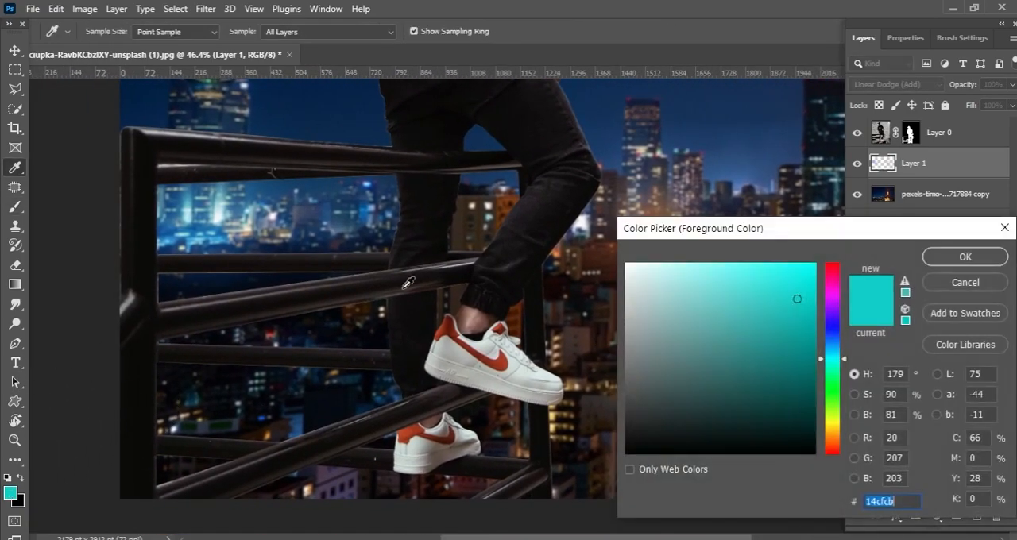
click(830, 343)
click(789, 266)
key(Return)
click(306, 371)
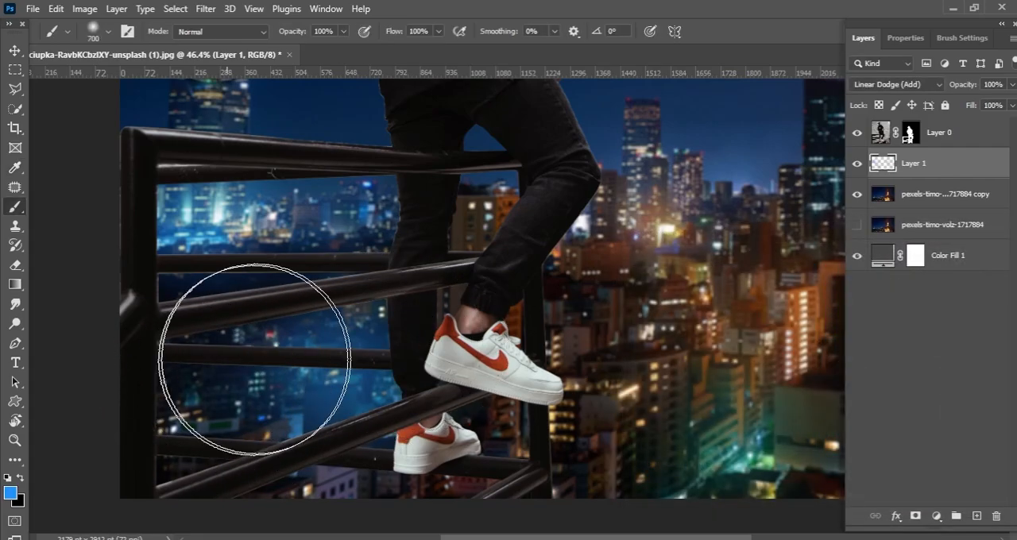
Step: Soften the blue glow behind the lower railing with a large eraser
click(16, 265)
key(bracketright)
key(bracketright)
key(bracketright)
key(bracketright)
key(bracketright)
key(bracketright)
key(bracketright)
key(bracketright)
key(bracketright)
key(bracketright)
click(333, 381)
key(bracketleft)
key(bracketleft)
Step: Set the brush colour back to orange and adjust the brush size for the buildings beside the legs
drag(447, 409, 406, 397)
drag(484, 294, 406, 318)
scroll(406, 318, up, 3)
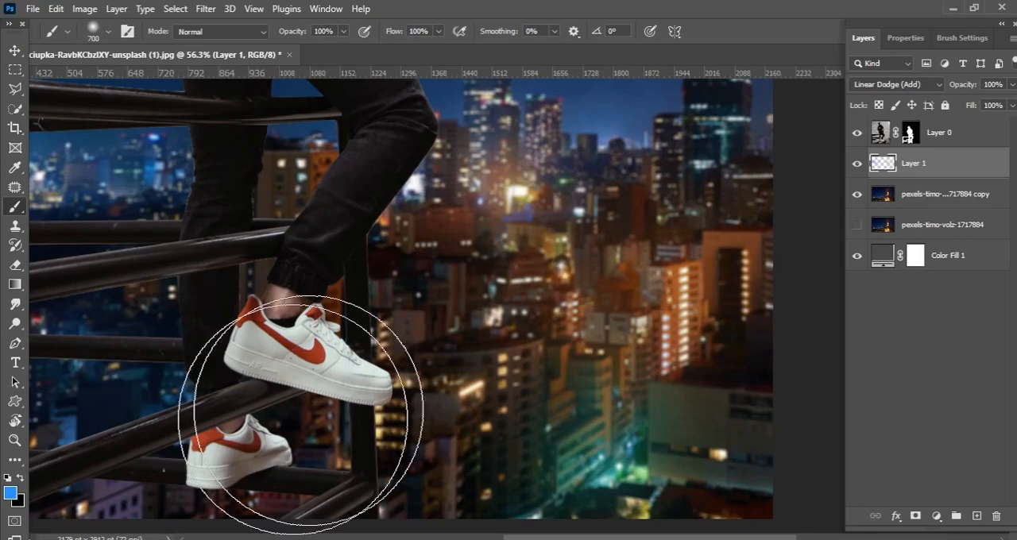
click(10, 494)
click(830, 438)
key(Return)
key(b)
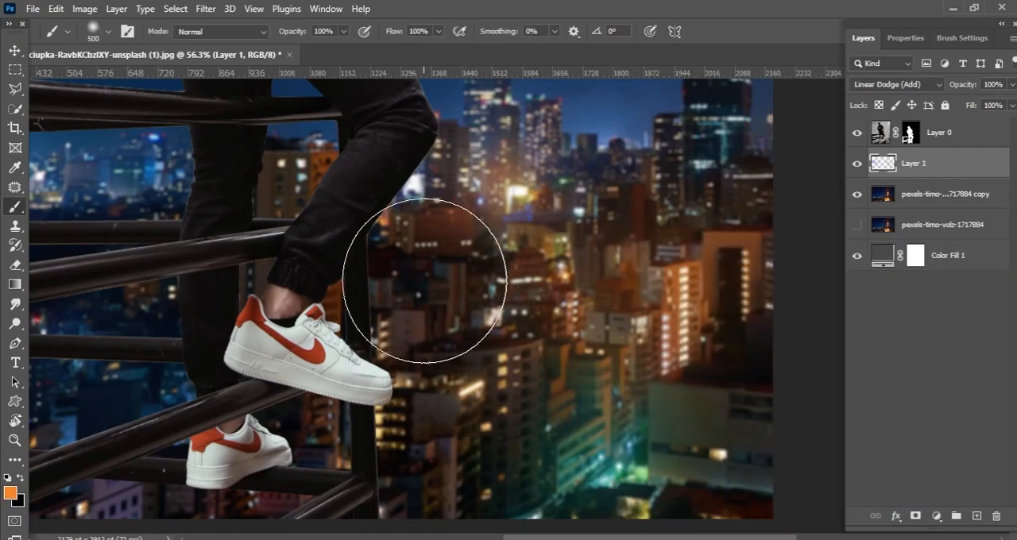
key(bracketright)
key(bracketright)
scroll(383, 398, down, 3)
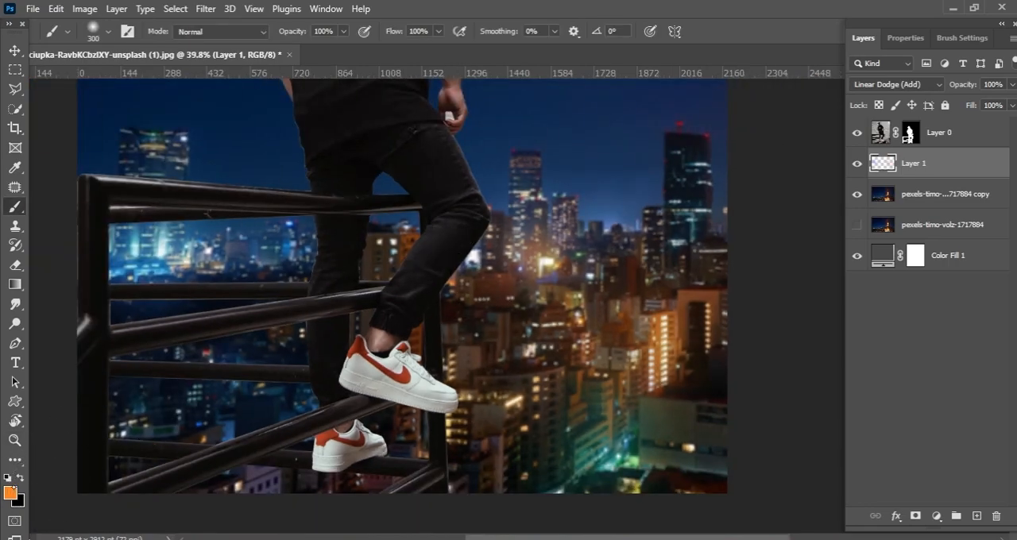
Step: Paint a blue glow on the horizon beside the dark tower, using a bright and a deeper blue
click(12, 490)
drag(555, 280, 476, 328)
click(832, 342)
click(802, 278)
key(Return)
key(bracketright)
click(544, 262)
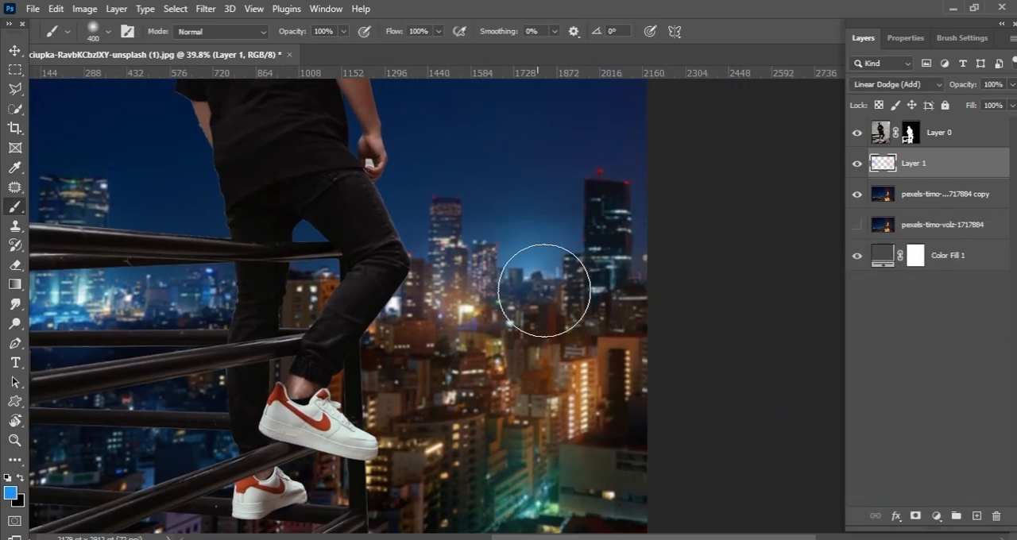
click(11, 493)
click(831, 338)
key(Return)
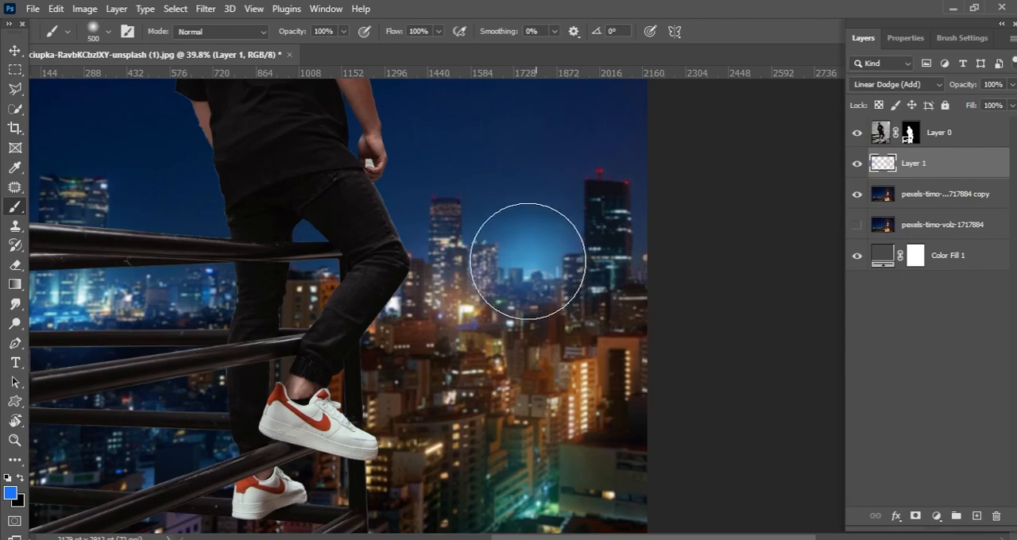
Step: Tone down the glow on Layer 1 with Hue/Saturation: Hue +4, Saturation -20, Lightness -38
drag(226, 281, 273, 325)
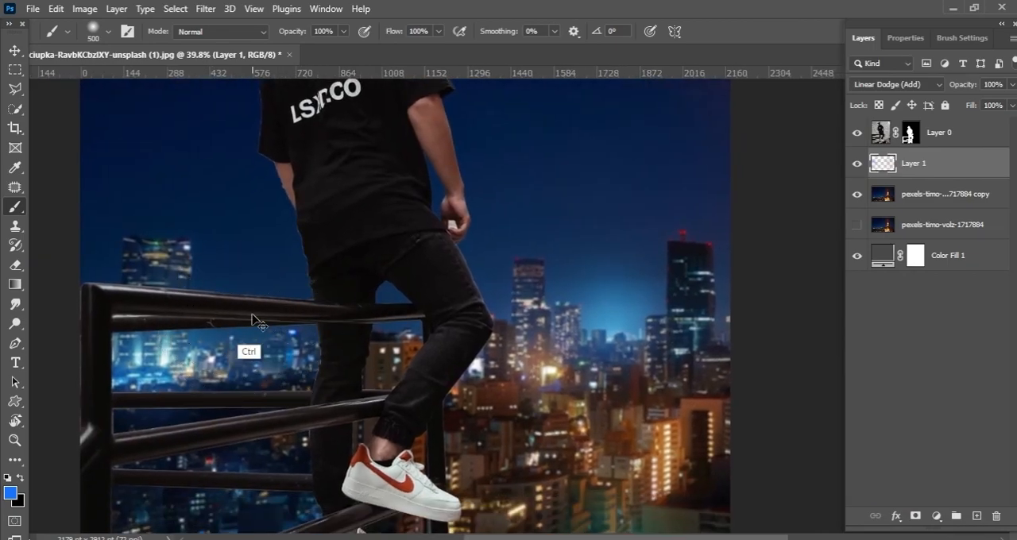
drag(411, 362, 357, 268)
drag(478, 318, 466, 269)
click(857, 164)
click(857, 164)
click(85, 9)
mouse_move(111, 47)
click(274, 127)
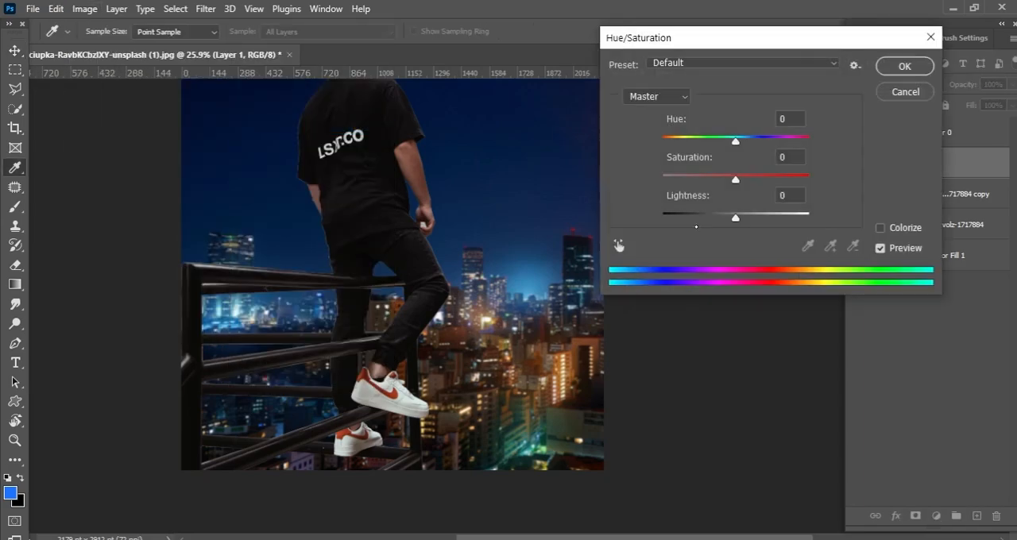
click(700, 218)
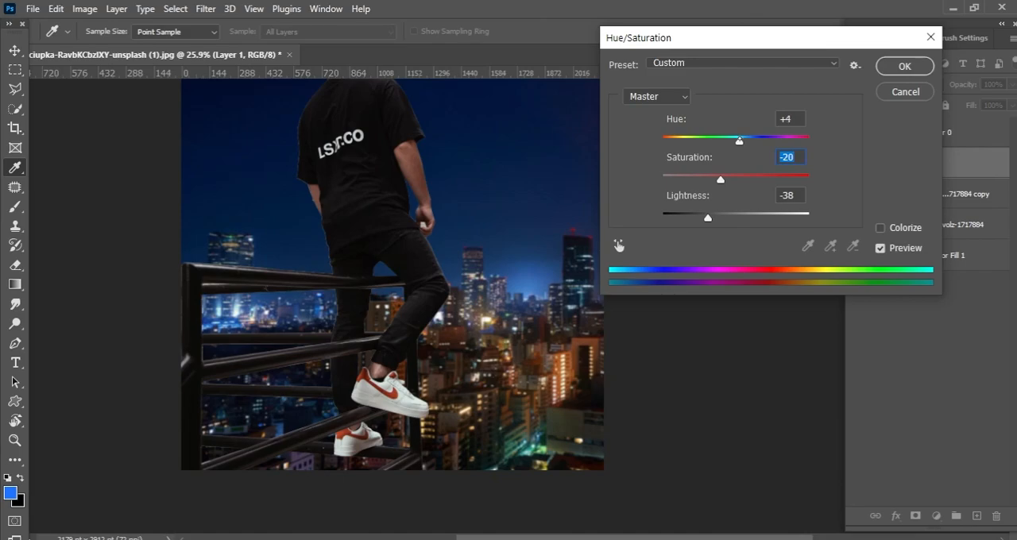
click(739, 140)
key(Return)
Step: Compare the composition with and without the glow on Layer 1
drag(631, 421, 556, 288)
drag(547, 392, 620, 381)
click(855, 167)
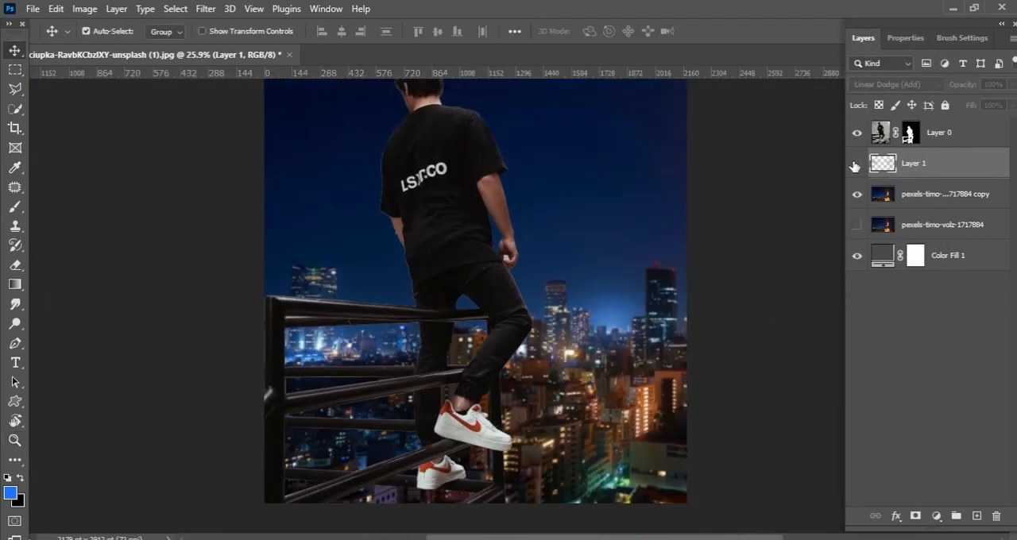
click(855, 166)
key(ctrl+0)
drag(610, 418, 634, 380)
click(936, 516)
click(924, 311)
key(ctrl+z)
click(863, 38)
Step: Add a Curves adjustment above Layer 1 and slightly raise the black points, including the individual colour channels
click(936, 517)
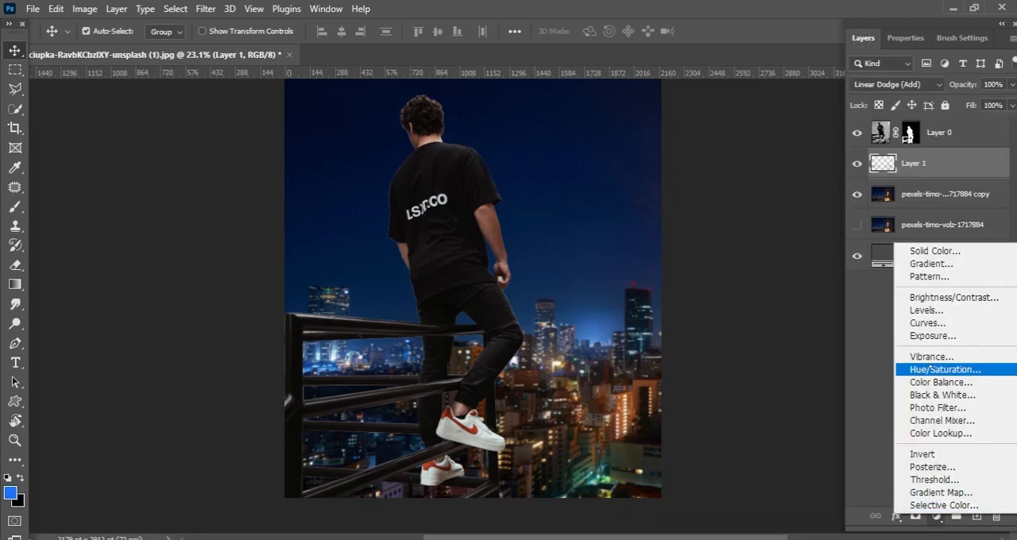
click(940, 322)
mouse_move(888, 233)
mouse_down()
mouse_move(883, 217)
mouse_move(881, 233)
mouse_up()
click(922, 108)
click(905, 162)
click(922, 108)
click(906, 136)
drag(885, 234, 881, 231)
Step: Lower the midtones slightly on the background adjustment's composite RGB curve and compare the image without the adjustment
click(921, 108)
click(902, 65)
drag(938, 180, 939, 185)
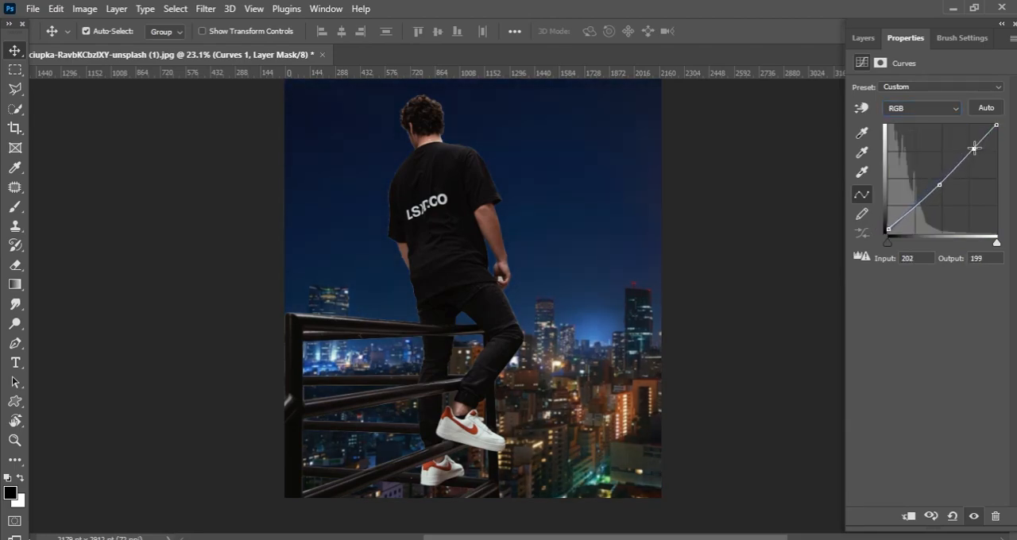
key(ctrl+space)
drag(620, 365, 697, 313)
click(863, 38)
click(858, 165)
key(ctrl+space)
drag(560, 284, 449, 187)
Step: Add a Curves adjustment clipped to Layer 0 and darken the man by pulling down the RGB white point
click(939, 135)
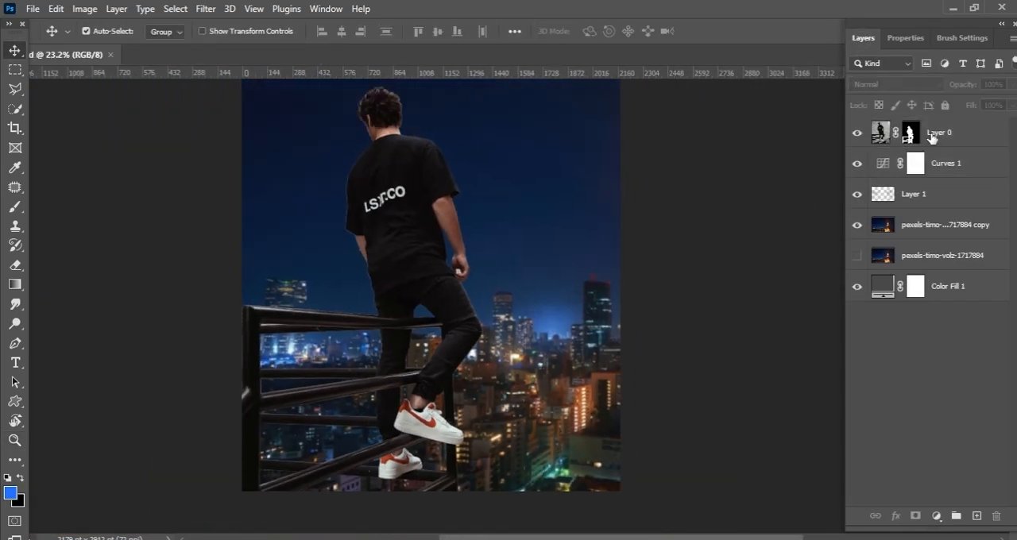
click(932, 138)
click(936, 516)
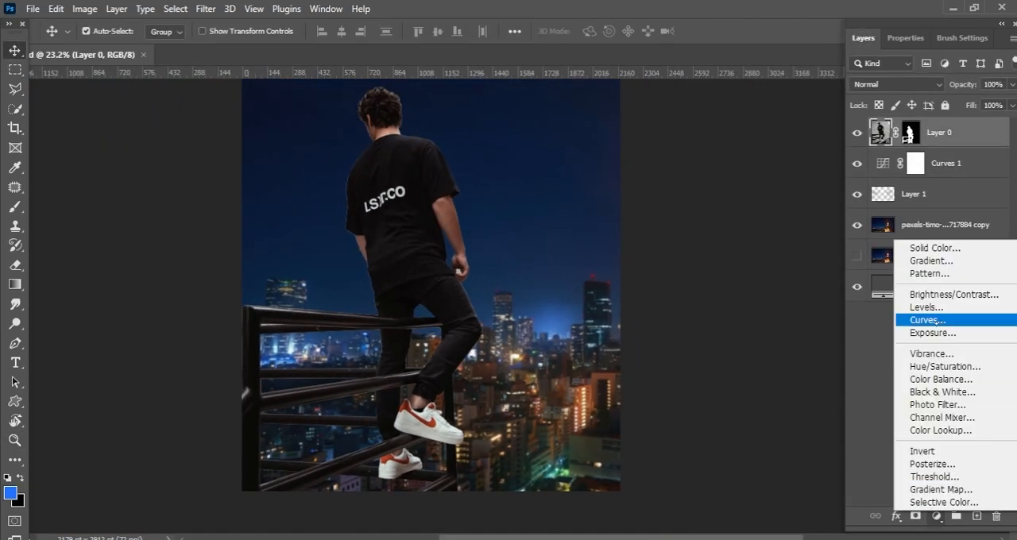
click(913, 322)
drag(997, 136, 988, 183)
Step: Raise the clipped curve's black point in the Blue channel and set the Green channel's black point output to 7
key(alt+5)
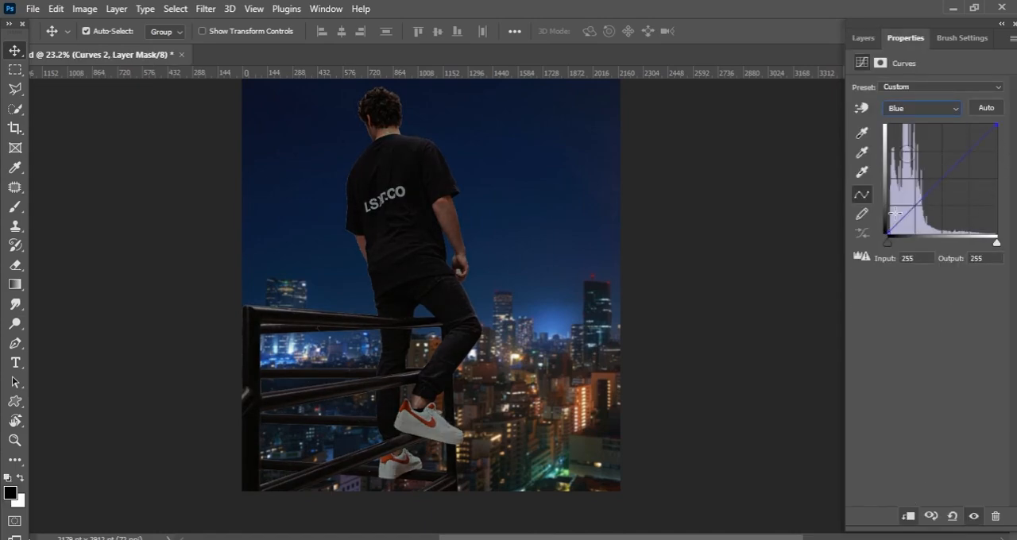
key(alt+4)
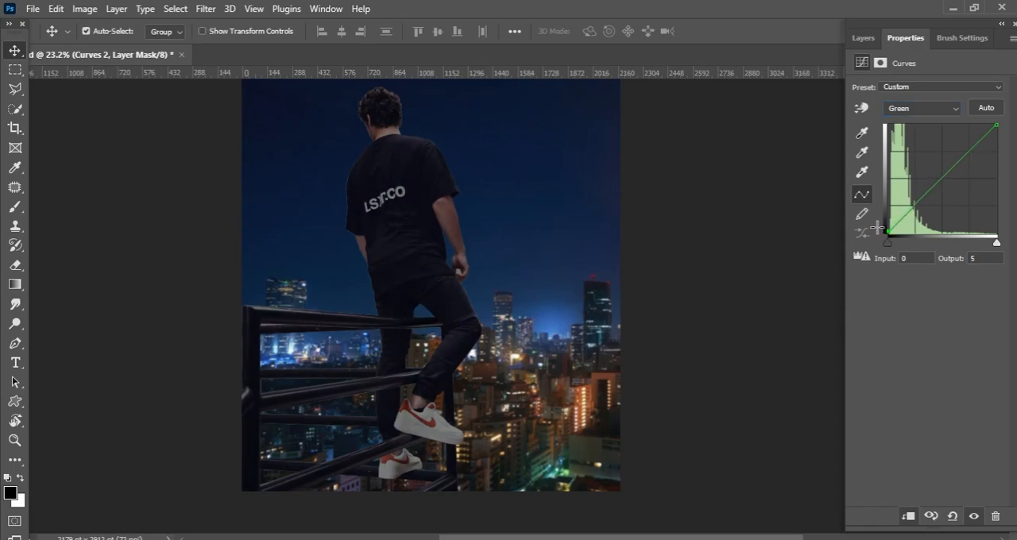
scroll(725, 246, up, 4)
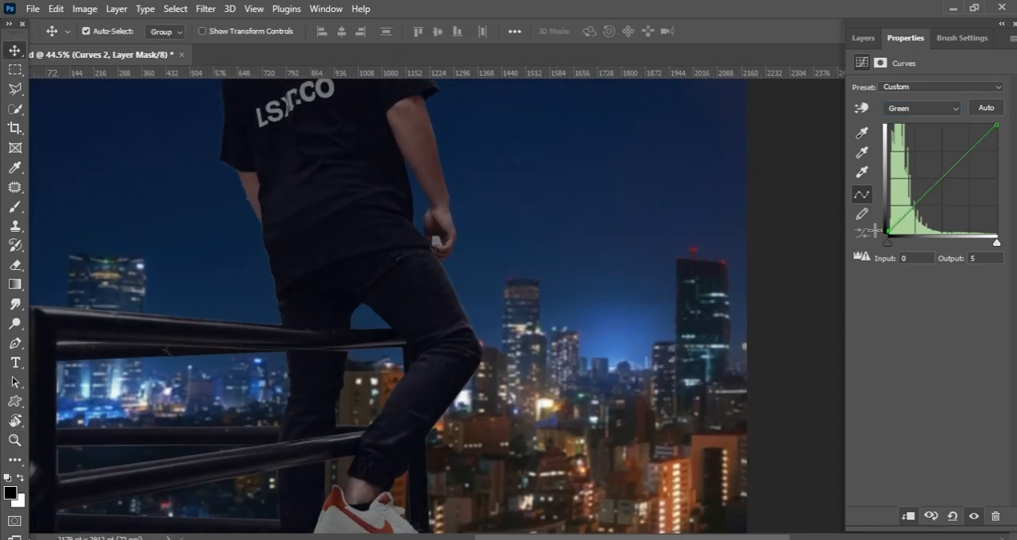
scroll(788, 260, down, 4)
scroll(823, 196, up, 4)
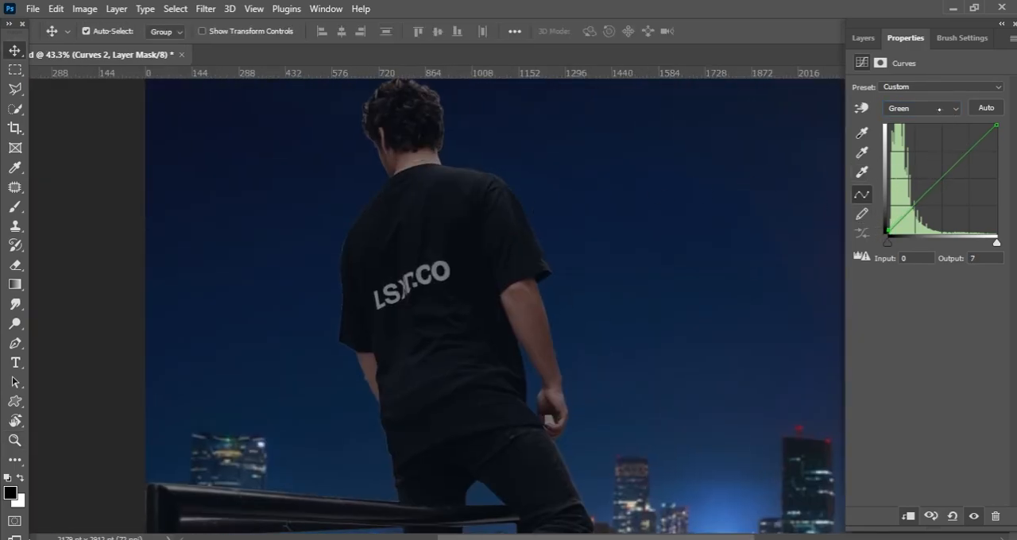
Step: Set the clipped RGB curve's white point output to 128 and check the whole composition
key(alt+2)
drag(1005, 186, 1003, 183)
key(ctrl+0)
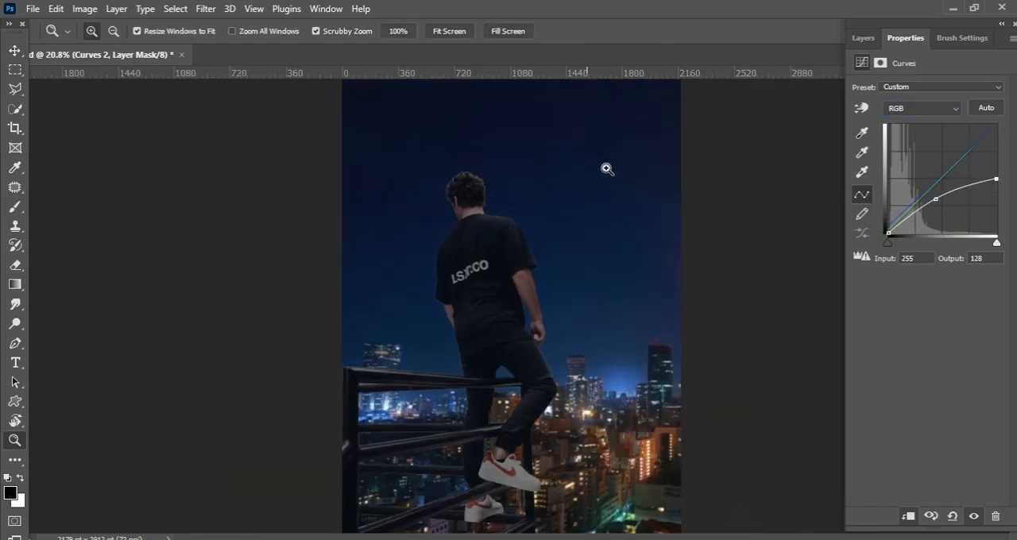
click(864, 38)
scroll(794, 227, down, 2)
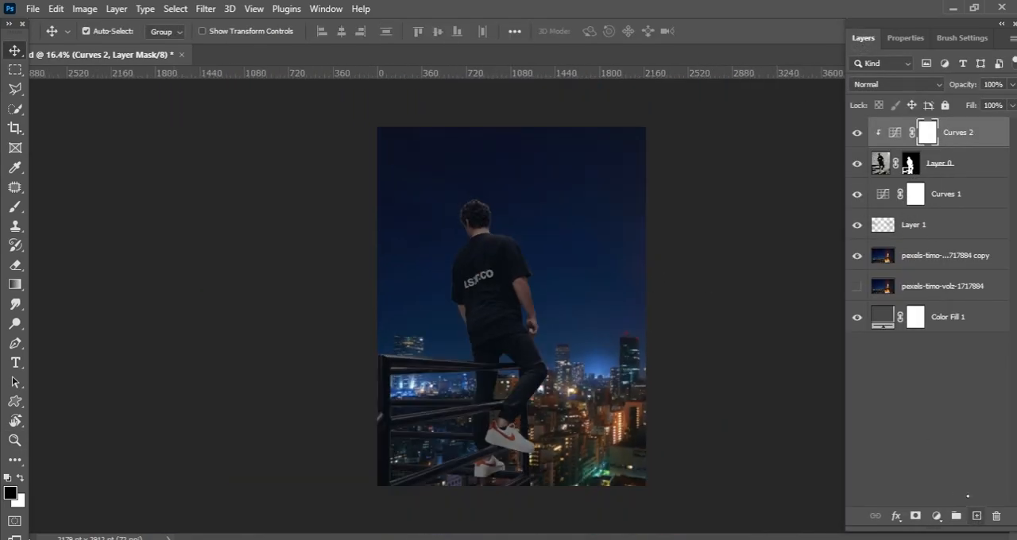
Step: Add a new layer, select the man and railing from Layer 0's mask, paint them blue, and set the layer to Multiply
click(977, 515)
ctrl+click(911, 194)
key(b)
mouse_move(453, 252)
mouse_down()
mouse_move(426, 423)
mouse_move(660, 472)
mouse_up()
click(896, 84)
click(886, 142)
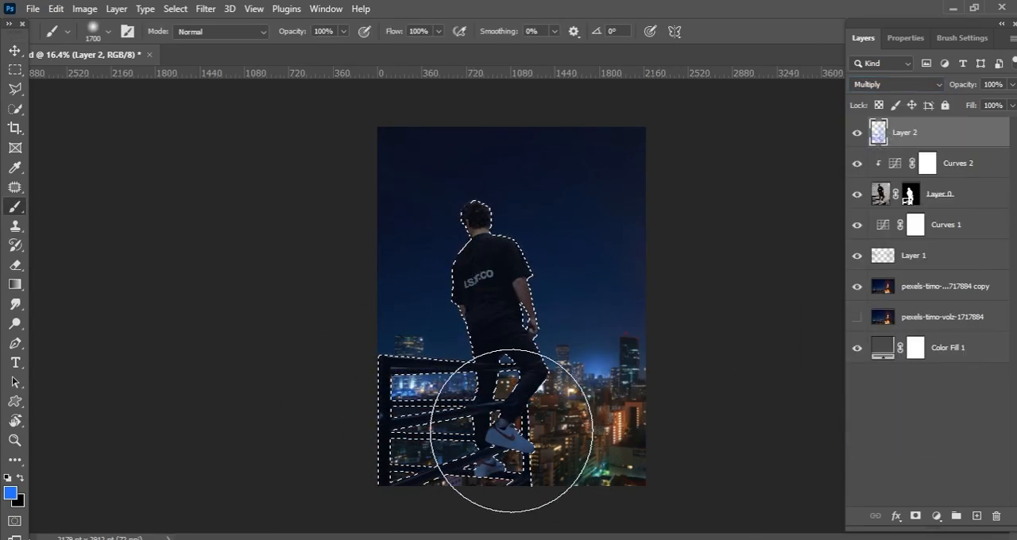
Step: Deselect and erase parts of the blue tint over the man and his right side with a large soft eraser
key(ctrl+d)
key(e)
key(bracketright)
key(bracketright)
key(bracketright)
key(bracketright)
click(493, 446)
scroll(487, 440, up, 5)
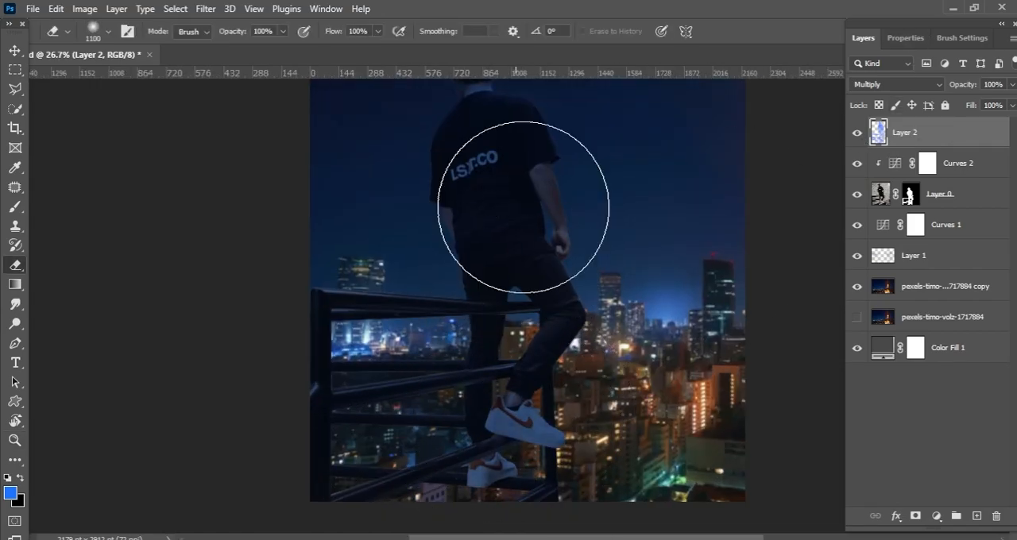
drag(570, 278, 533, 403)
scroll(537, 297, down, 5)
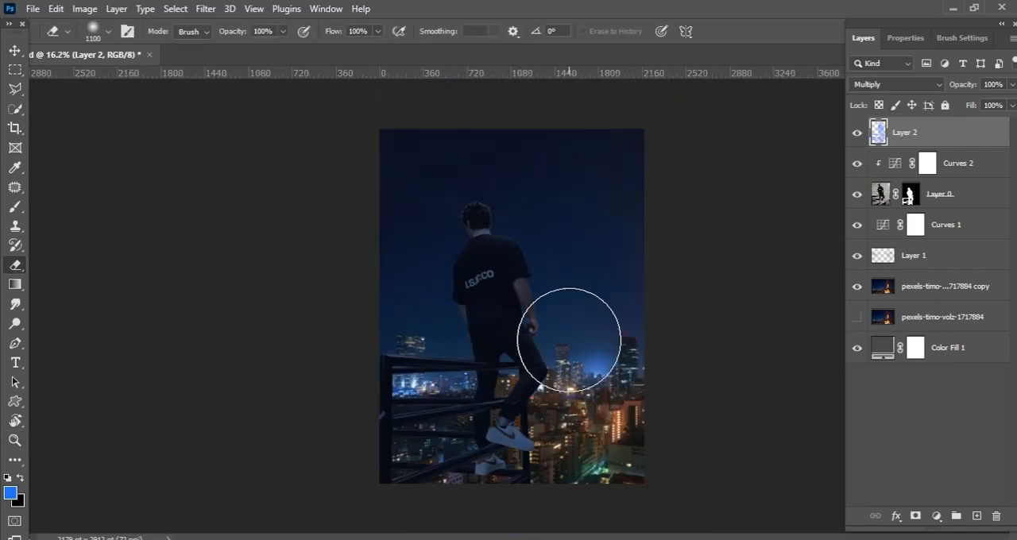
scroll(569, 340, up, 10)
scroll(566, 372, down, 4)
drag(594, 372, 608, 414)
scroll(607, 293, down, 4)
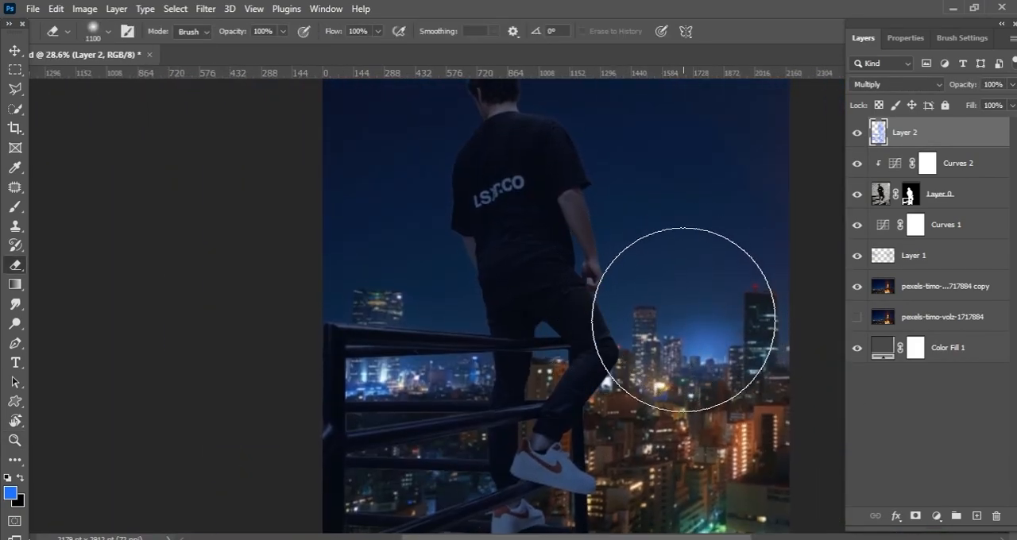
key(r)
key(v)
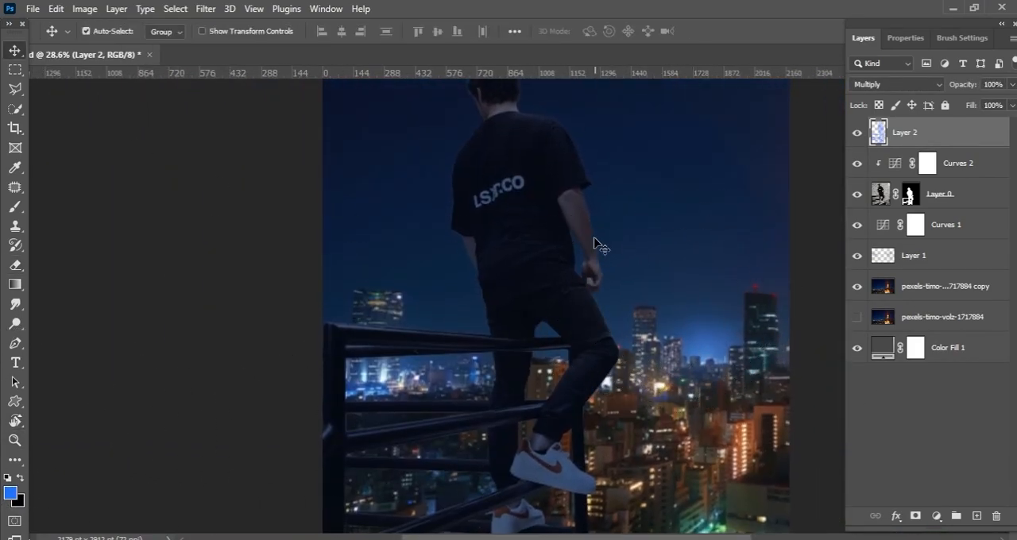
Step: Place the warren-wong starry night photo enlarged over the canvas, put it below Layer 0, and set its blend mode to Screen
scroll(665, 312, down, 2)
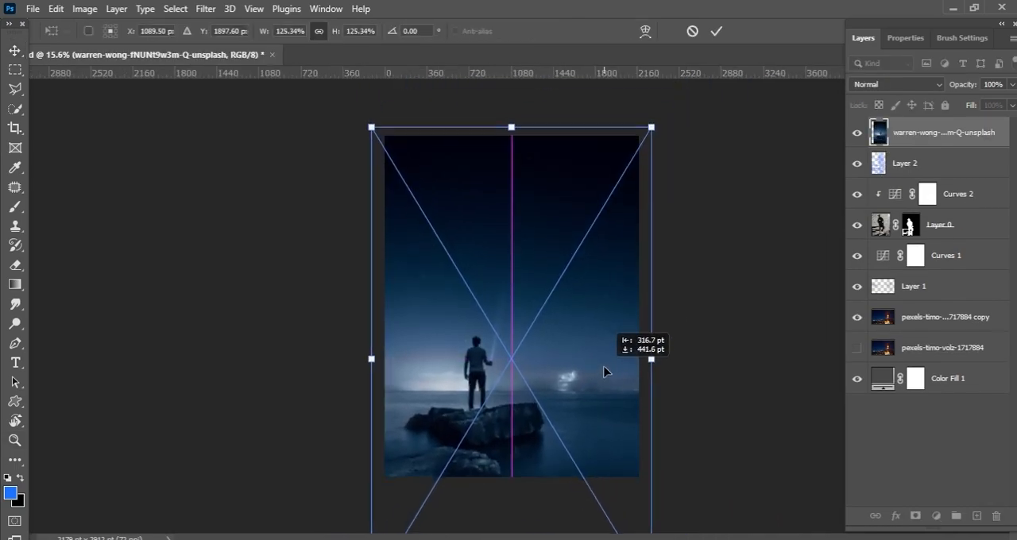
drag(954, 133, 945, 225)
click(897, 84)
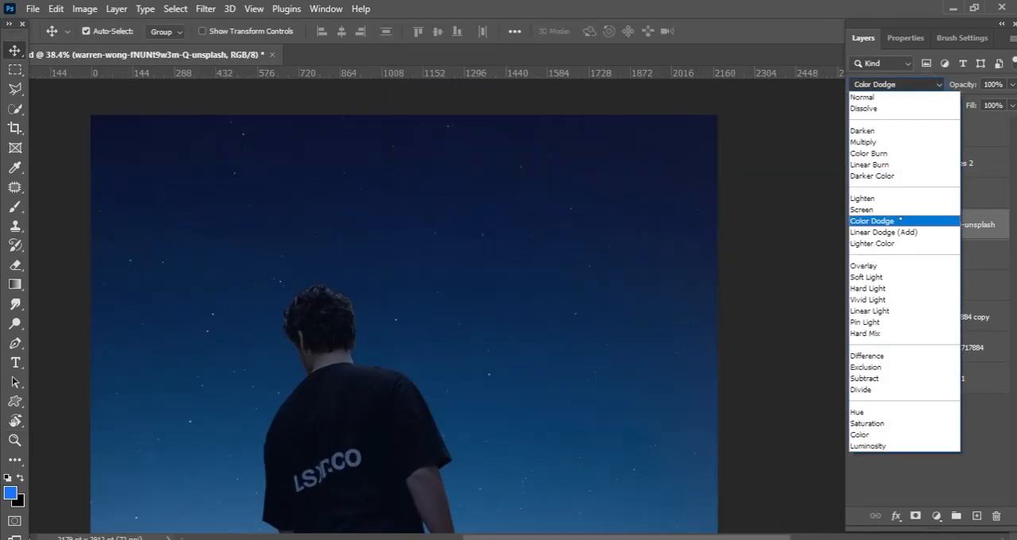
click(874, 207)
key(z)
key(ctrl+0)
key(v)
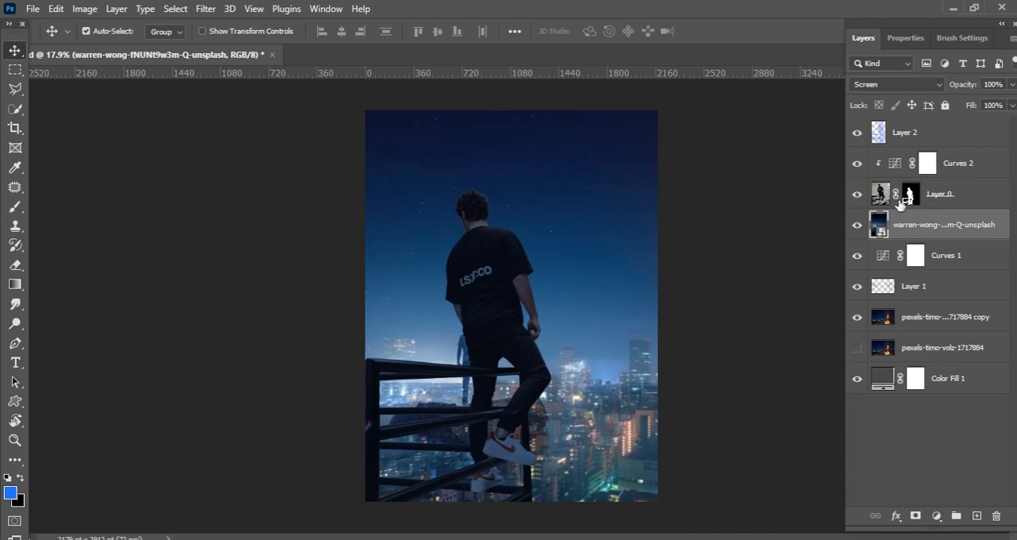
Step: Try masking the starry photo with a black-to-white gradient and compare the image with and without the layer
click(20, 284)
drag(534, 250, 531, 368)
key(ctrl+z)
drag(527, 327, 556, 227)
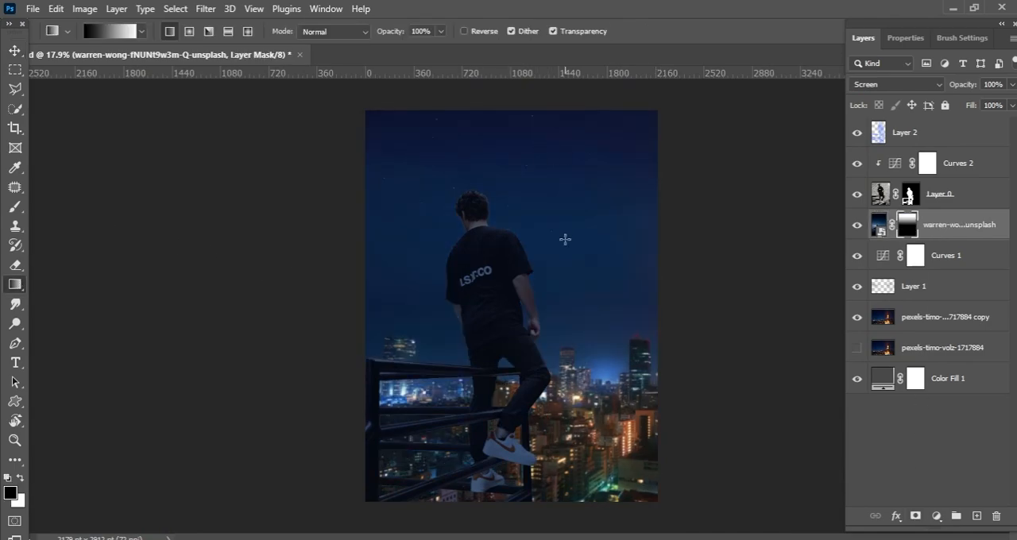
key(z)
drag(579, 266, 598, 270)
key(g)
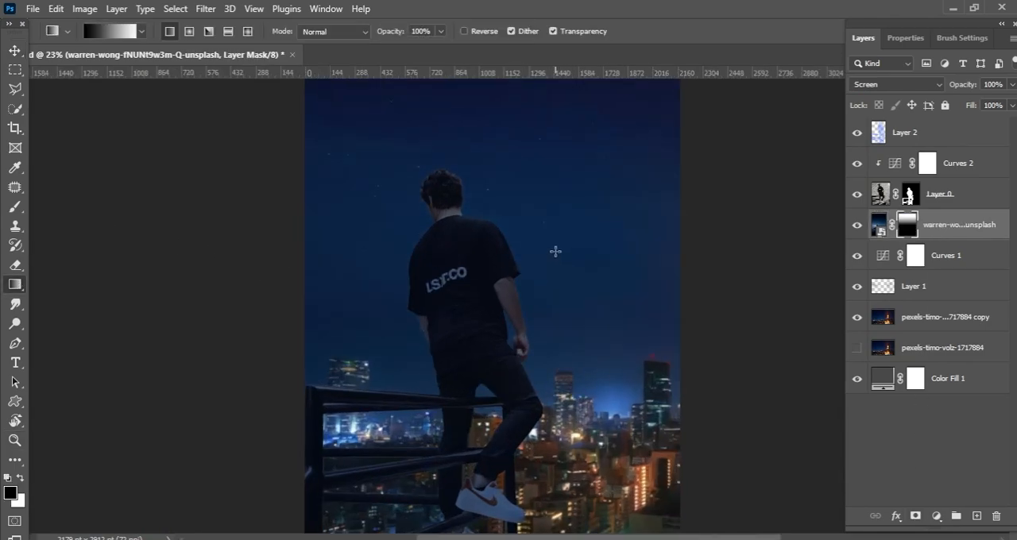
drag(571, 201, 599, 213)
drag(600, 213, 578, 298)
click(857, 227)
click(857, 227)
Step: Delete the gradient mask from the starry photo layer
click(84, 8)
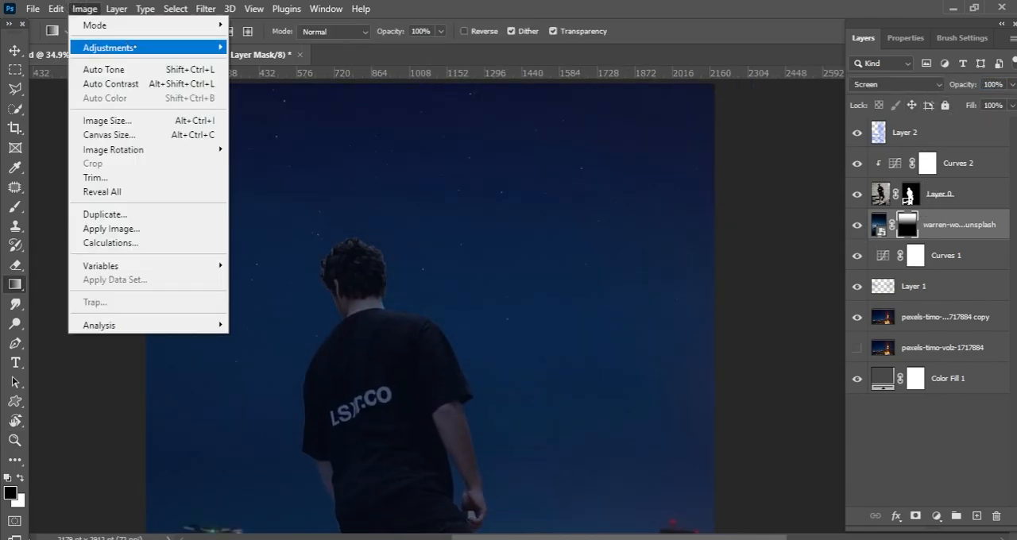
mouse_move(108, 48)
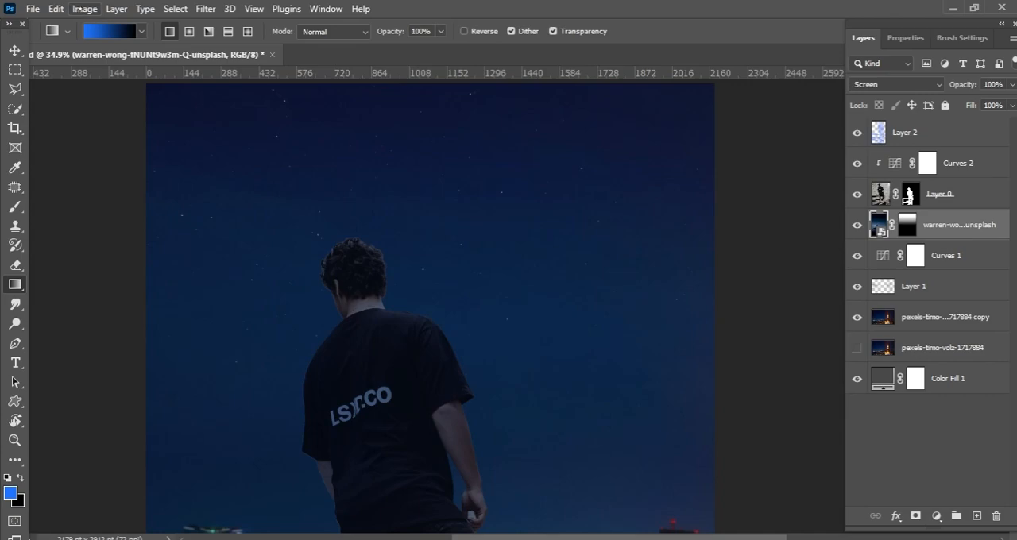
click(84, 9)
click(907, 225)
key(ctrl+comma)
key(ctrl+comma)
right_click(908, 228)
click(915, 254)
drag(675, 199, 636, 167)
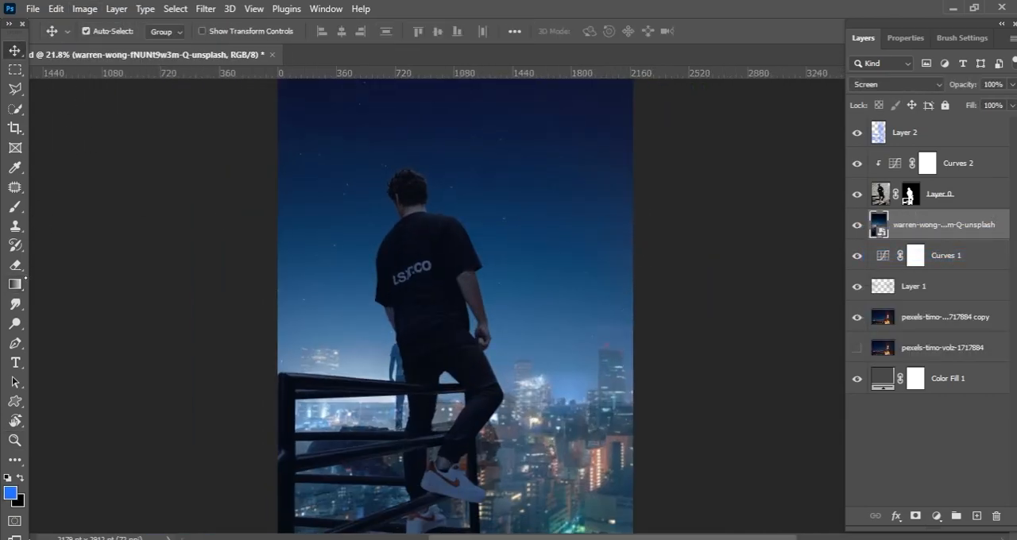
Step: Add a mask to the starry photo and draw a black-to-white gradient that leaves only its upper sky visible
click(141, 31)
click(103, 83)
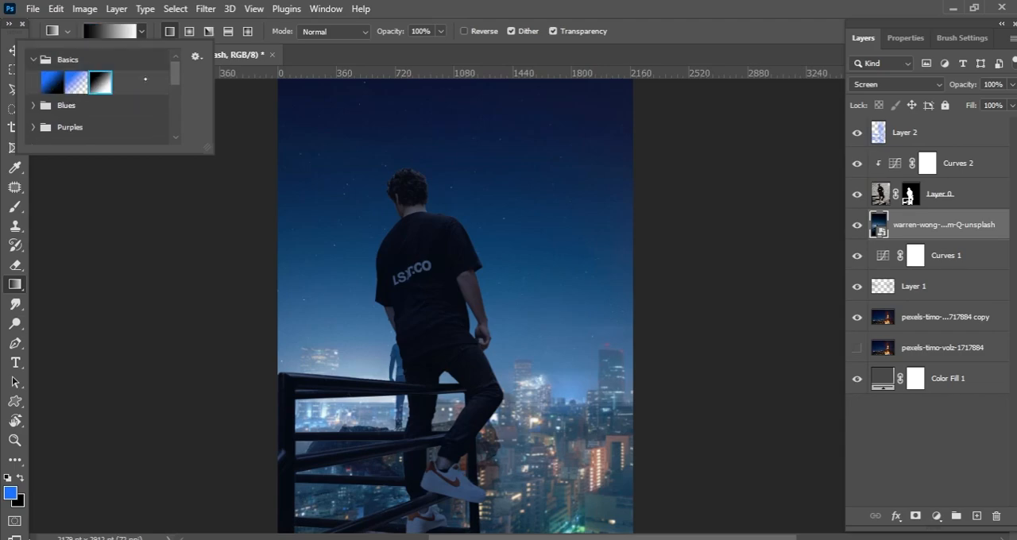
click(557, 267)
click(505, 216)
click(916, 517)
drag(520, 199, 521, 130)
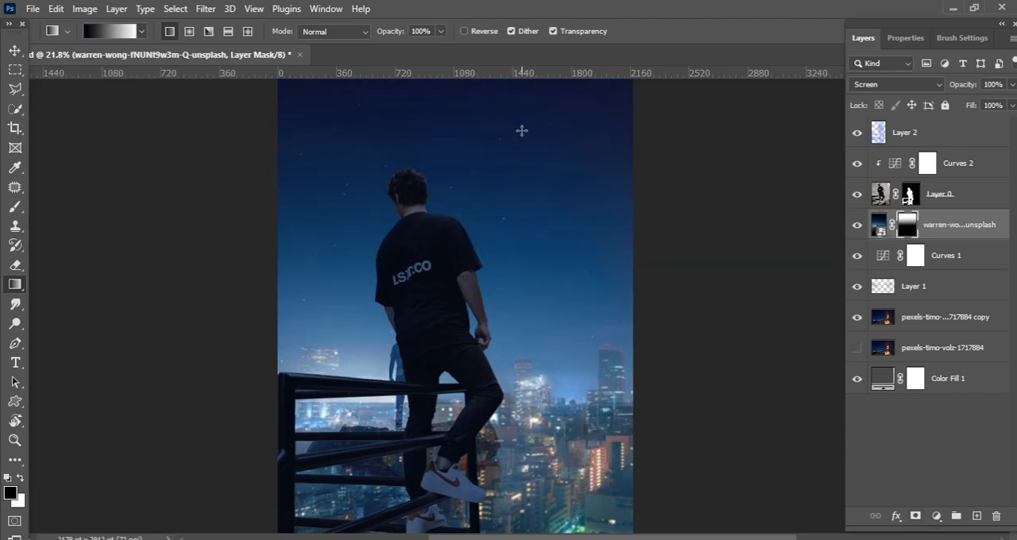
drag(519, 266, 530, 134)
scroll(540, 210, up, 5)
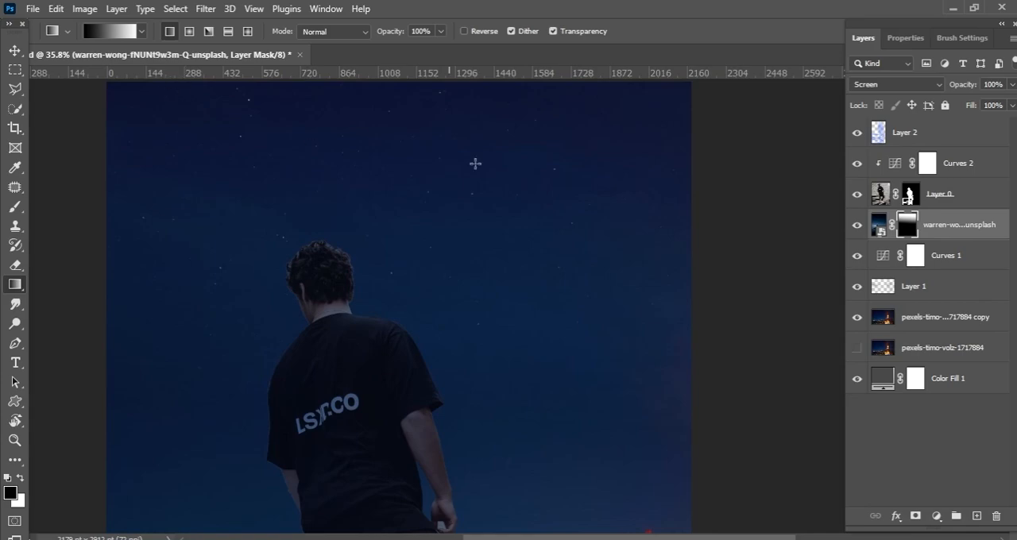
Step: Darken the starry photo with an RGB Curves adjustment, mapping input 110 to output 44
click(84, 8)
mouse_move(103, 43)
click(250, 72)
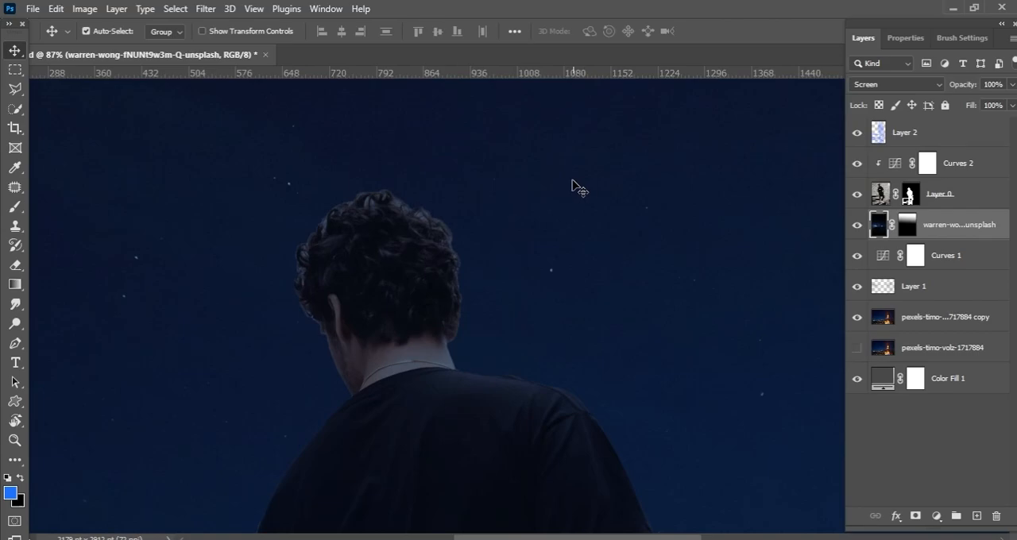
Step: Apply a Lens Blur to the starry photo layer to soften its stars
click(206, 8)
mouse_move(214, 201)
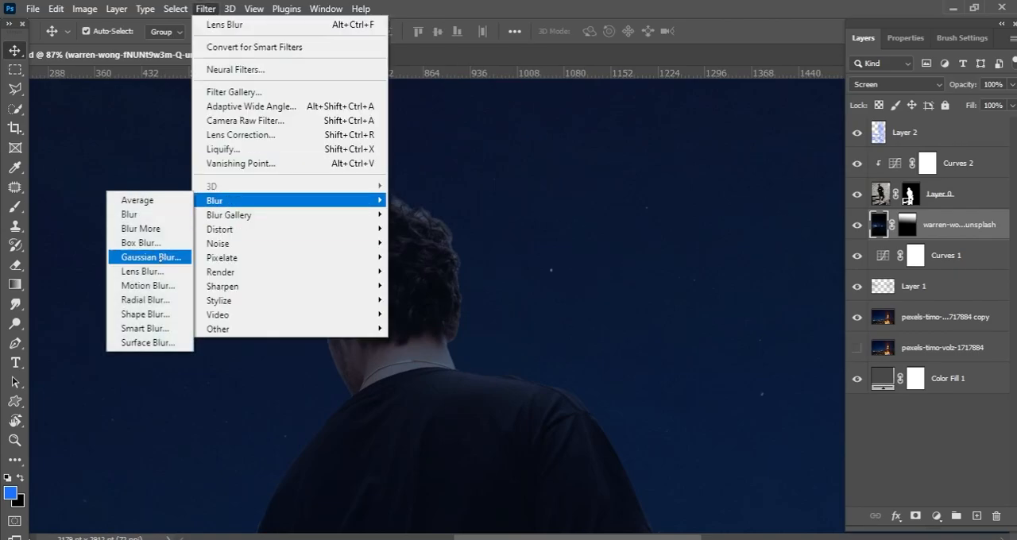
click(142, 271)
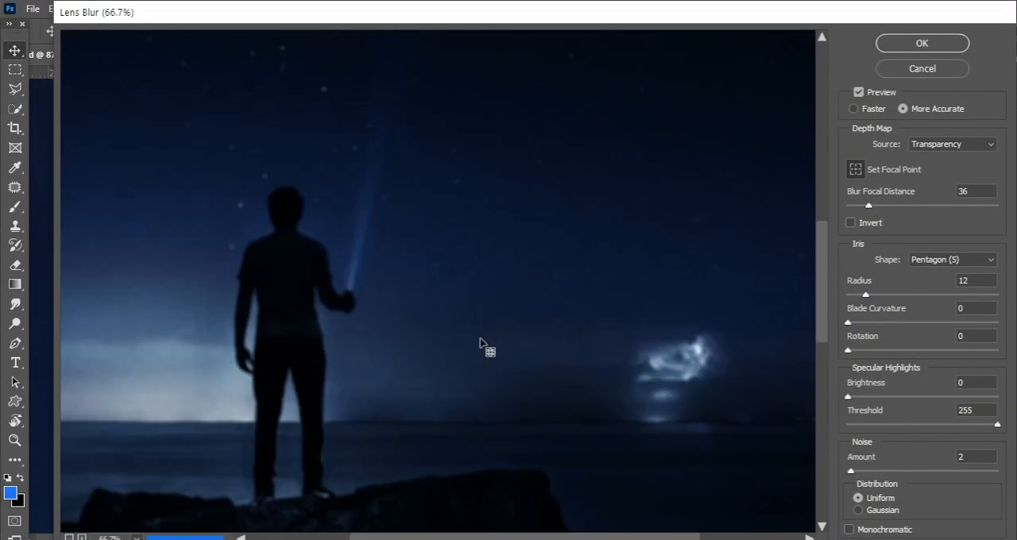
key(ctrl+plus)
drag(352, 186, 344, 183)
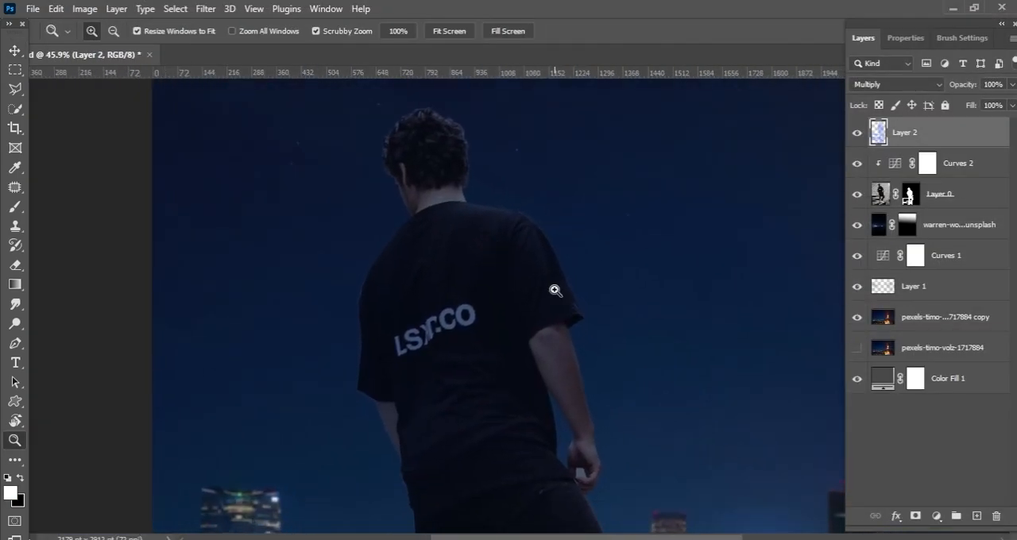
Step: Add a new layer above Layer 2 and set the brush's foreground colour to light blue #98c1ff
key(ctrl+0)
click(976, 516)
mouse_move(532, 496)
mouse_down()
mouse_move(556, 336)
mouse_move(488, 381)
mouse_move(486, 314)
mouse_move(505, 321)
mouse_up()
key(s)
key(b)
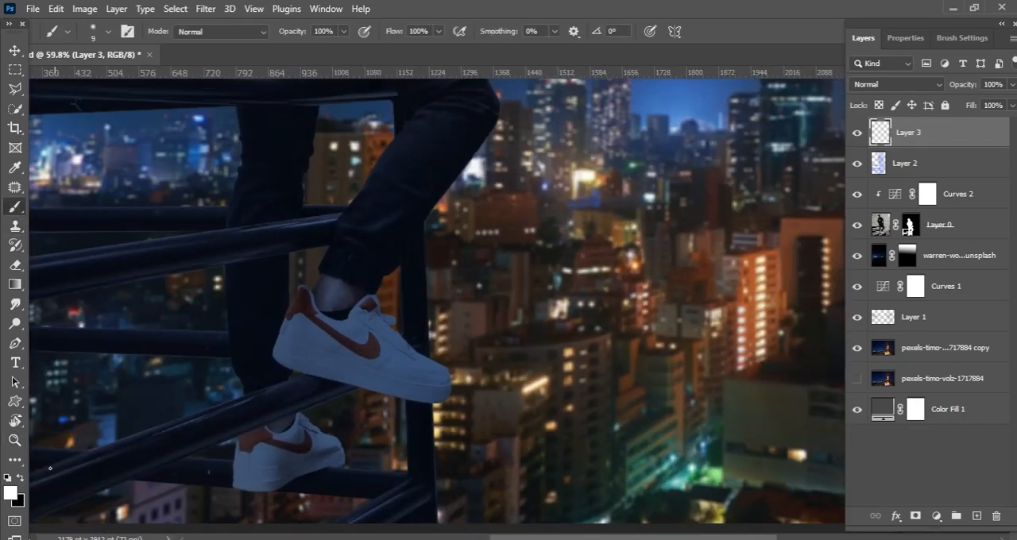
click(10, 493)
drag(832, 350, 832, 339)
drag(747, 273, 702, 253)
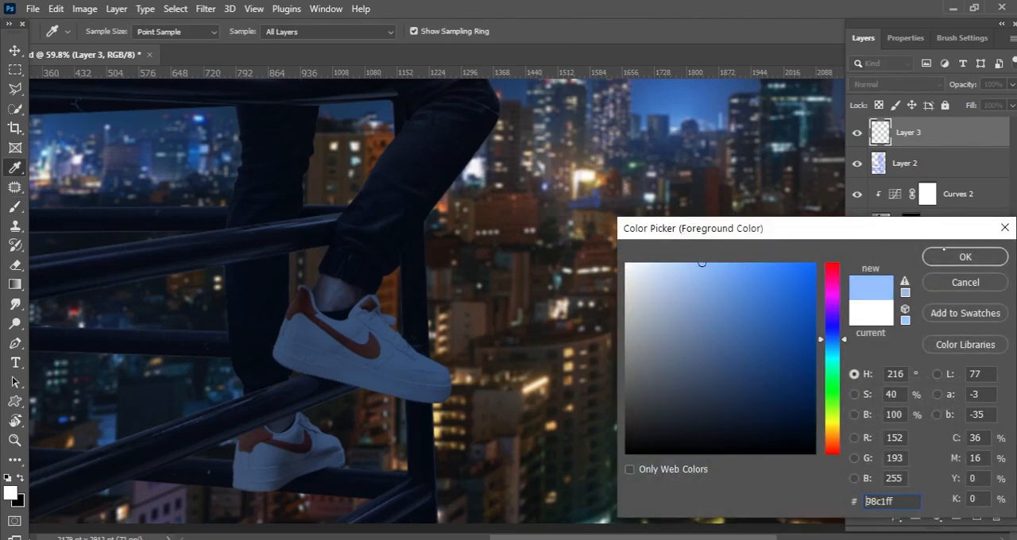
click(943, 250)
Step: Paint a thin light-blue highlight along the outer edge of the railing post between the trouser leg and the front shoe
scroll(415, 248, up, 3)
click(15, 421)
mouse_move(640, 216)
mouse_down()
mouse_move(374, 211)
mouse_move(379, 228)
mouse_move(508, 269)
mouse_up()
scroll(374, 211, up, 3)
key(b)
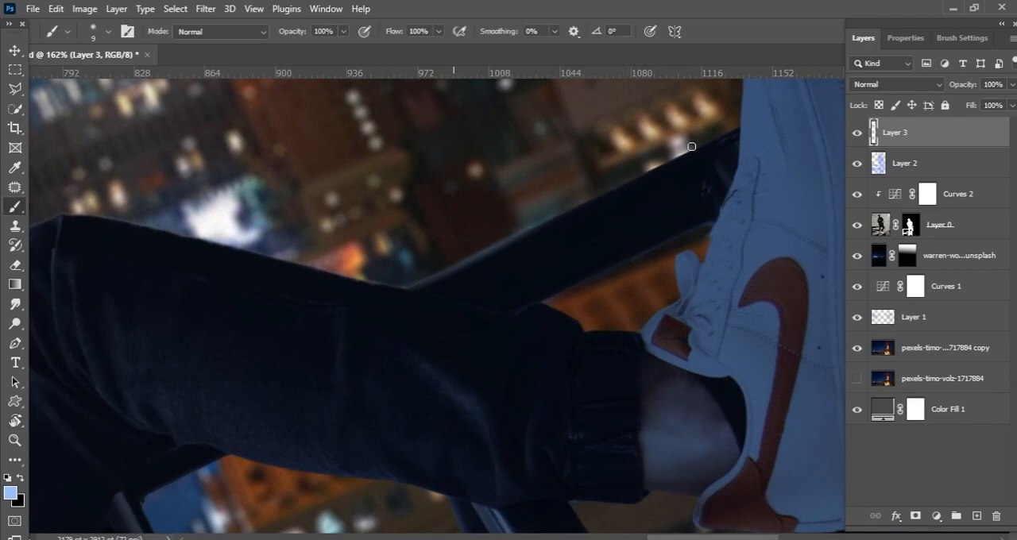
drag(677, 155, 518, 231)
drag(621, 188, 479, 255)
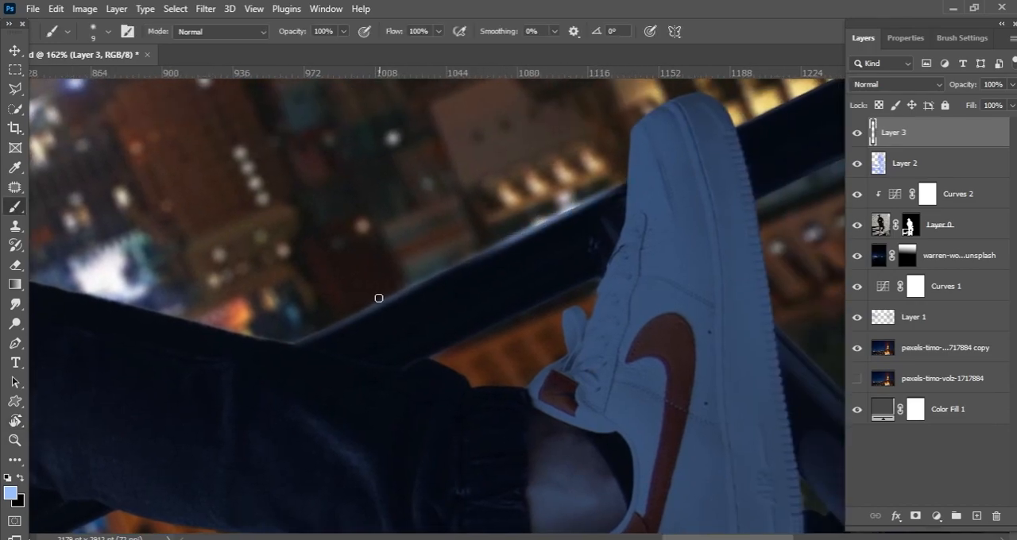
drag(420, 282, 517, 233)
drag(620, 213, 481, 350)
Step: Build up fine light-blue edge highlights around the front shoe and the adjoining railing post with a small brush
scroll(488, 308, up, 5)
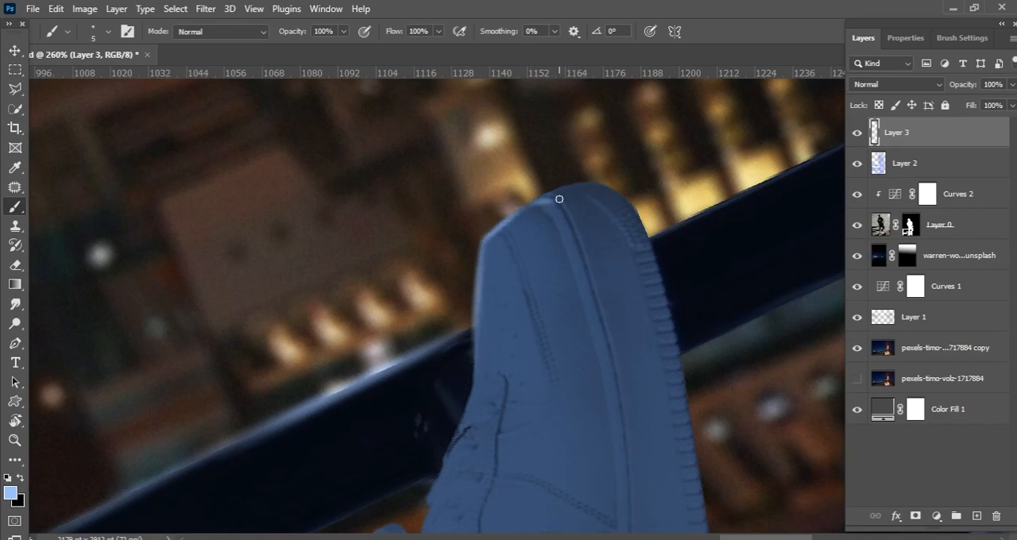
mouse_move(573, 204)
mouse_down()
mouse_move(425, 209)
mouse_move(319, 252)
mouse_up()
key(bracketright)
drag(456, 259, 648, 166)
drag(741, 119, 462, 255)
drag(624, 170, 524, 227)
mouse_move(566, 230)
mouse_down()
mouse_move(467, 268)
mouse_move(561, 221)
mouse_move(360, 315)
mouse_up()
drag(531, 259, 574, 251)
drag(238, 358, 673, 145)
drag(725, 87, 569, 164)
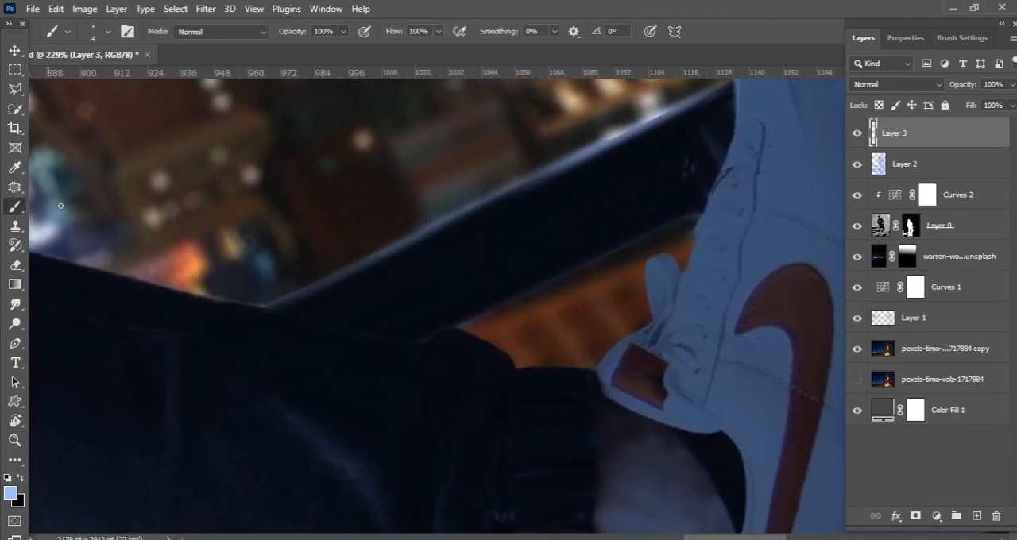
Step: Flatten the brush tip to an ellipse at 30° and strengthen the highlight along the railing post's edge
right_click(393, 210)
drag(481, 252, 477, 252)
drag(281, 303, 565, 166)
key(ctrl+z)
drag(480, 207, 316, 291)
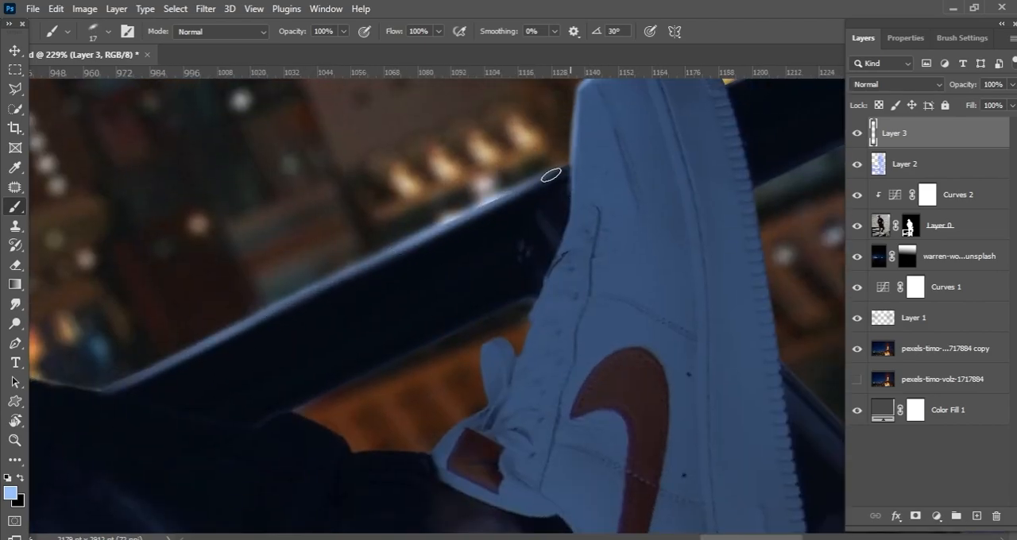
drag(480, 239, 386, 308)
drag(636, 149, 562, 182)
Step: Paint light-blue highlights on the trouser hem and folds above the front shoe, undoing the stray stroke
key(r)
drag(57, 398, 397, 422)
drag(409, 164, 409, 318)
drag(396, 249, 480, 232)
mouse_move(383, 227)
mouse_down()
mouse_move(533, 164)
mouse_move(381, 226)
mouse_up()
key(ctrl+z)
key(r)
drag(537, 169, 490, 209)
key(v)
drag(210, 207, 76, 223)
Step: Trim the painted highlights with the eraser set to 139 px and brush more light blue along the lower trouser leg
click(15, 246)
click(15, 265)
right_click(426, 305)
text(139)
key(Return)
drag(330, 328, 404, 358)
drag(383, 396, 337, 398)
mouse_move(475, 143)
mouse_down()
mouse_move(466, 283)
mouse_move(556, 286)
mouse_up()
click(15, 207)
drag(177, 235, 212, 139)
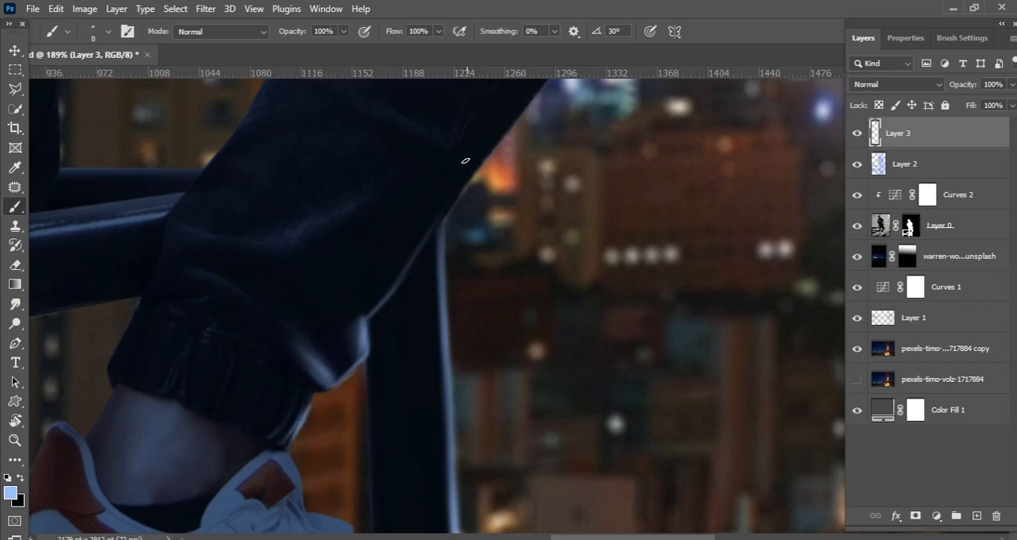
Step: Set the 8 px brush's angle to -162° and paint a light-blue rim along the shin's edge, undoing the last stroke
key(r)
mouse_move(107, 357)
mouse_down()
mouse_move(418, 182)
mouse_move(399, 180)
mouse_up()
scroll(438, 266, up, 3)
right_click(511, 229)
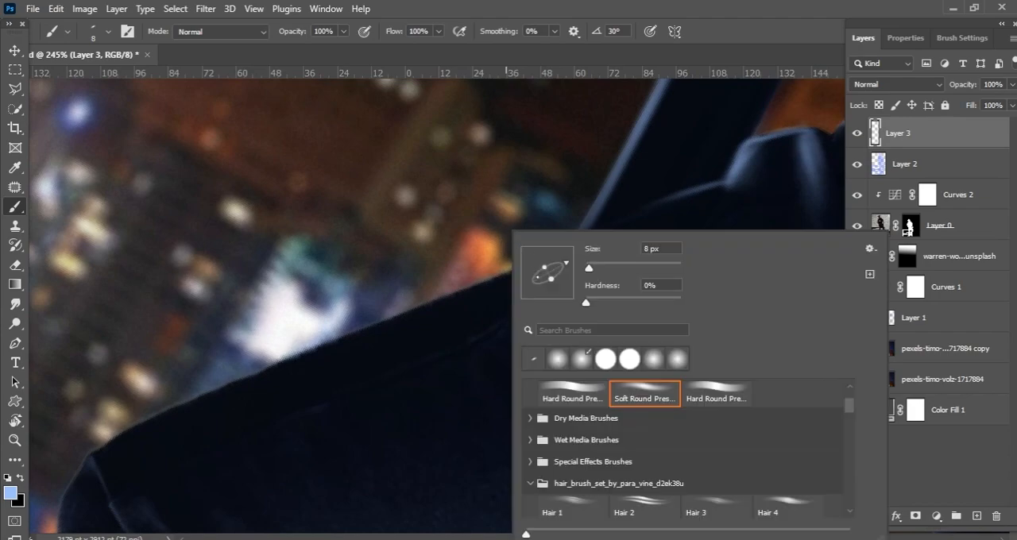
drag(566, 263, 528, 279)
drag(431, 304, 583, 236)
drag(473, 283, 697, 183)
key(space)
drag(507, 267, 649, 195)
drag(427, 289, 615, 208)
key(ctrl+z)
Step: Repaint and extend the light-blue rim highlight along the bent leg's shin up to the knee
drag(469, 271, 663, 183)
key(space)
drag(381, 318, 585, 221)
drag(440, 283, 506, 245)
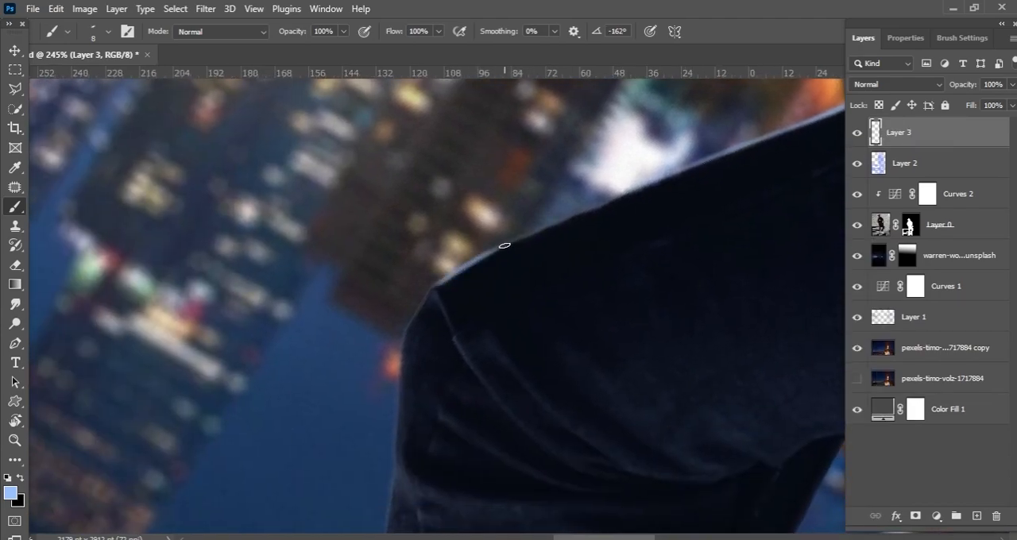
key(ctrl+space)
mouse_move(650, 191)
mouse_down()
mouse_move(417, 335)
mouse_move(561, 199)
mouse_move(611, 202)
mouse_up()
mouse_move(515, 163)
mouse_down()
mouse_move(480, 205)
mouse_move(518, 161)
mouse_up()
key(space)
mouse_move(566, 163)
mouse_down()
mouse_move(433, 282)
mouse_move(483, 231)
mouse_up()
key(space)
drag(610, 178, 416, 269)
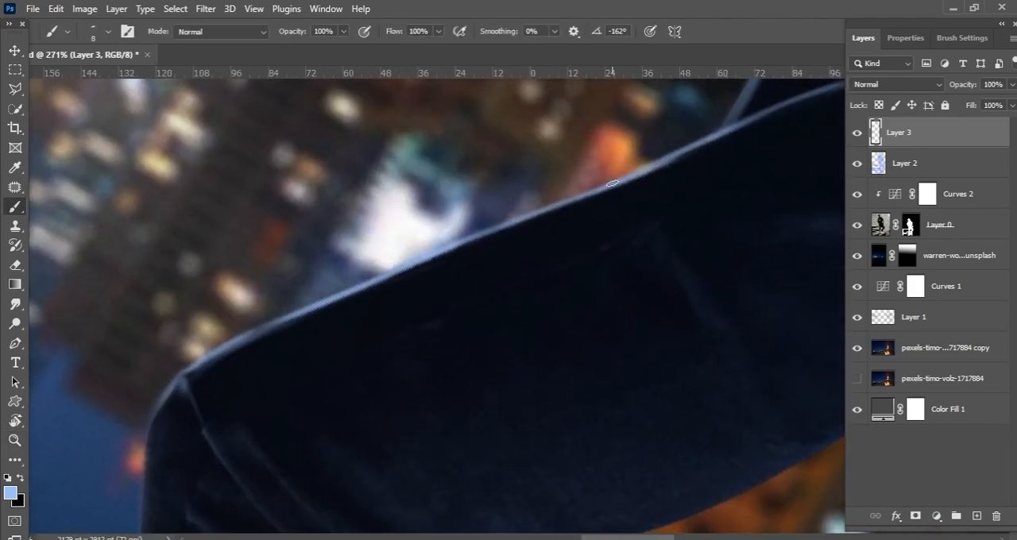
Step: Enlarge the brush and continue the light-blue rim highlight around the bent knee
key(bracketright)
key(bracketright)
key(bracketright)
key(bracketright)
mouse_move(354, 296)
mouse_down()
mouse_move(642, 182)
mouse_move(417, 322)
mouse_move(482, 268)
mouse_move(416, 261)
mouse_move(501, 254)
mouse_move(505, 221)
mouse_move(477, 143)
mouse_up()
key(ctrl+space)
key(c)
key(ctrl+space)
key(b)
key(ctrl+space)
Step: Set the 9 px brush's angle to -146° and paint a light-blue rim along the thigh's outer edge beside the hand
key(ctrl+space)
drag(397, 302, 445, 318)
key(r)
drag(179, 329, 473, 231)
key(ctrl+space)
right_click(474, 230)
key(Escape)
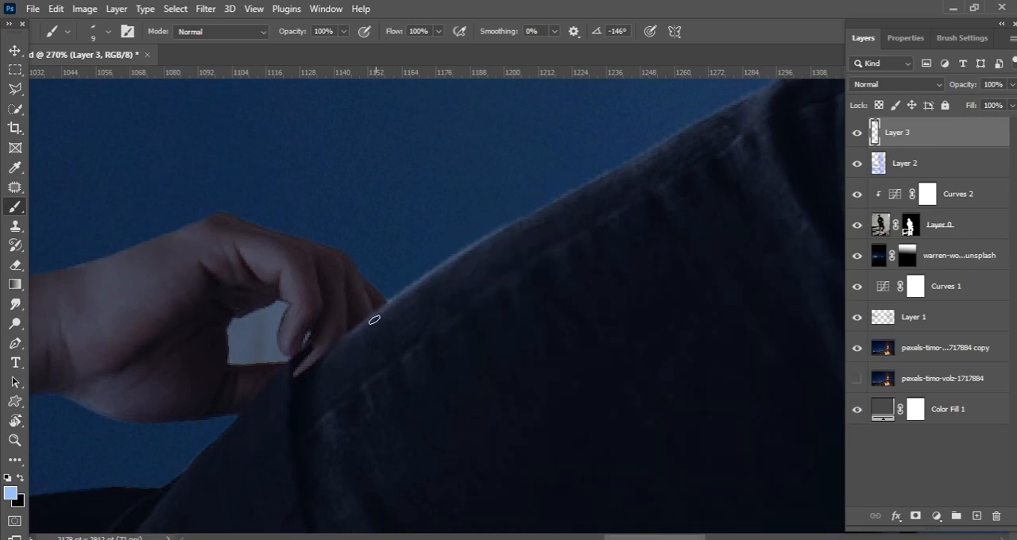
mouse_move(351, 339)
mouse_down()
mouse_move(628, 166)
mouse_move(540, 226)
mouse_up()
drag(467, 256, 530, 220)
drag(614, 180, 480, 267)
drag(480, 266, 566, 221)
mouse_move(629, 190)
mouse_down()
mouse_move(522, 249)
mouse_move(582, 211)
mouse_move(651, 243)
mouse_move(575, 284)
mouse_move(623, 220)
mouse_up()
drag(604, 256, 529, 257)
Step: Soften the painted highlights on the lower trouser leg with the 139 px eraser
mouse_move(642, 265)
mouse_down()
mouse_move(456, 266)
mouse_move(238, 232)
mouse_up()
drag(182, 251, 218, 252)
key(e)
mouse_move(539, 369)
mouse_down()
mouse_move(515, 329)
mouse_move(521, 378)
mouse_up()
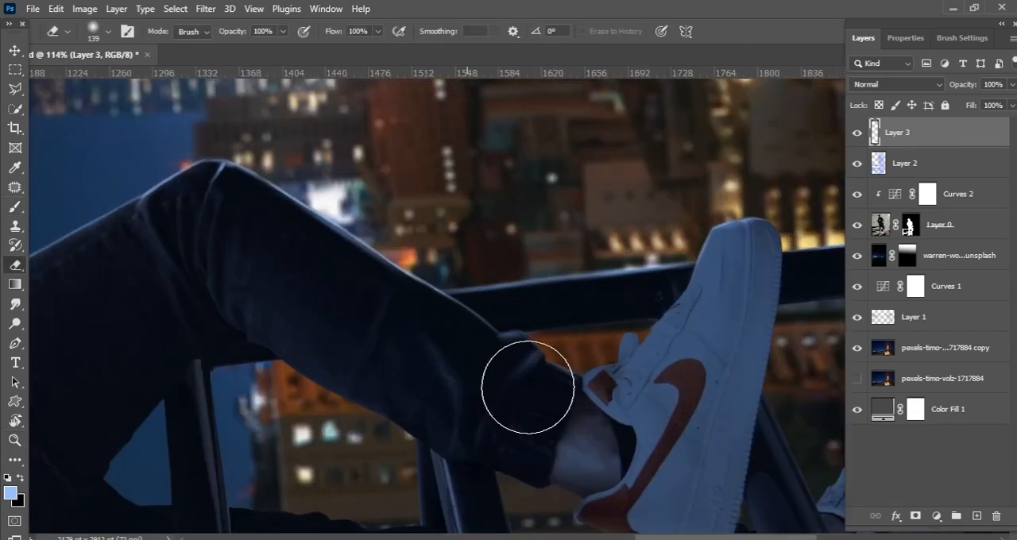
drag(424, 315, 361, 315)
drag(362, 315, 610, 233)
drag(537, 229, 637, 229)
key(b)
click(908, 228)
drag(433, 249, 452, 249)
drag(474, 278, 476, 262)
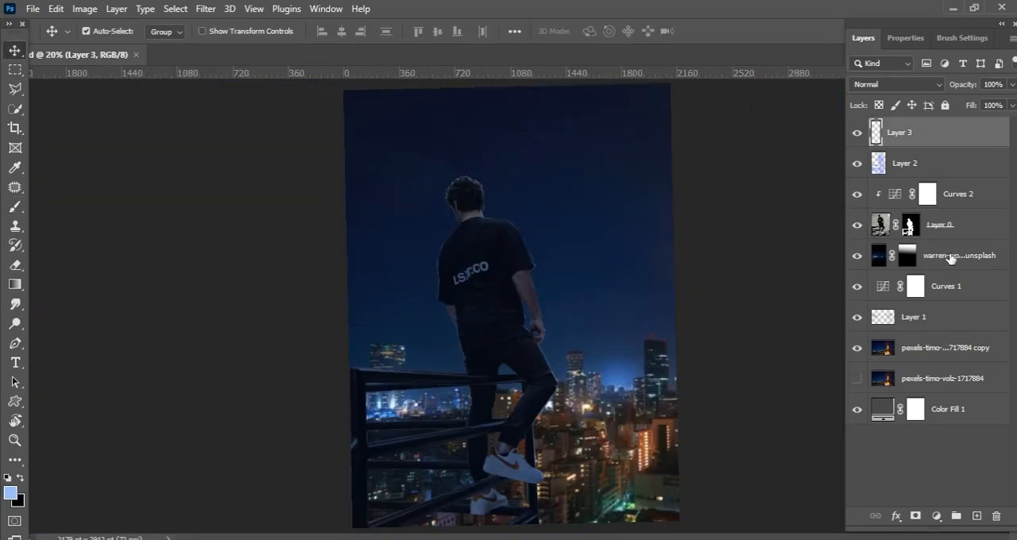
Step: Add a new layer above the warren-wo...unsplash layer and brush light-blue fog over the lower city behind the railing
click(950, 253)
click(976, 516)
key(b)
mouse_move(352, 470)
mouse_down()
mouse_move(666, 504)
mouse_move(374, 485)
mouse_move(418, 416)
mouse_move(676, 488)
mouse_move(560, 443)
mouse_up()
key(e)
key(bracketright)
key(ctrl+z)
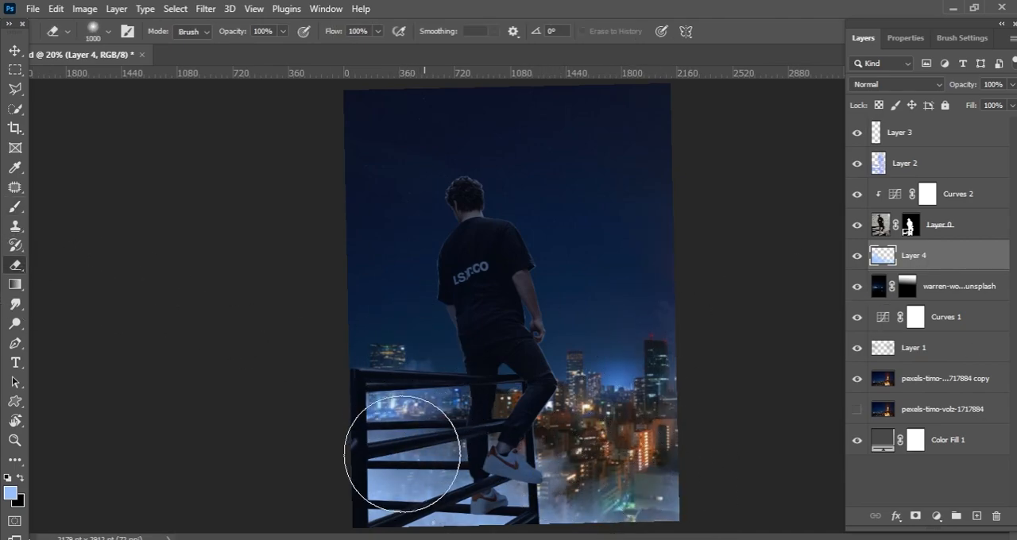
Step: Add a new layer above Layer 3 and paint light-blue fog in front of the railing and the lower city
key(z)
drag(483, 439, 534, 282)
drag(481, 331, 437, 333)
click(921, 133)
click(977, 516)
key(b)
mouse_move(392, 471)
mouse_down()
mouse_move(536, 526)
mouse_move(455, 433)
mouse_move(360, 372)
mouse_up()
Step: Darken the foreground fog with a Hue/Saturation Lightness of -42, shift its hue slightly towards blue and raise its saturation
click(84, 9)
mouse_move(111, 47)
click(307, 125)
drag(736, 216, 704, 217)
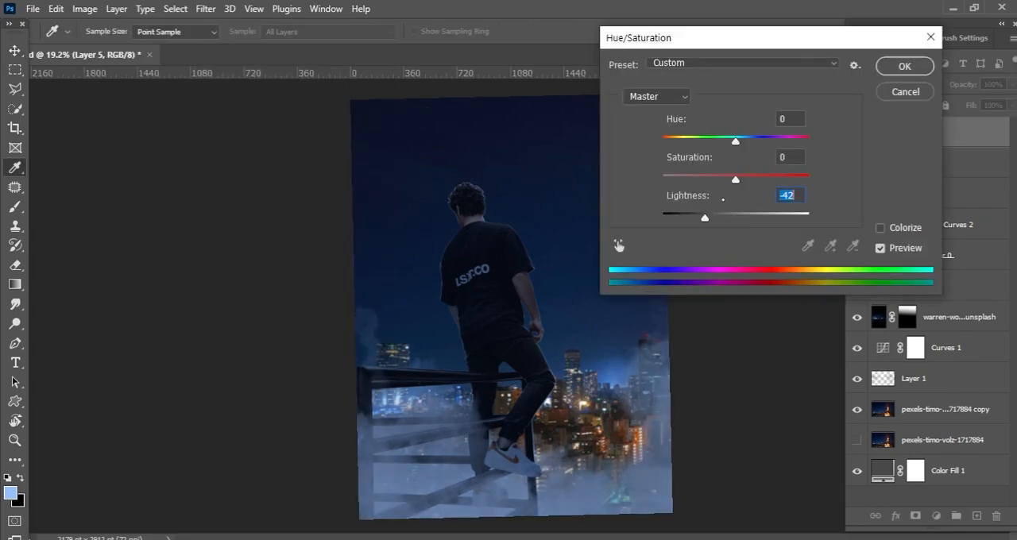
click(753, 138)
drag(743, 141, 740, 142)
drag(735, 178, 762, 176)
click(904, 67)
Step: Erase the foreground fog covering the railing and the man's legs with the 1000 px eraser
scroll(548, 401, up, 2)
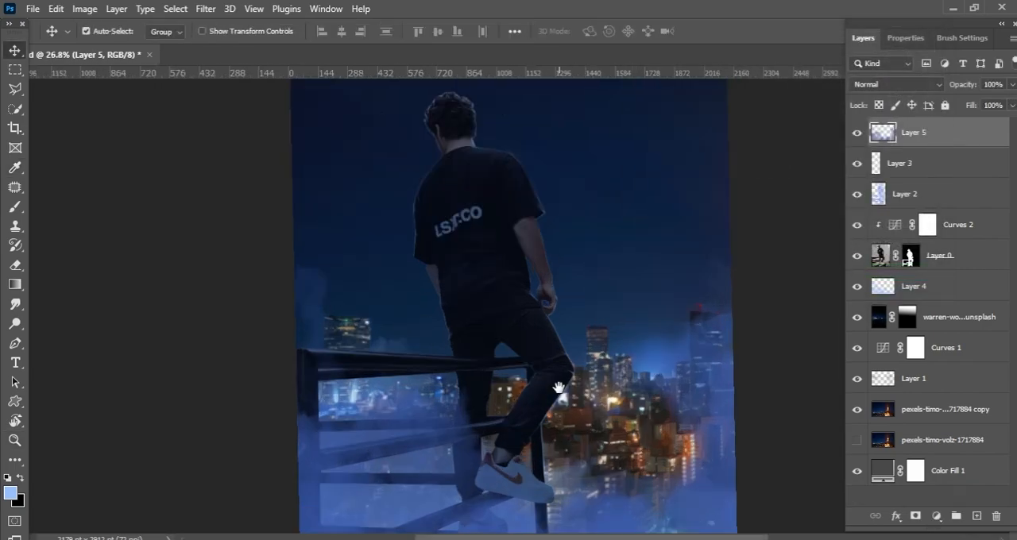
drag(559, 390, 574, 324)
key(e)
click(337, 243)
drag(331, 362, 522, 431)
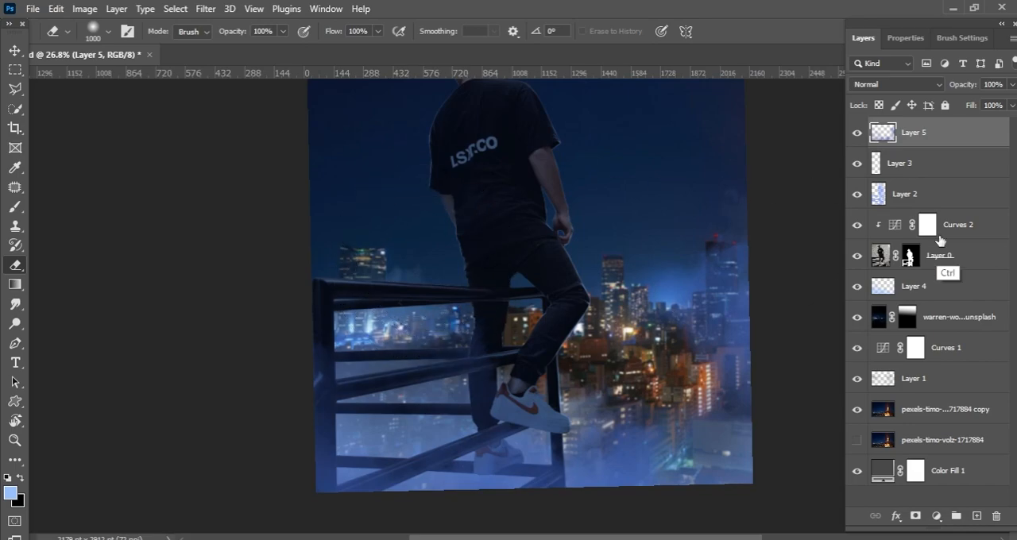
Step: Compare the composite with the tint and fog layers, Layer 2 and Layer 4, hidden and shown
click(900, 164)
click(875, 198)
click(856, 197)
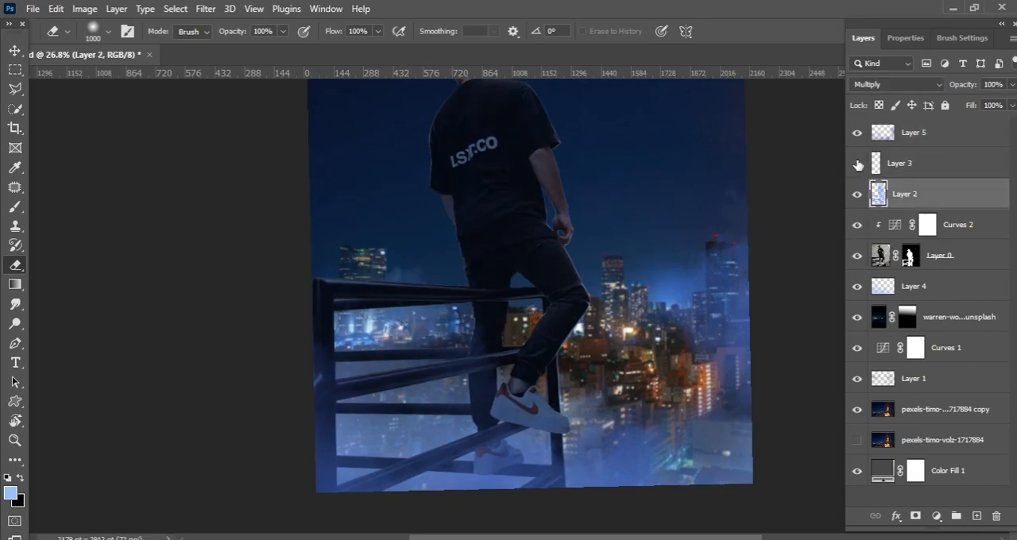
click(868, 163)
click(874, 133)
click(856, 287)
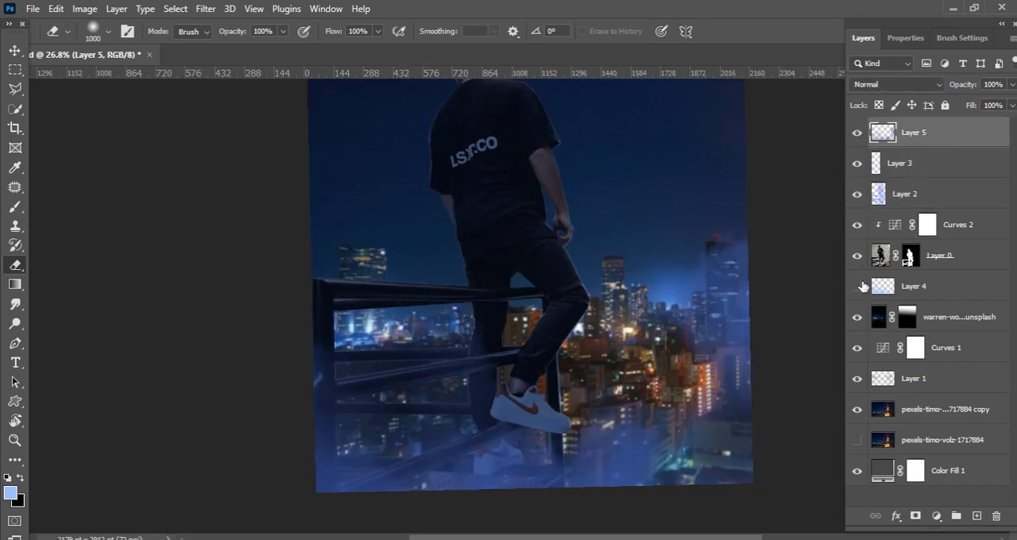
click(856, 287)
click(881, 286)
key(z)
mouse_move(556, 410)
mouse_down()
mouse_move(527, 401)
mouse_move(544, 300)
mouse_move(464, 302)
mouse_move(470, 252)
mouse_move(438, 317)
mouse_up()
key(z)
key(ctrl+0)
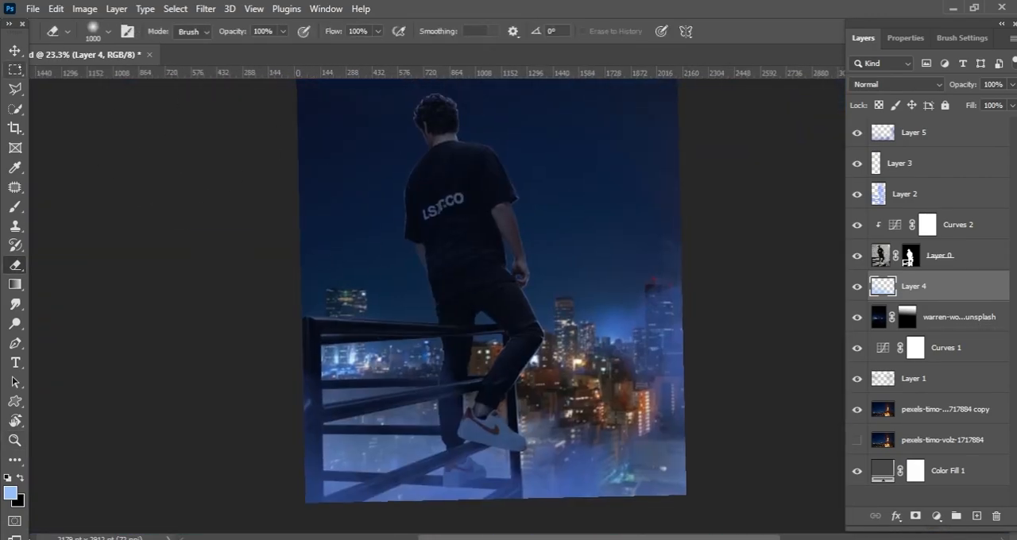
click(857, 286)
click(857, 287)
click(858, 196)
click(857, 195)
click(880, 195)
Step: Erase Layer 5's fog over the tall tower to the man's right and save the document
click(914, 137)
click(855, 135)
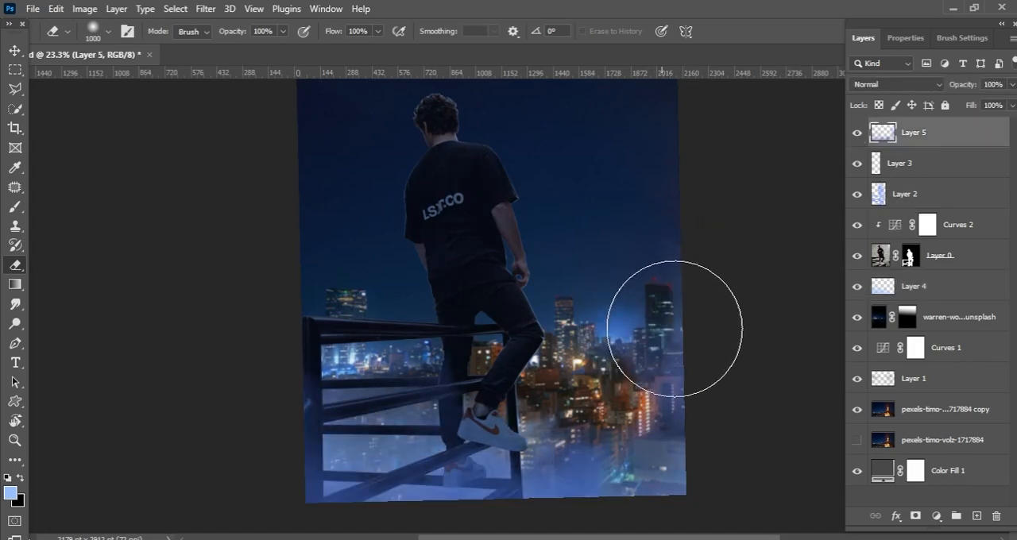
key(ctrl+s)
Step: Examine what Layers 2, 3, 4 and 5 each contribute by hiding and showing them one after another
key(z)
drag(429, 481, 459, 433)
click(928, 202)
click(858, 197)
click(857, 197)
click(857, 167)
click(858, 167)
click(857, 136)
click(858, 136)
click(943, 284)
click(857, 289)
click(857, 288)
click(915, 136)
Step: Check the whole composite with Layer 5 active and save the document
key(ctrl+space)
drag(518, 292, 549, 279)
drag(556, 279, 560, 381)
drag(540, 306, 568, 266)
drag(568, 266, 534, 309)
key(ctrl+0)
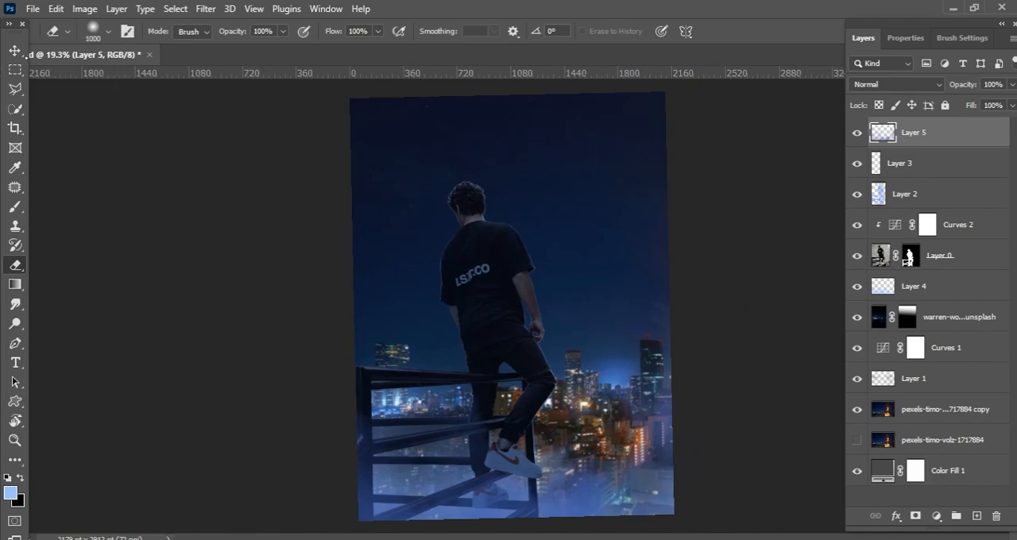
key(v)
key(ctrl+s)
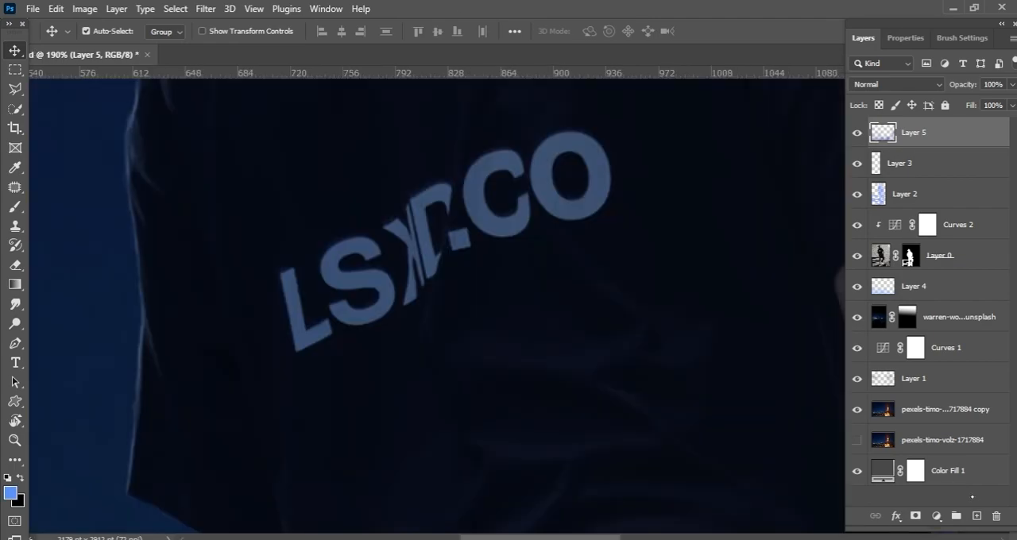
Step: Create a new layer and trace a closed Pen tool path around the letter L of the shirt lettering
click(976, 516)
click(15, 343)
key(ctrl+space)
drag(308, 324, 382, 321)
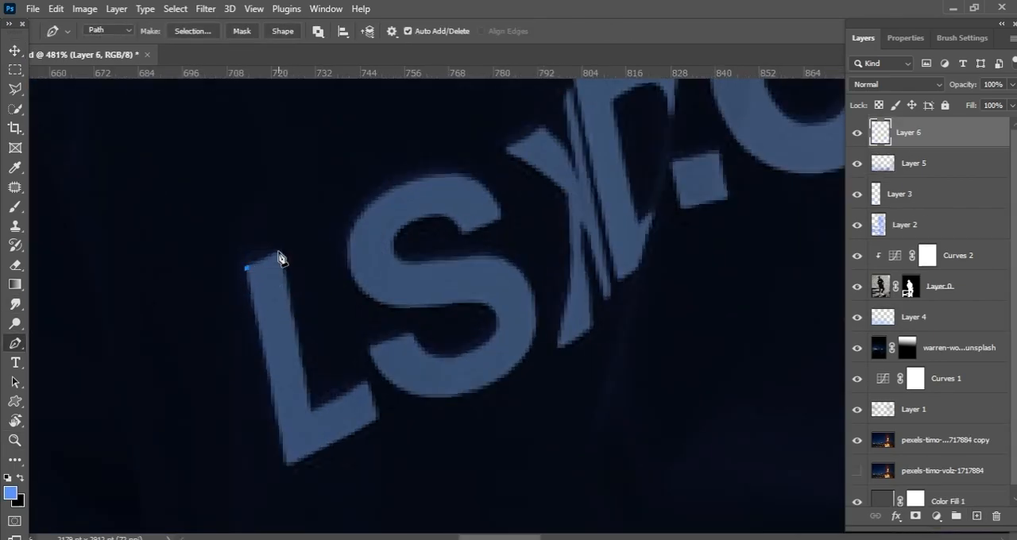
click(282, 452)
click(246, 267)
Step: Trace a curved Pen path around the letter S of the shirt lettering
key(space)
drag(351, 244, 266, 301)
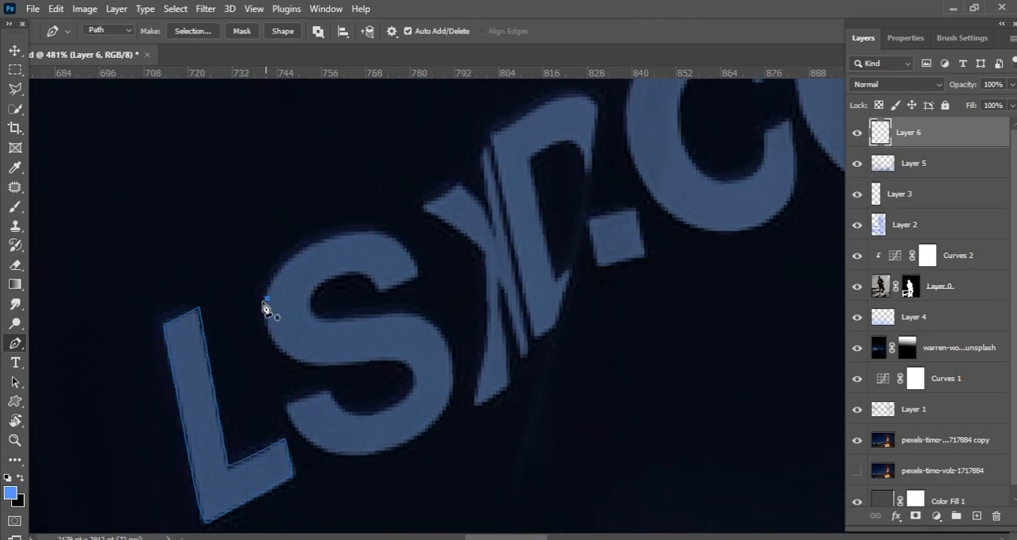
click(377, 411)
key(ctrl+space)
drag(378, 414, 403, 410)
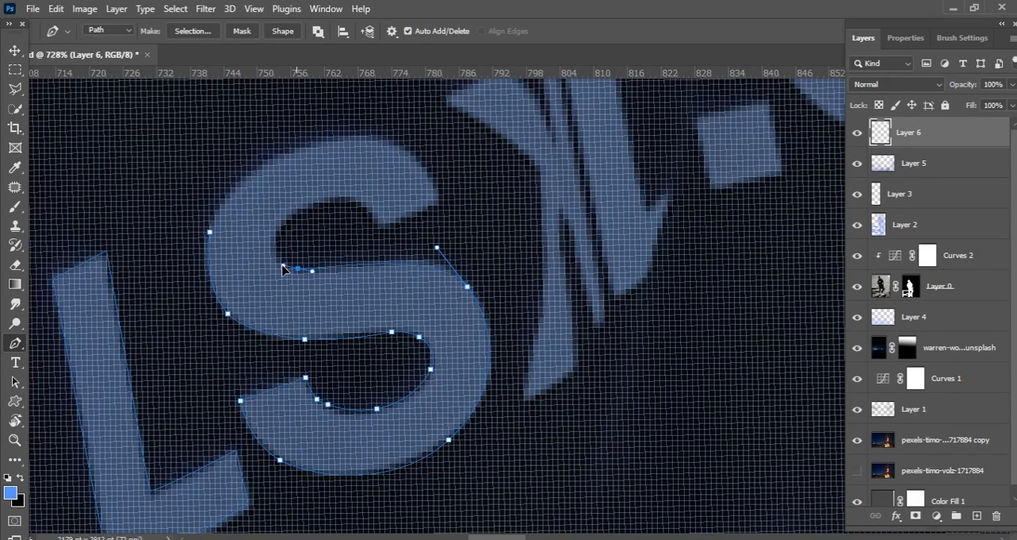
key(ctrl+space)
drag(340, 199, 316, 200)
click(365, 188)
Step: Trace Pen paths around the creased K and D letters in the middle of the shirt lettering
drag(428, 230, 430, 241)
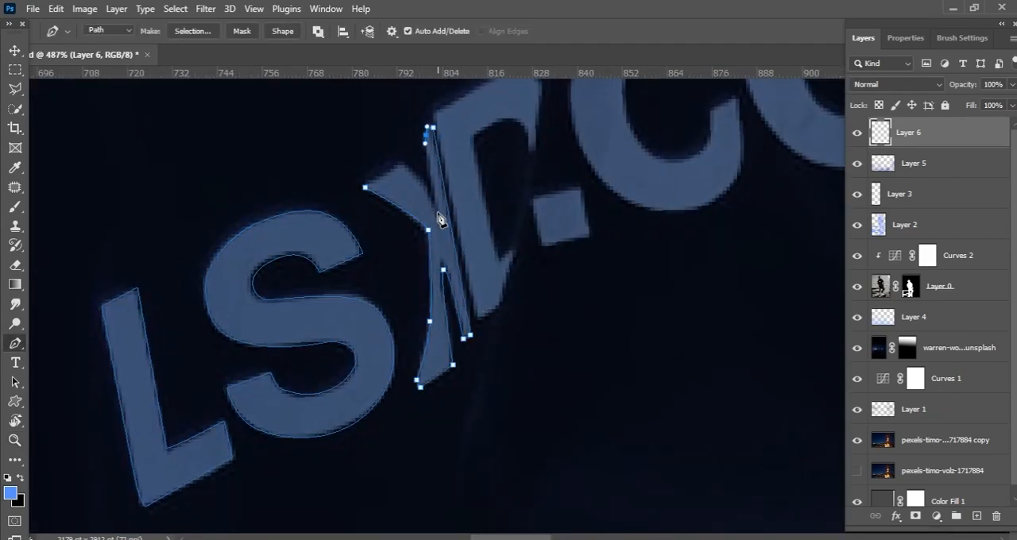
key(space)
drag(429, 150, 344, 263)
click(348, 225)
click(393, 429)
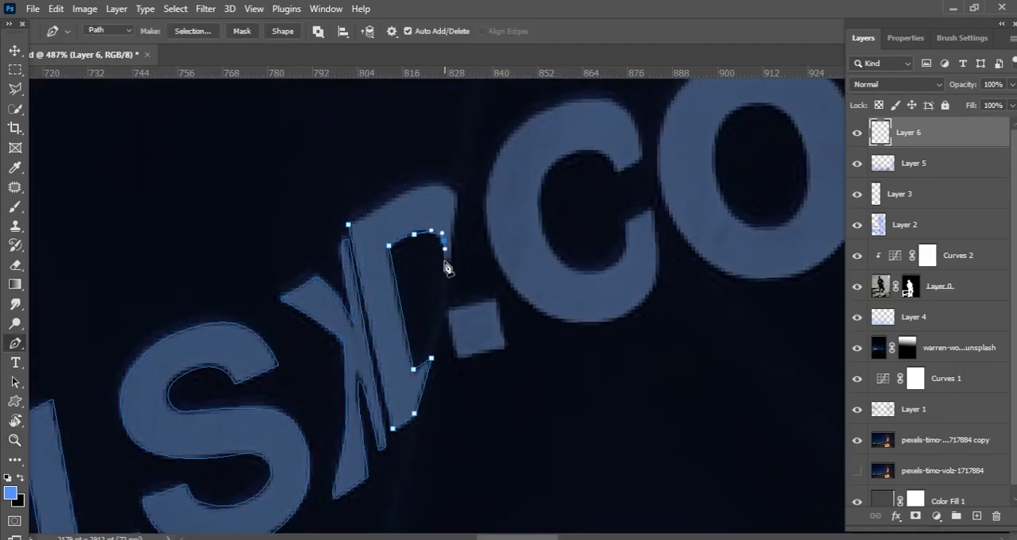
Step: Trace closed Pen paths around the square dot and the letter C of the shirt lettering
key(ctrl+space)
drag(379, 213, 359, 346)
drag(411, 200, 454, 214)
drag(402, 294, 418, 307)
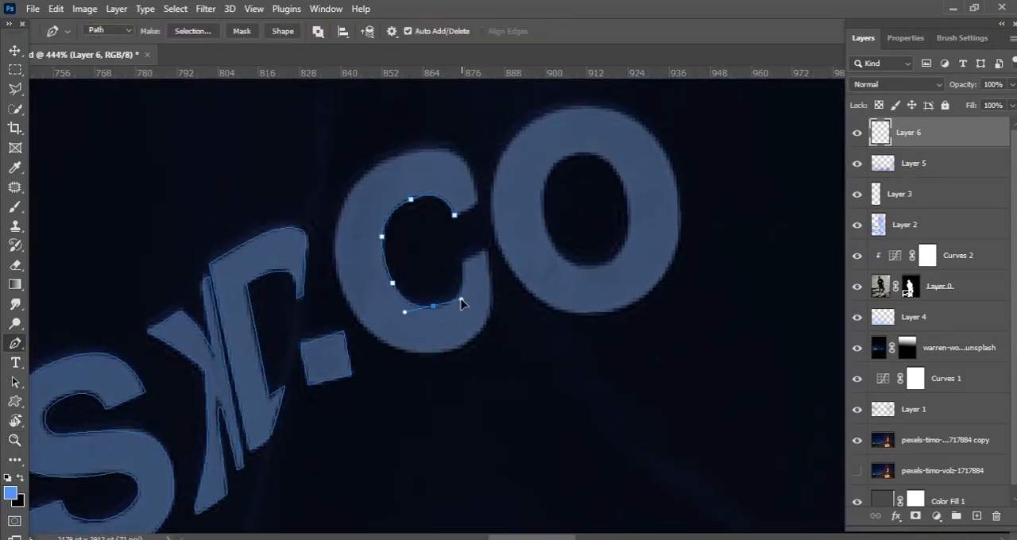
click(467, 166)
click(478, 201)
Step: Trace the outer and inner contours of the letter O and convert all the lettering paths into a selection
key(space)
drag(479, 206, 412, 217)
drag(399, 285, 398, 299)
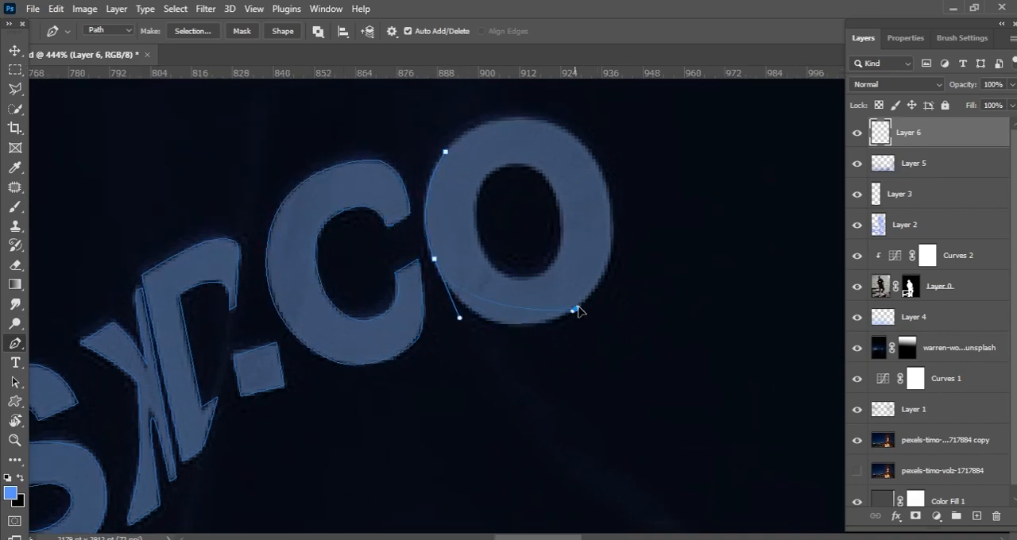
drag(575, 309, 640, 276)
scroll(582, 219, up, 3)
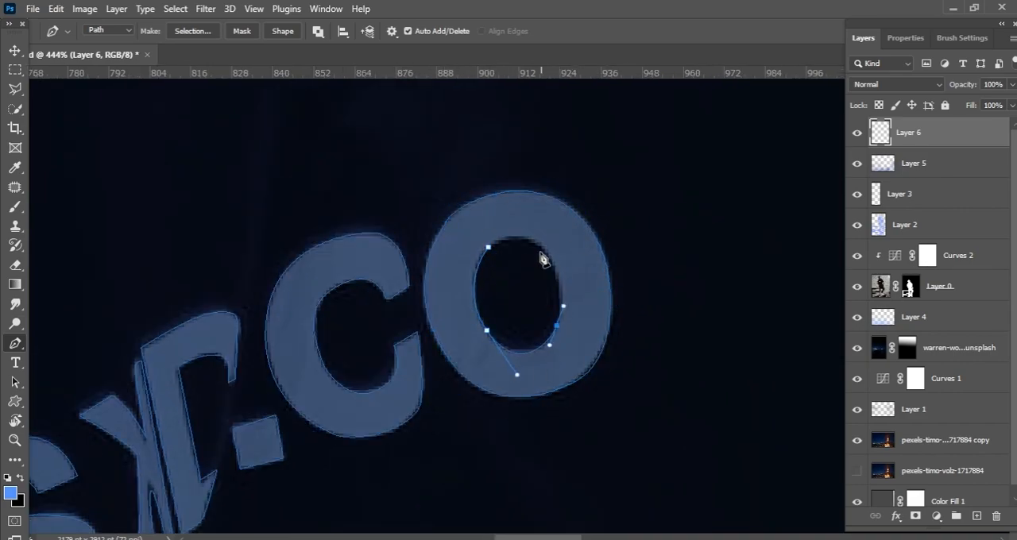
key(ctrl+Return)
Step: Set the brush's foreground colour to a bright red for the selected shirt lettering
key(z)
drag(477, 258, 450, 152)
key(b)
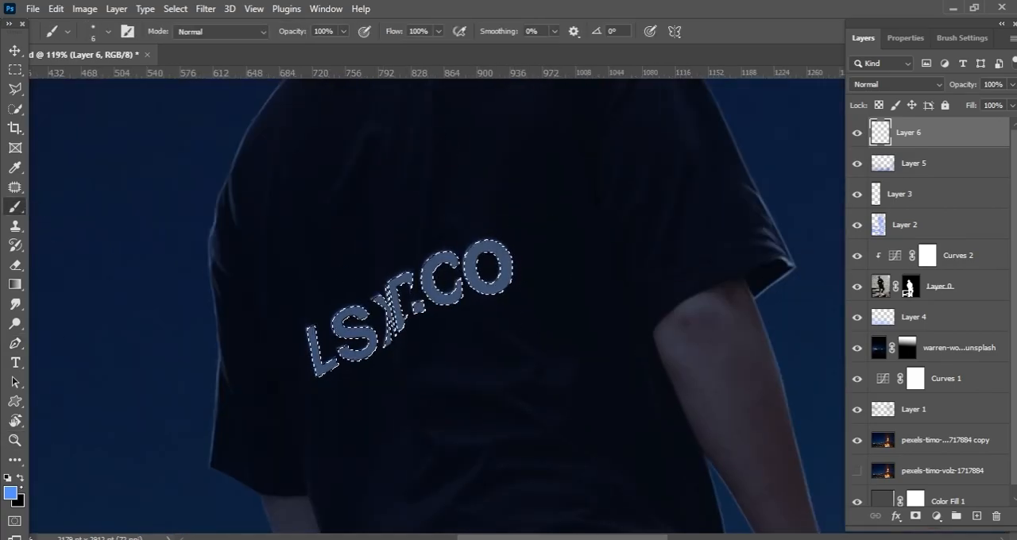
click(10, 494)
click(832, 277)
drag(832, 277, 832, 267)
click(802, 264)
click(966, 256)
Step: Enlarge the brush to 171 px and paint the selected shirt lettering bright red on Layer 6
right_click(497, 191)
drag(575, 228, 631, 229)
drag(310, 364, 604, 231)
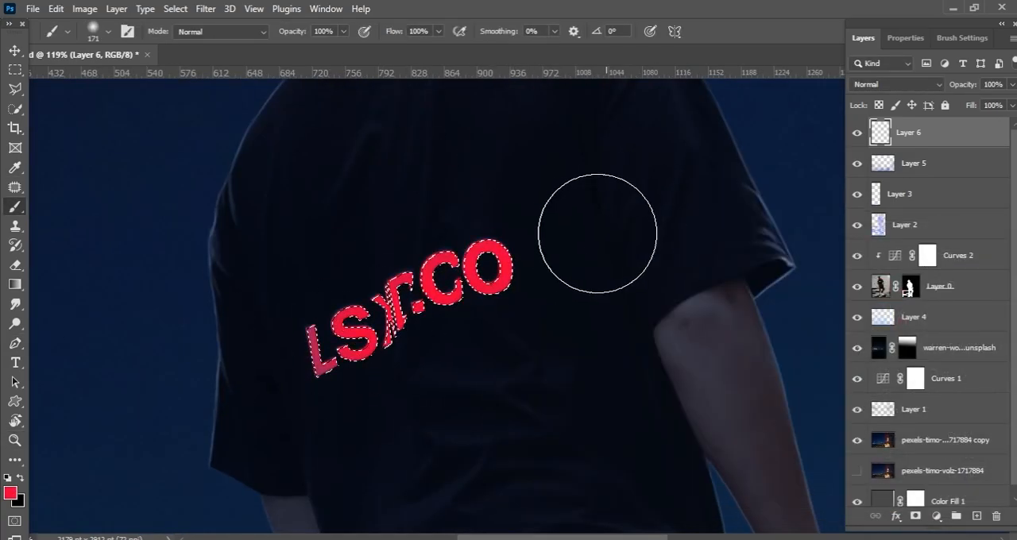
Step: Deselect the lettering, add a new layer above it and paint a soft red glow along the lettering
key(ctrl+d)
key(z)
key(b)
mouse_move(509, 332)
mouse_down()
mouse_move(473, 332)
mouse_move(484, 342)
mouse_up()
click(977, 516)
key(z)
key(b)
drag(403, 337, 545, 252)
key(ctrl+z)
mouse_move(395, 337)
mouse_down()
mouse_move(446, 308)
mouse_move(549, 283)
mouse_up()
Step: Enlarge the soft brush and add a wide red glow over the shirt around the lettering
key(z)
mouse_move(554, 288)
mouse_down()
mouse_move(524, 294)
mouse_move(556, 318)
mouse_move(527, 187)
mouse_move(592, 222)
mouse_up()
key(b)
key(z)
key(b)
key(bracketright)
key(bracketright)
key(bracketright)
key(bracketright)
key(bracketright)
click(510, 272)
key(z)
mouse_move(561, 294)
mouse_down()
mouse_move(522, 234)
mouse_move(597, 184)
mouse_move(610, 208)
mouse_up()
key(b)
Step: Add another new layer, reduce the brush to 10 px and paint thin red fold highlights around the lettering
click(976, 516)
key(bracketleft)
key(bracketleft)
key(bracketleft)
key(bracketleft)
key(bracketleft)
key(bracketleft)
key(bracketleft)
key(bracketleft)
key(bracketleft)
key(bracketleft)
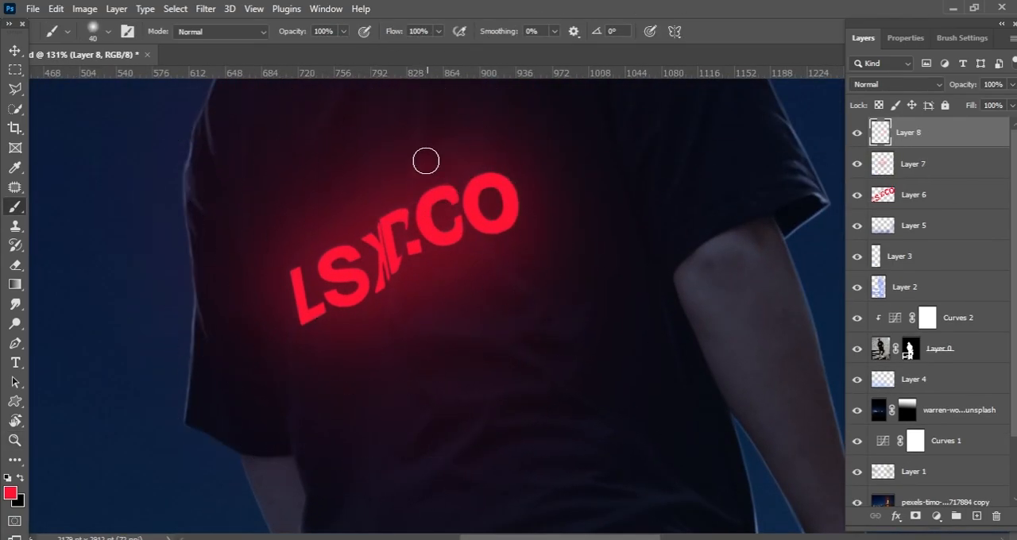
scroll(421, 180, up, 2)
key(space)
drag(438, 295, 368, 236)
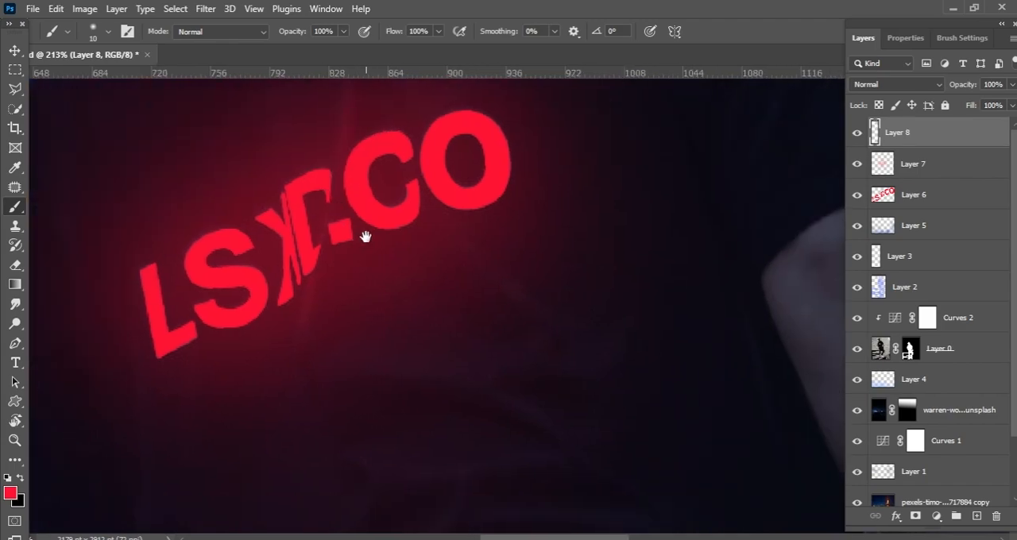
drag(472, 248, 552, 311)
Step: Paint thin red highlights on the shirt folds directly beneath the lettering
key(space)
drag(191, 358, 359, 341)
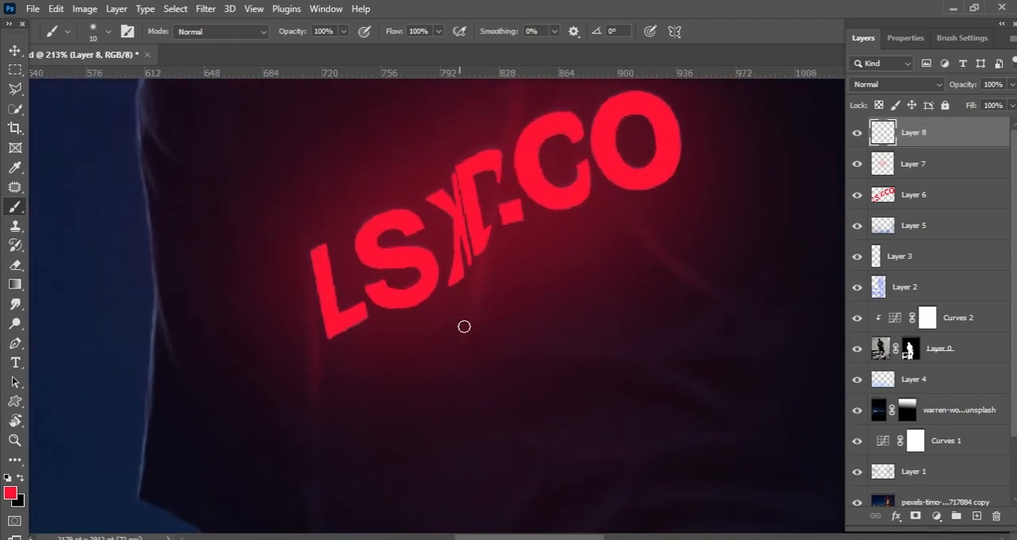
key(space)
drag(518, 326, 474, 248)
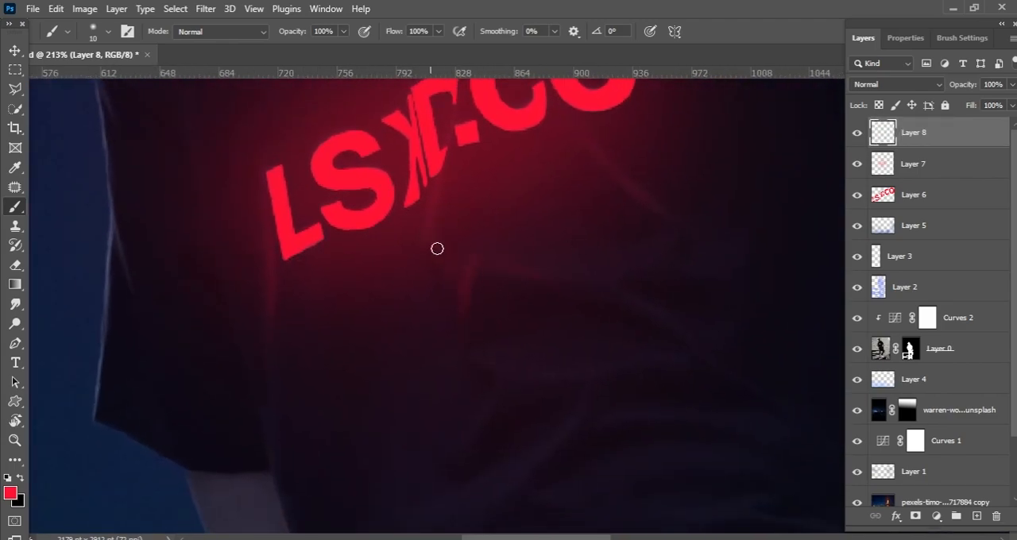
key(space)
drag(498, 323, 503, 224)
drag(437, 121, 470, 248)
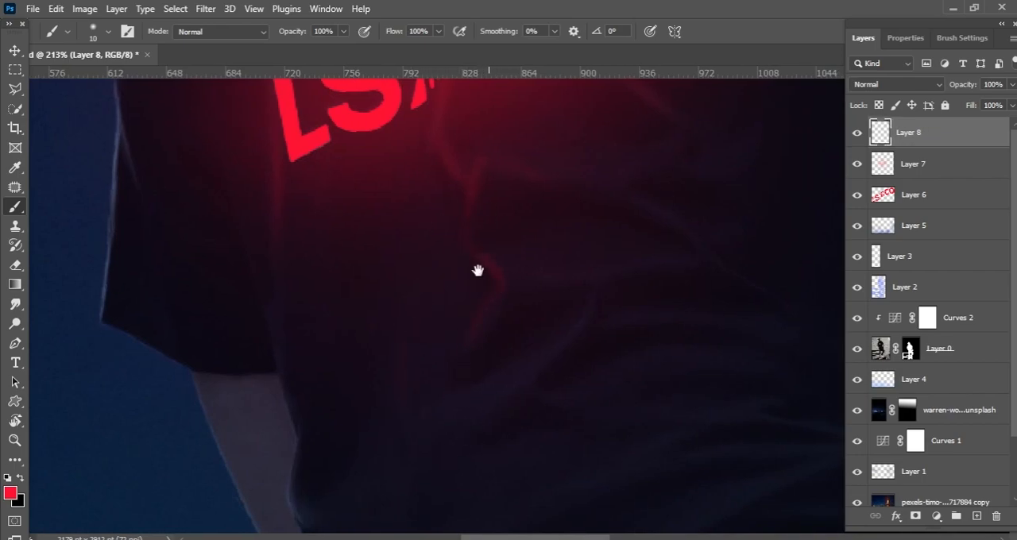
Step: Extend the thin red highlights along the folds of the shirt's lower back
drag(490, 211, 454, 342)
key(space)
drag(440, 306, 453, 411)
drag(450, 182, 464, 291)
key(space)
mouse_move(291, 489)
mouse_down()
mouse_move(352, 258)
mouse_move(380, 439)
mouse_up()
key(space)
drag(375, 317, 371, 259)
mouse_move(533, 213)
mouse_down()
mouse_move(430, 250)
mouse_move(499, 345)
mouse_up()
Step: Paint thin red highlights on the shirt folds above the lettering
scroll(411, 282, down, 4)
key(space)
scroll(402, 199, up, 1)
drag(403, 193, 436, 119)
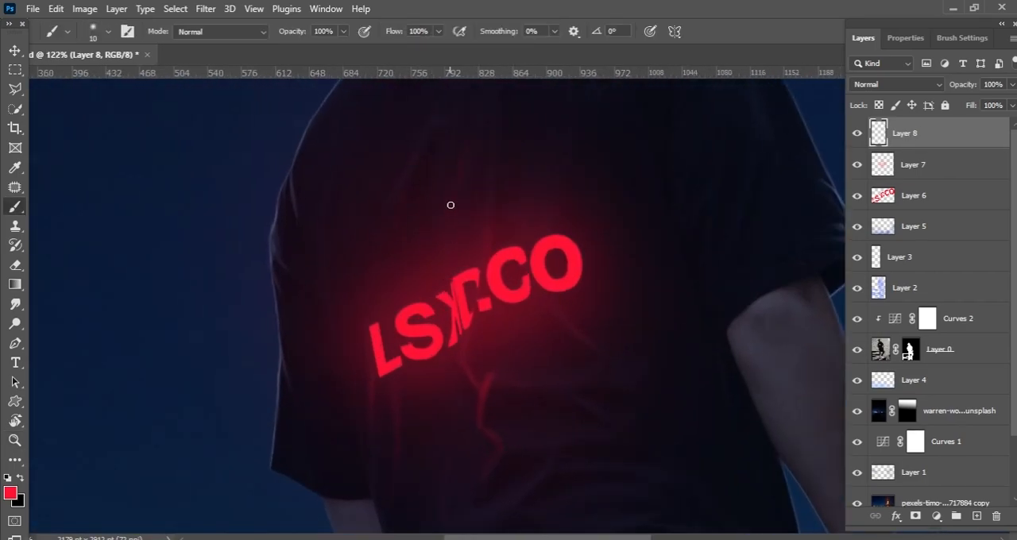
key(ctrl+space)
mouse_move(487, 182)
mouse_down()
mouse_move(440, 186)
mouse_move(508, 199)
mouse_up()
Step: Smudge the red fold highlights above and below the lettering, enlarging the Smudge brush to 100 px
click(15, 305)
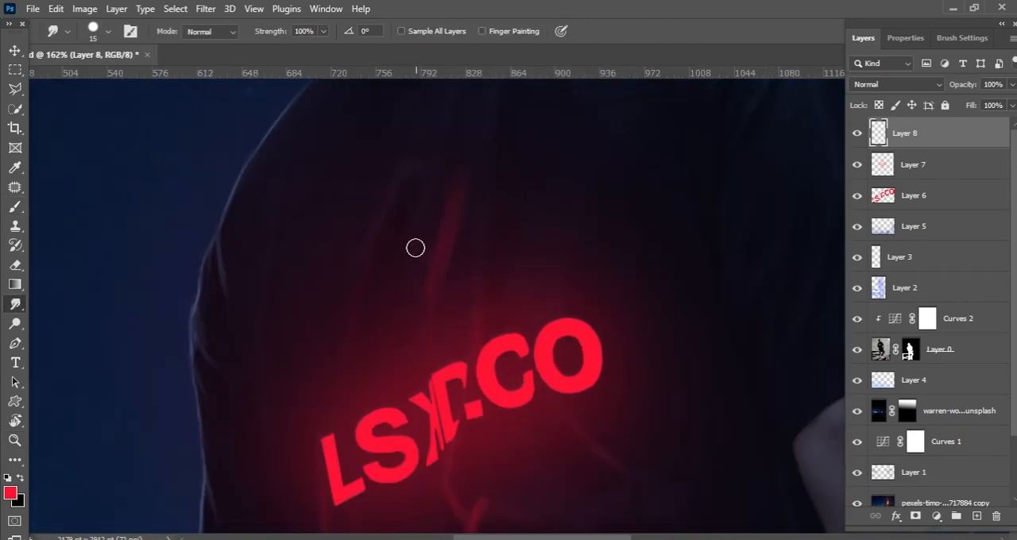
key(bracketright)
key(bracketright)
key(bracketright)
key(bracketright)
key(bracketright)
key(bracketright)
key(bracketright)
key(bracketright)
drag(449, 243, 404, 180)
key(space)
mouse_move(482, 500)
mouse_down()
mouse_move(441, 311)
mouse_move(544, 321)
mouse_up()
key(space)
drag(418, 404, 456, 262)
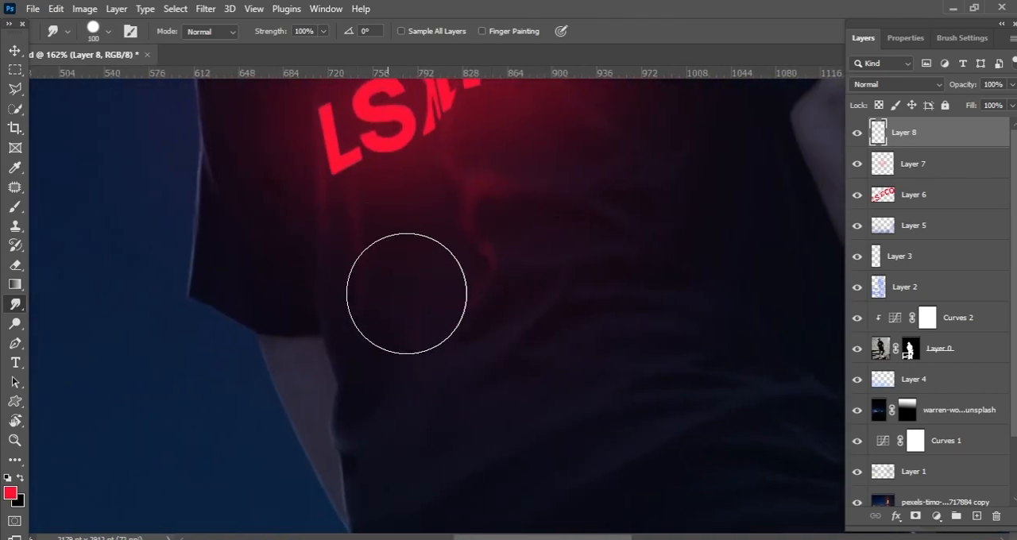
key(space)
drag(484, 317, 425, 399)
Step: Soften the excess parts of the red fold highlights around the lettering with a resized eraser
key(e)
key(bracketleft)
key(bracketleft)
key(bracketleft)
key(bracketleft)
key(bracketleft)
key(bracketright)
mouse_move(415, 237)
mouse_down()
mouse_move(441, 329)
mouse_move(283, 323)
mouse_move(443, 287)
mouse_move(294, 309)
mouse_up()
key(ctrl+space)
drag(408, 361, 373, 246)
key(ctrl+space)
mouse_move(430, 283)
mouse_down()
mouse_move(508, 270)
mouse_move(451, 196)
mouse_up()
key(ctrl+space)
key(ctrl+space)
mouse_move(479, 243)
mouse_down()
mouse_move(450, 202)
mouse_move(430, 197)
mouse_up()
key(ctrl+space)
mouse_move(536, 274)
mouse_down()
mouse_move(501, 280)
mouse_move(563, 254)
mouse_up()
Step: Add a new layer in Screen mode and paint a red rim light on the left sleeve's upper edge with a 10 px brush
key(ctrl+space)
key(b)
key(ctrl+space)
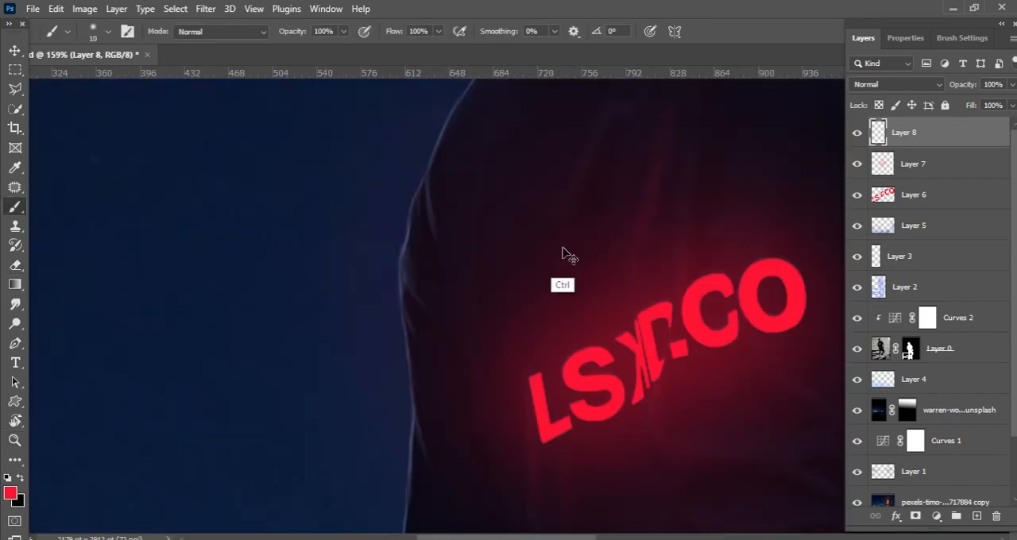
click(976, 515)
click(897, 85)
drag(412, 197, 406, 271)
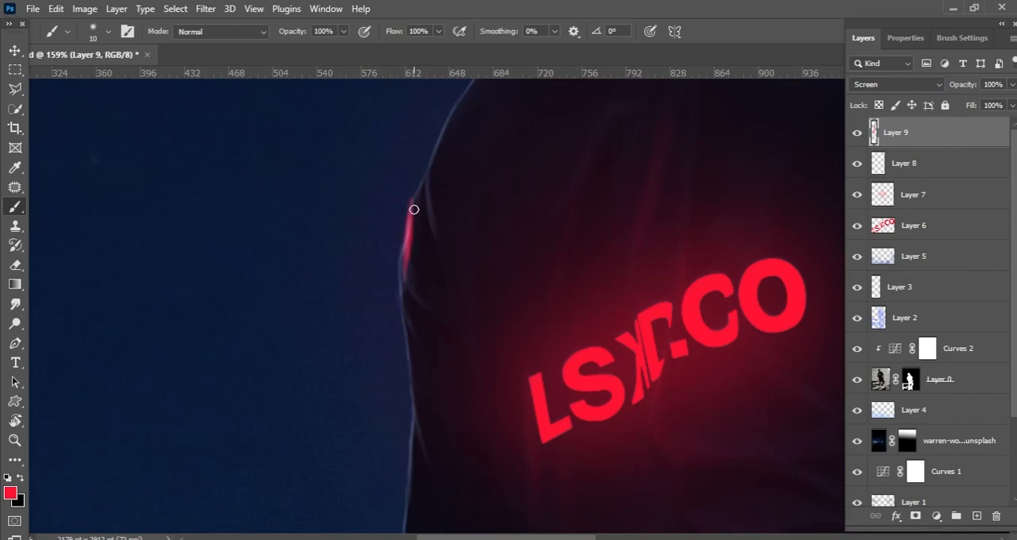
drag(412, 207, 362, 323)
Step: Paint the red rim light along the left shoulder and shirt collar, undoing the stray strokes
mouse_move(364, 318)
mouse_down()
mouse_move(387, 270)
mouse_move(352, 334)
mouse_up()
key(ctrl+z)
mouse_move(321, 370)
mouse_down()
mouse_move(462, 172)
mouse_move(608, 103)
mouse_up()
key(ctrl+z)
key(ctrl+z)
mouse_move(472, 159)
mouse_down()
mouse_move(608, 104)
mouse_move(481, 165)
mouse_move(435, 169)
mouse_up()
scroll(516, 134, up, 4)
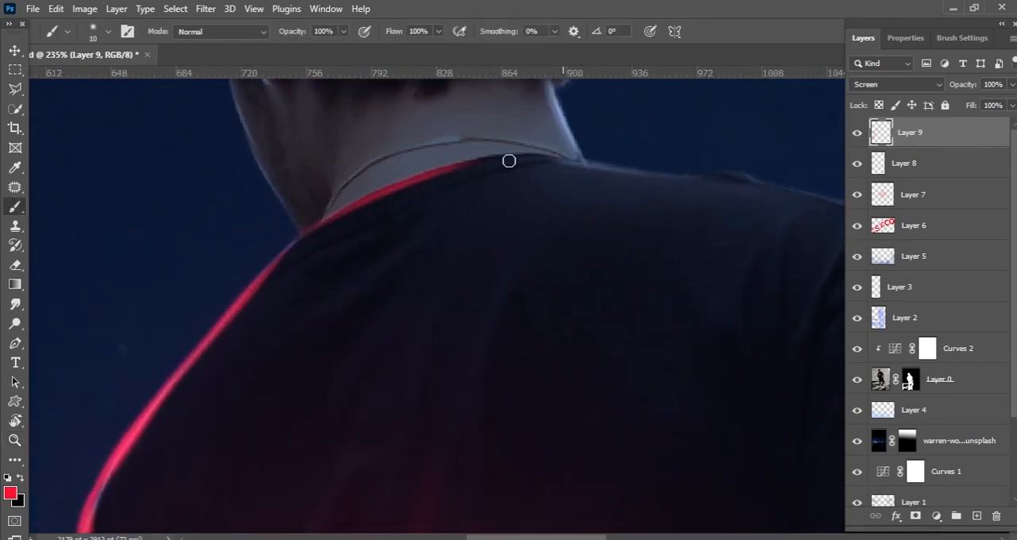
scroll(393, 216, down, 4)
scroll(390, 238, up, 3)
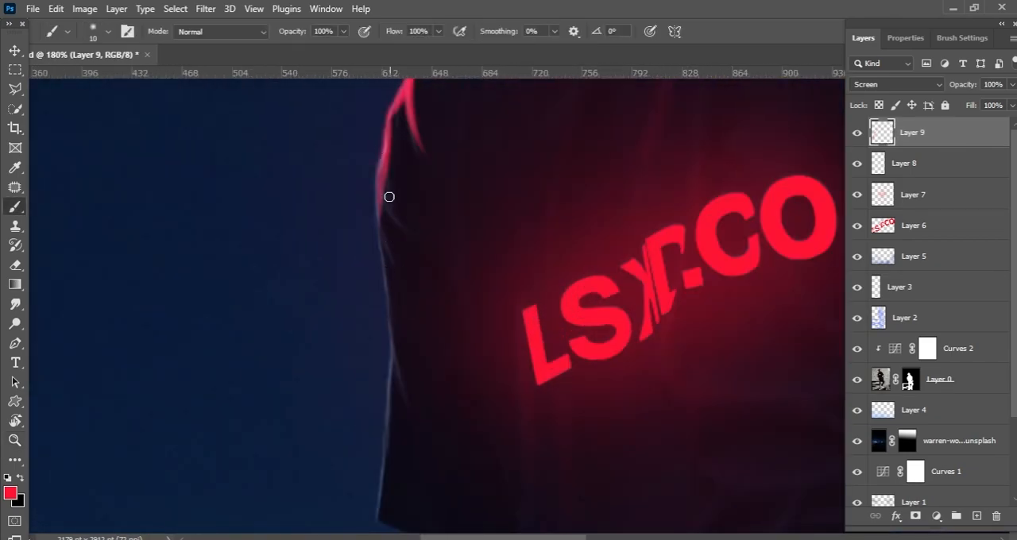
Step: Paint the red rim light down the left sleeve's outer edge and small folds to the cuff
drag(379, 226, 393, 362)
drag(393, 399, 401, 310)
drag(393, 227, 421, 334)
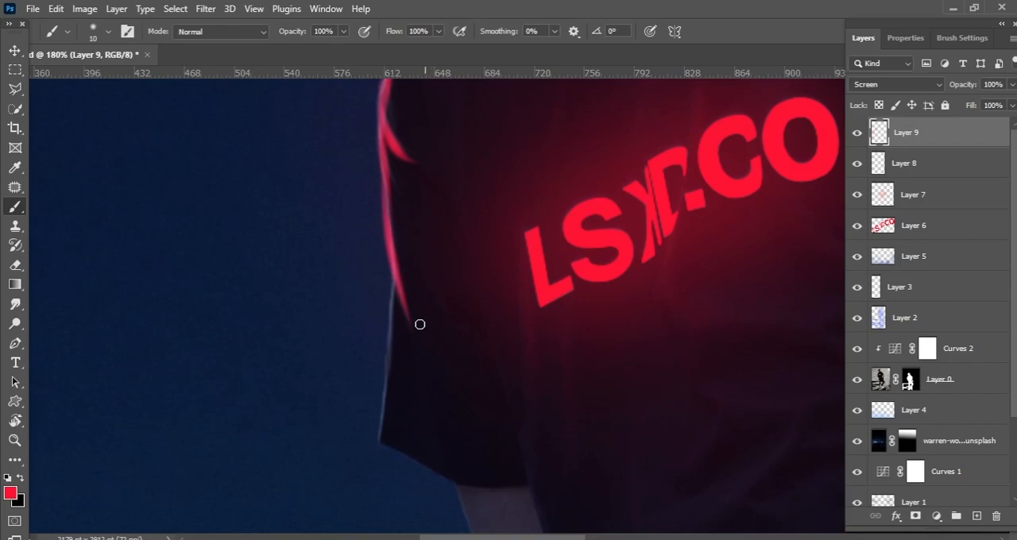
drag(400, 270, 391, 366)
drag(404, 398, 410, 340)
key(ctrl+z)
drag(405, 208, 394, 354)
key(ctrl+z)
key(ctrl+z)
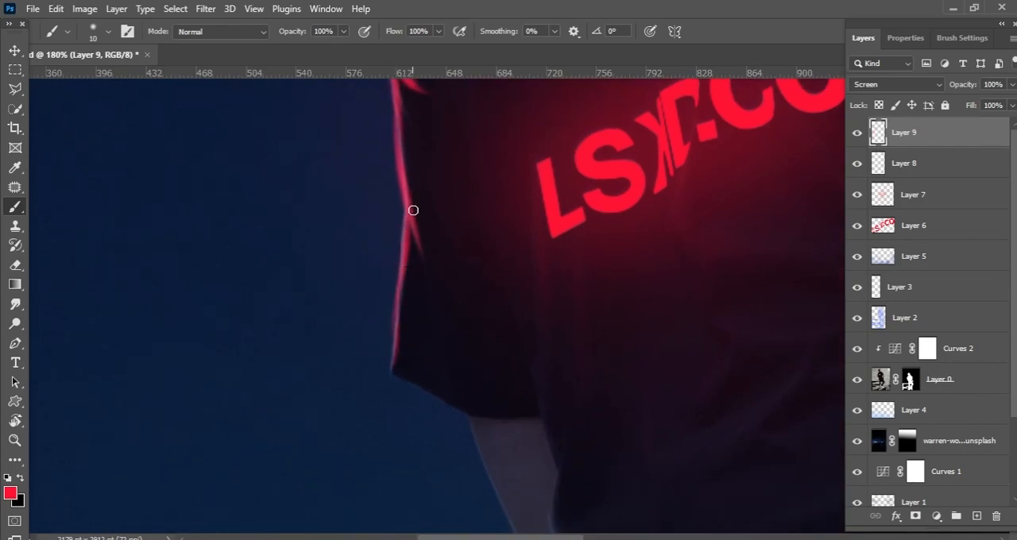
drag(411, 205, 394, 362)
Step: Paint the red rim light along the left cuff and the start of the shirt's side edge beneath it
scroll(395, 362, up, 2)
scroll(407, 233, down, 1)
scroll(405, 326, down, 4)
scroll(390, 325, up, 4)
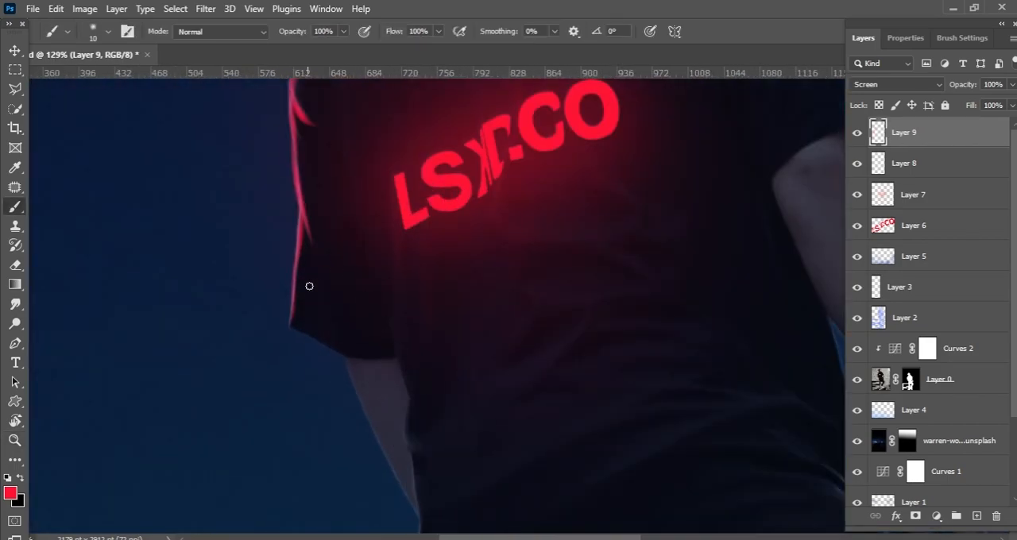
drag(278, 336, 336, 362)
scroll(374, 344, down, 2)
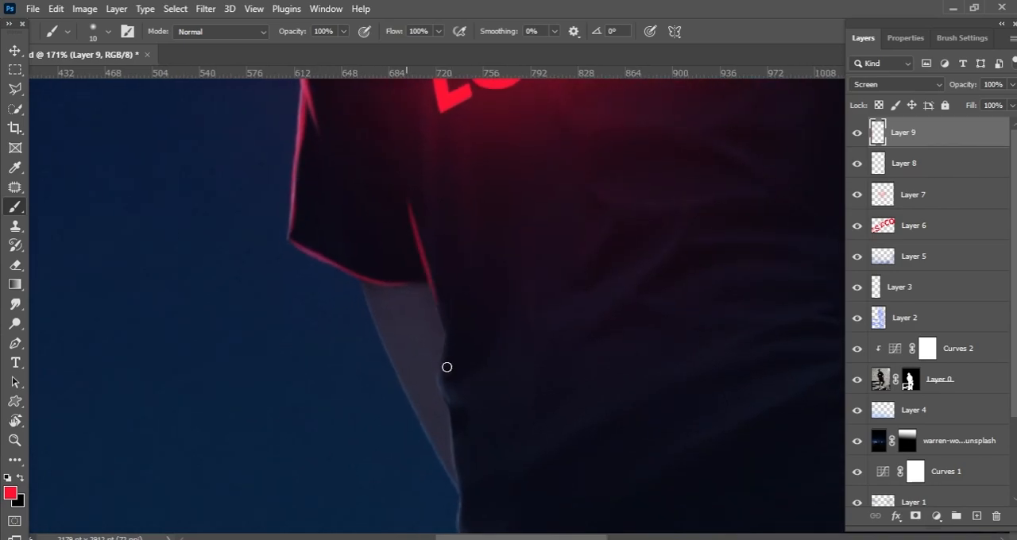
Step: Continue the red rim light down the shirt's left side edge to the lower corner
mouse_move(412, 196)
mouse_down()
mouse_move(442, 358)
mouse_move(443, 233)
mouse_up()
mouse_move(439, 225)
mouse_down()
mouse_move(458, 306)
mouse_move(470, 309)
mouse_move(453, 297)
mouse_move(459, 305)
mouse_up()
key(ctrl+z)
mouse_move(470, 296)
mouse_down()
mouse_move(479, 193)
mouse_move(467, 280)
mouse_up()
drag(462, 234, 475, 191)
mouse_move(487, 199)
mouse_down()
mouse_move(454, 366)
mouse_move(467, 232)
mouse_up()
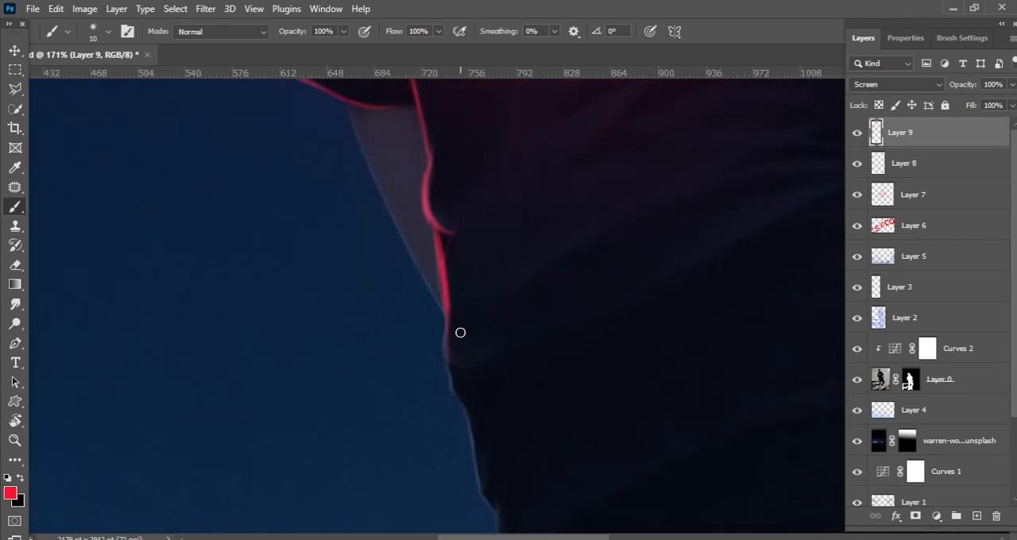
scroll(458, 330, up, 2)
scroll(447, 259, down, 3)
drag(484, 408, 477, 345)
mouse_move(487, 408)
mouse_down()
mouse_move(455, 282)
mouse_move(476, 340)
mouse_up()
Step: Paint the red rim light along the shirt's bottom hem from the lower left corner to the hand, undoing uneven strokes
drag(476, 402, 548, 328)
mouse_move(552, 327)
mouse_down()
mouse_move(437, 387)
mouse_move(648, 282)
mouse_up()
mouse_move(659, 280)
mouse_down()
mouse_move(477, 325)
mouse_move(604, 289)
mouse_up()
mouse_move(593, 291)
mouse_down()
mouse_move(477, 297)
mouse_move(645, 279)
mouse_up()
key(ctrl+z)
mouse_move(514, 290)
mouse_down()
mouse_move(704, 264)
mouse_move(590, 281)
mouse_up()
key(ctrl+z)
key(ctrl+z)
drag(476, 292, 647, 265)
key(ctrl+z)
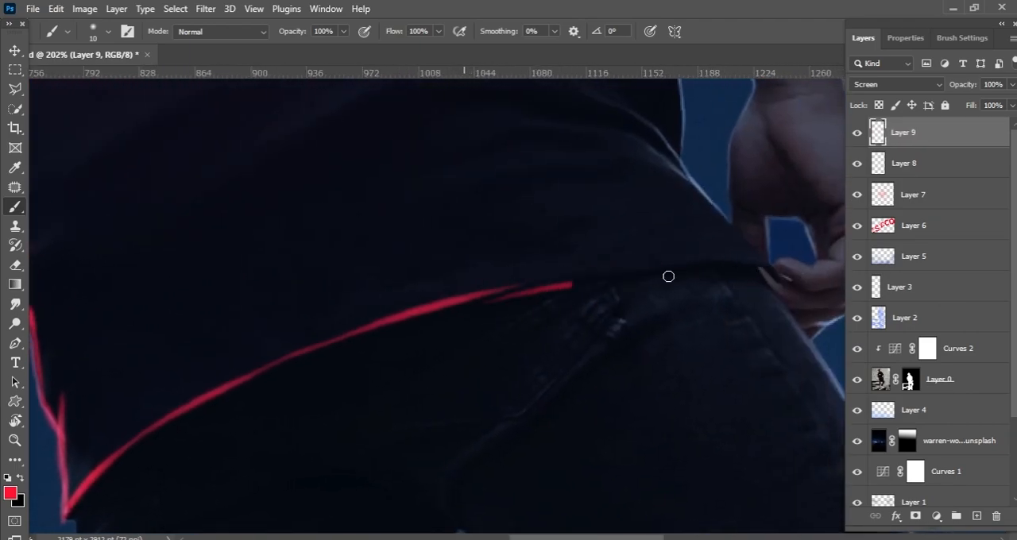
scroll(719, 258, down, 3)
drag(566, 293, 684, 275)
scroll(569, 359, down, 5)
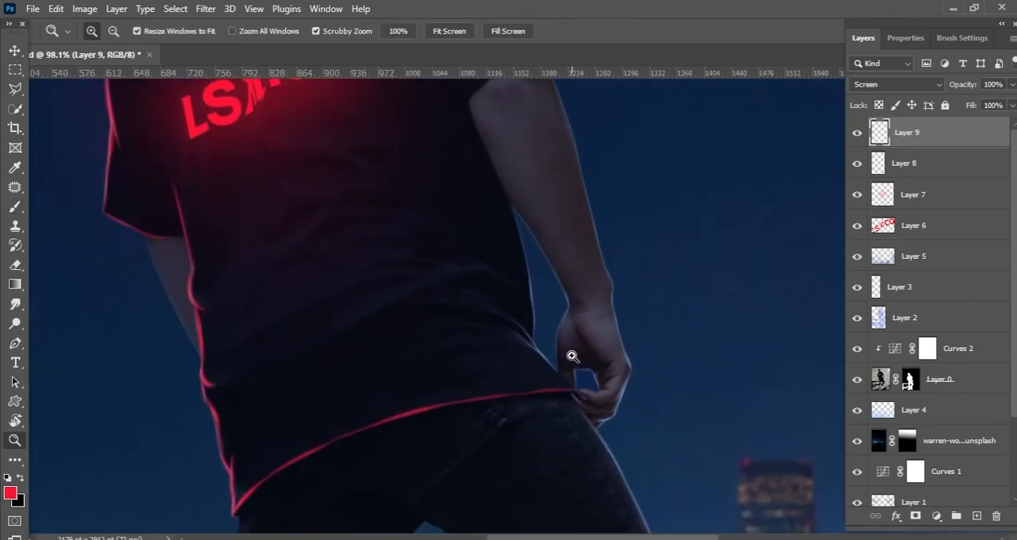
Step: Paint the red rim light along the right sleeve's cuff and on the folds near the right shoulder
scroll(544, 203, up, 5)
drag(561, 194, 485, 266)
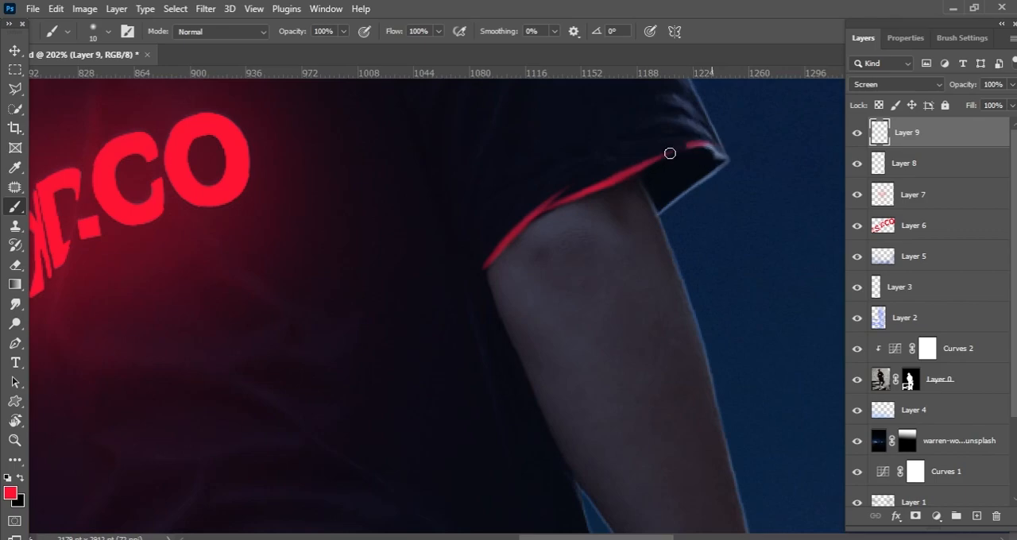
scroll(702, 143, down, 5)
scroll(608, 204, up, 4)
drag(517, 205, 486, 313)
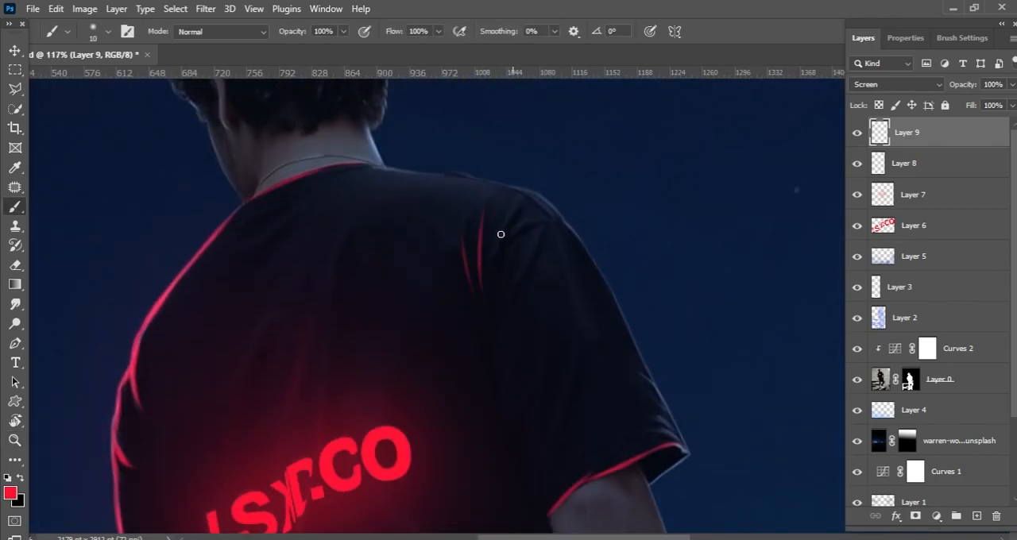
Step: Paint more red fold highlights running down from the right shoulder into the sleeve
drag(513, 202, 490, 318)
scroll(520, 222, down, 3)
drag(558, 253, 515, 319)
scroll(556, 317, down, 2)
drag(528, 267, 538, 308)
scroll(549, 339, up, 5)
scroll(579, 318, down, 5)
scroll(628, 249, up, 4)
Step: Paint red fold highlights on the right sleeve down to the cuff, undoing uneven strokes
drag(770, 248, 711, 216)
drag(602, 279, 717, 222)
key(ctrl+z)
mouse_move(524, 302)
mouse_down()
mouse_move(699, 233)
mouse_move(524, 343)
mouse_up()
drag(566, 334, 531, 308)
key(ctrl+z)
drag(584, 353, 551, 296)
mouse_move(590, 370)
mouse_down()
mouse_move(615, 273)
mouse_move(551, 325)
mouse_up()
Step: Paint the red line along the left sleeve's seam and the folds on the shirt's left side
drag(595, 297, 477, 259)
drag(261, 270, 332, 231)
key(ctrl+z)
scroll(384, 245, down, 4)
drag(371, 175, 371, 310)
drag(424, 212, 384, 297)
mouse_move(341, 345)
mouse_down()
mouse_move(372, 229)
mouse_move(386, 390)
mouse_up()
Step: Paint the first red fold highlights on the back below the lettering, undoing uneven strokes
mouse_move(432, 384)
mouse_down()
mouse_move(423, 237)
mouse_move(396, 312)
mouse_up()
drag(467, 300, 452, 247)
drag(547, 212, 448, 340)
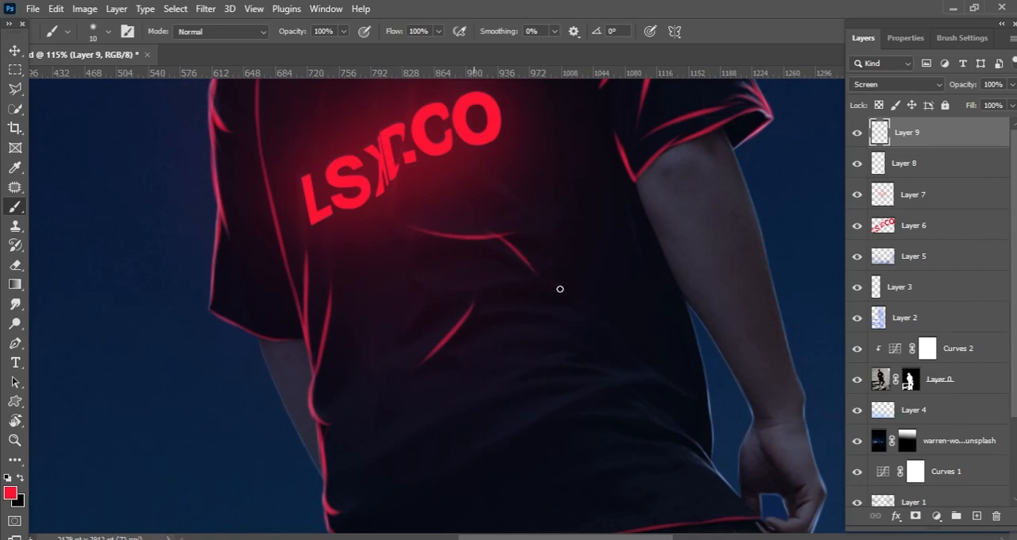
key(ctrl+z)
drag(548, 285, 495, 350)
scroll(467, 283, up, 4)
drag(421, 301, 494, 355)
key(ctrl+z)
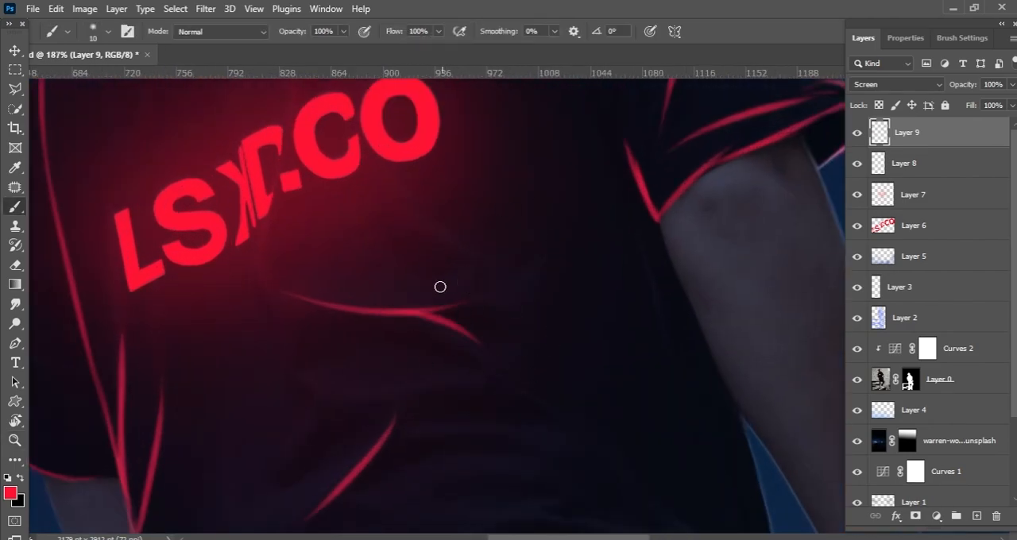
Step: Add curved red folds just beneath the lettering, undoing the misplaced strokes
drag(432, 223, 487, 267)
drag(512, 279, 535, 207)
key(ctrl+z)
key(ctrl+z)
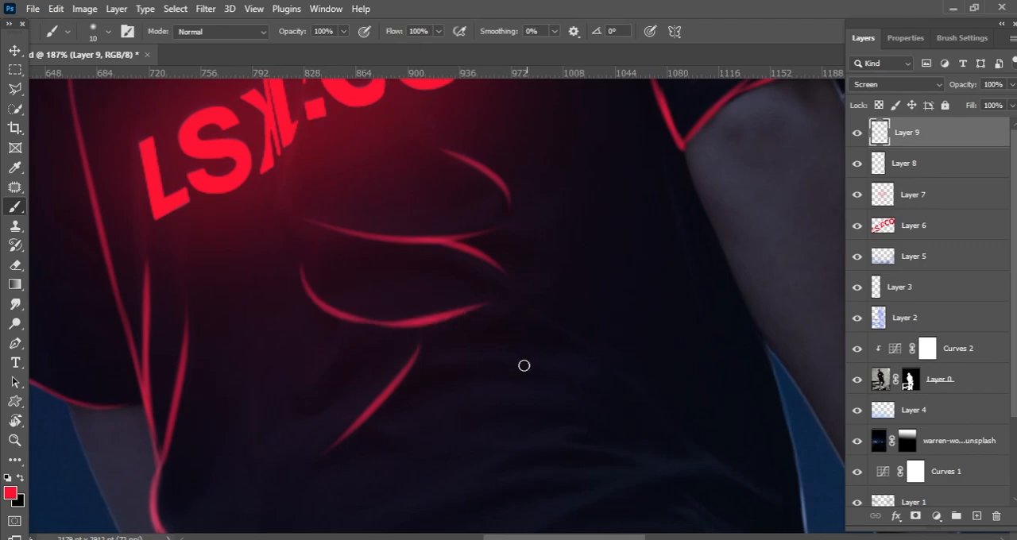
Step: Paint the long diagonal red fold from below the lettering to the right waist, with a side branch
drag(613, 313, 537, 269)
drag(481, 286, 564, 344)
drag(616, 413, 495, 317)
drag(440, 243, 557, 350)
drag(538, 323, 681, 246)
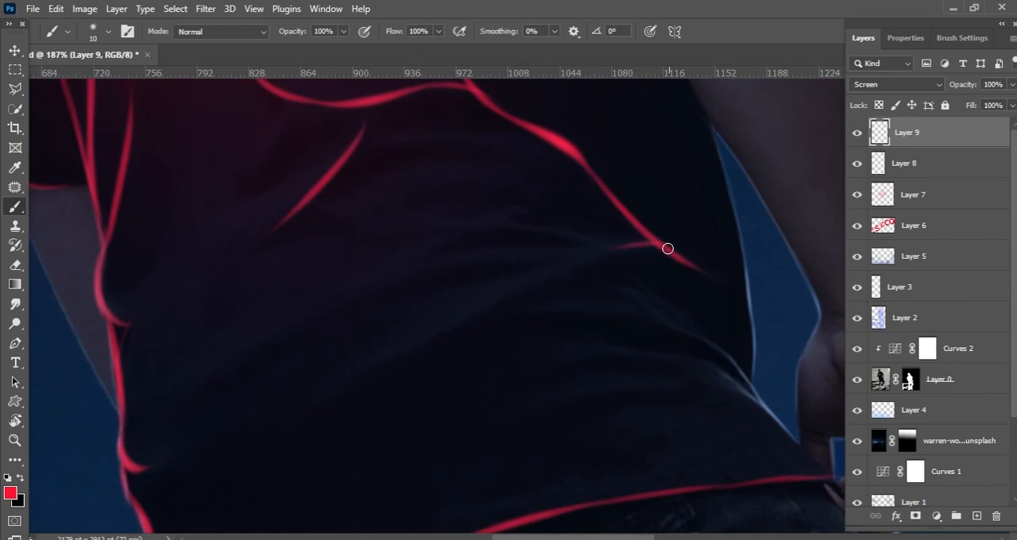
drag(423, 282, 558, 241)
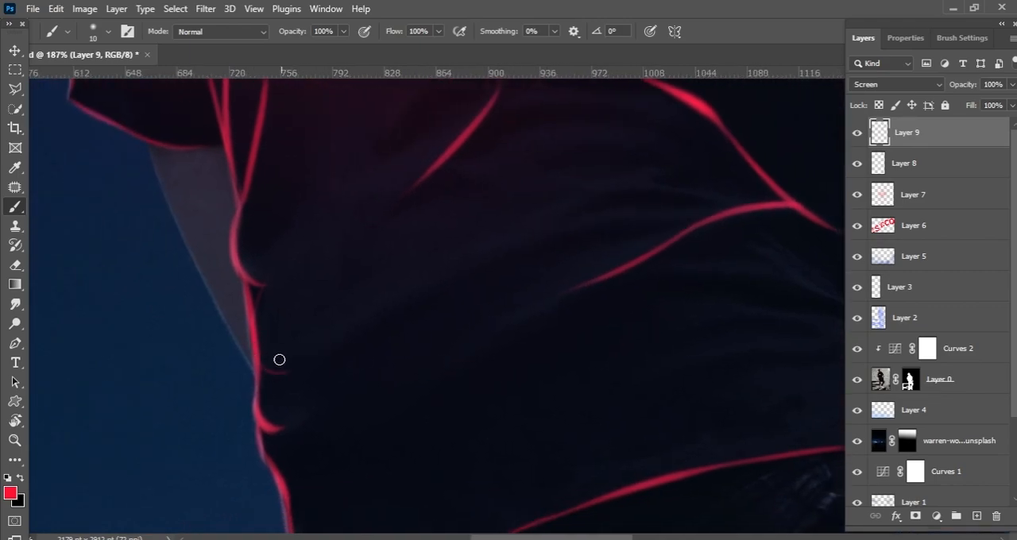
Step: Paint short red creases across the middle of the lower back, undoing uneven strokes
mouse_move(399, 301)
mouse_down()
mouse_move(644, 195)
mouse_move(703, 213)
mouse_up()
drag(691, 207, 667, 241)
drag(527, 246, 679, 226)
drag(507, 221, 605, 217)
drag(605, 217, 608, 280)
drag(620, 231, 493, 242)
key(ctrl+z)
mouse_move(511, 230)
mouse_down()
mouse_move(677, 230)
mouse_move(666, 231)
mouse_up()
key(ctrl+z)
drag(454, 268, 381, 289)
mouse_move(561, 274)
mouse_down()
mouse_move(519, 266)
mouse_move(480, 166)
mouse_move(461, 238)
mouse_move(485, 227)
mouse_up()
Step: Paint long red fold highlights on the upper back above the lettering, redoing uneven strokes
mouse_move(439, 261)
mouse_down()
mouse_move(482, 143)
mouse_move(451, 343)
mouse_up()
key(ctrl+z)
drag(464, 172, 437, 306)
key(ctrl+z)
drag(456, 197, 418, 373)
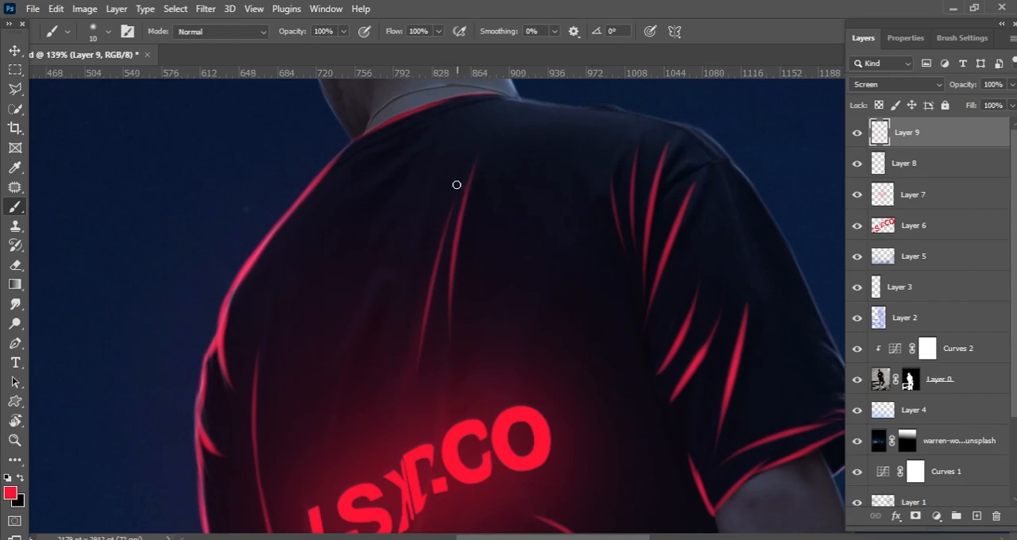
key(ctrl+z)
drag(337, 418, 401, 270)
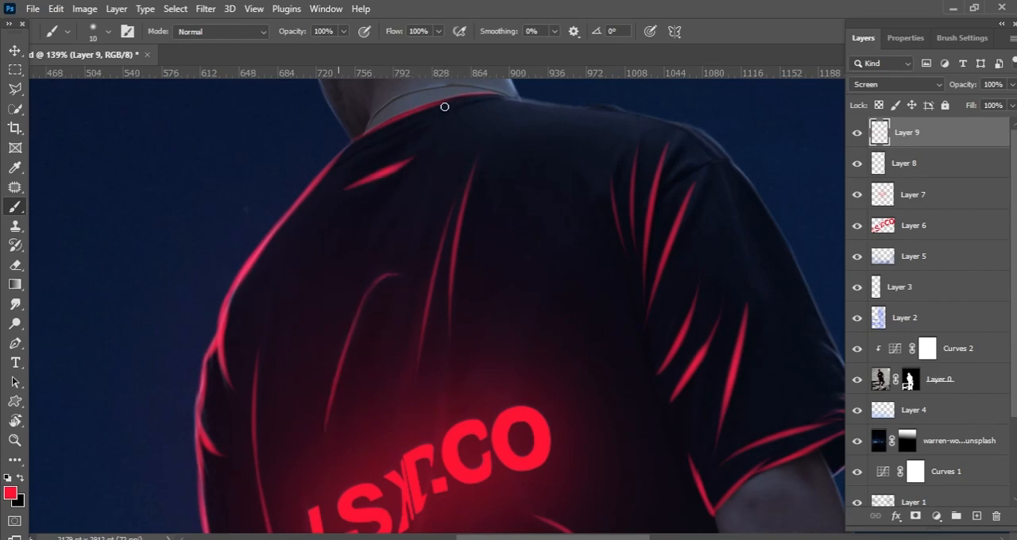
Step: Paint short red fold highlights on the left shoulder just below the collar
scroll(439, 127, up, 3)
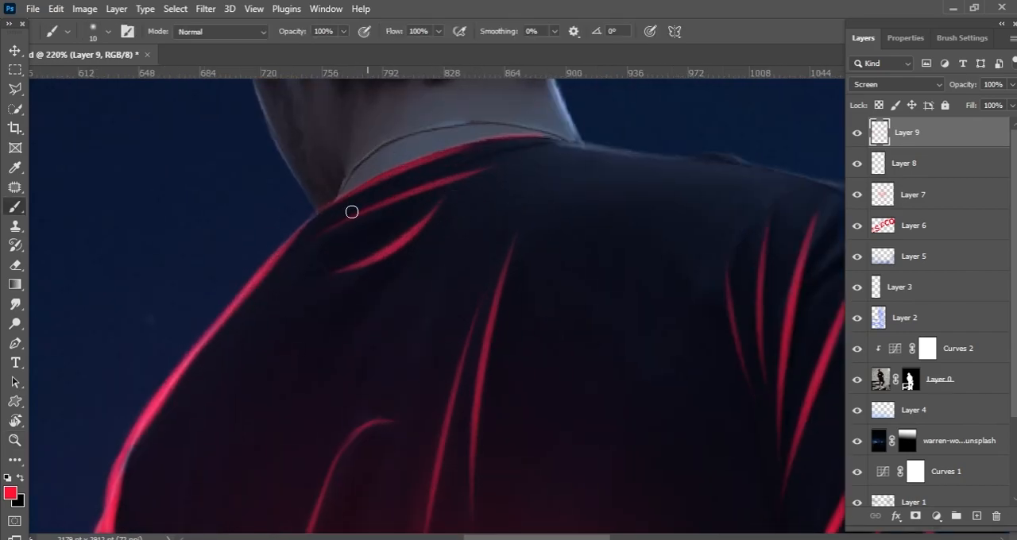
key(ctrl+z)
drag(298, 242, 472, 168)
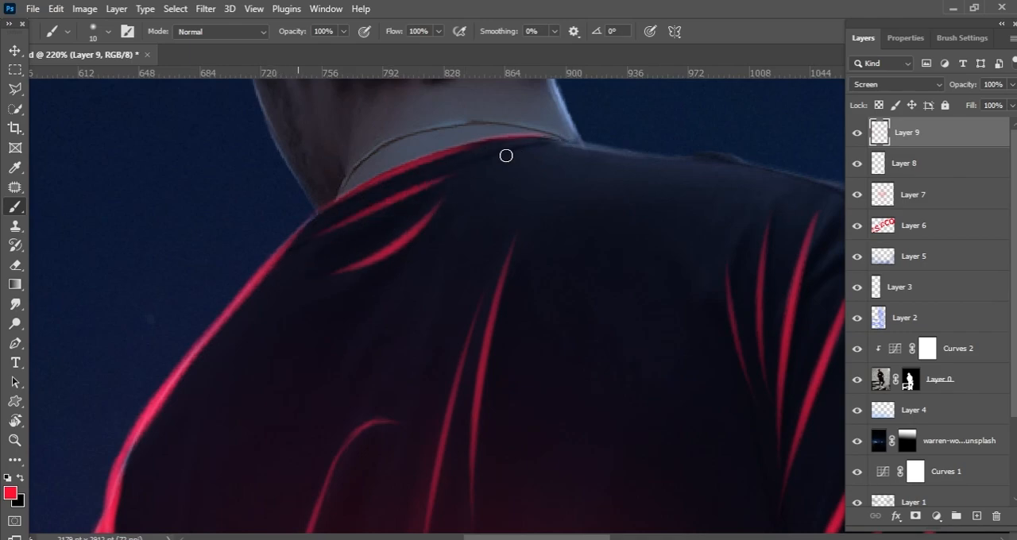
drag(349, 226, 451, 144)
drag(369, 194, 439, 146)
drag(356, 213, 475, 133)
Step: Paint additional red fold highlights across the shirt's back and lower waist, undoing uneven strokes
drag(309, 425, 338, 305)
drag(301, 342, 329, 216)
key(ctrl+z)
drag(295, 407, 326, 239)
drag(421, 225, 396, 220)
drag(478, 236, 507, 236)
drag(429, 330, 466, 195)
mouse_move(579, 187)
mouse_down()
mouse_move(527, 190)
mouse_move(439, 332)
mouse_up()
key(ctrl+z)
drag(488, 238, 404, 231)
mouse_move(587, 376)
mouse_down()
mouse_move(576, 285)
mouse_move(647, 282)
mouse_up()
drag(446, 309, 506, 235)
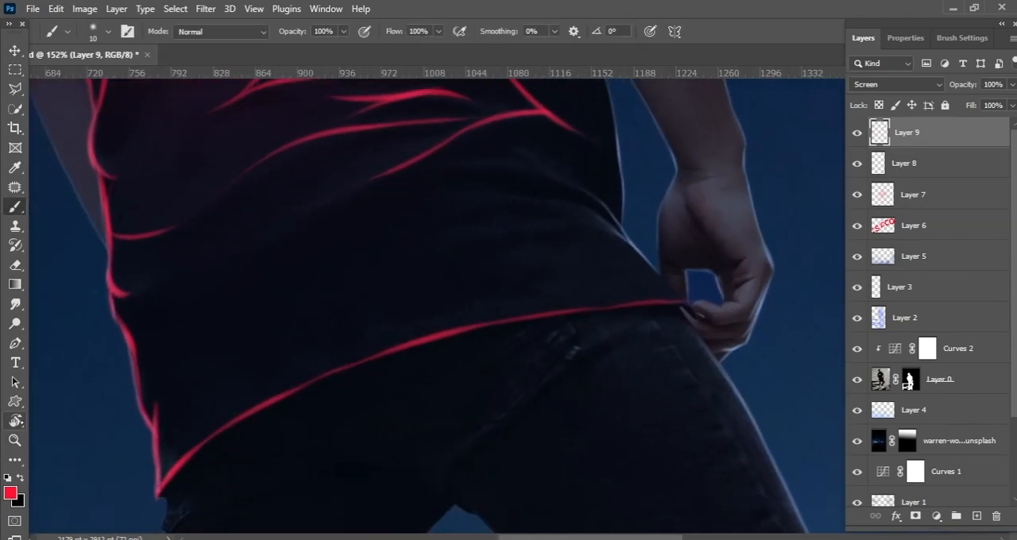
Step: Rotate the canvas and paint red folds fanning out from the shirt's right hip, redoing uneven strokes
click(16, 420)
drag(263, 262, 316, 464)
key(b)
drag(421, 222, 465, 220)
drag(350, 268, 449, 177)
key(ctrl+z)
drag(375, 195, 404, 179)
drag(352, 264, 451, 173)
drag(373, 194, 436, 178)
drag(547, 148, 602, 151)
mouse_move(584, 153)
mouse_down()
mouse_move(450, 305)
mouse_move(533, 180)
mouse_move(439, 320)
mouse_up()
key(ctrl+z)
mouse_move(470, 197)
mouse_down()
mouse_move(411, 269)
mouse_move(596, 154)
mouse_move(491, 218)
mouse_up()
key(ctrl+z)
Step: Turn the canvas sideways and finish the red creases leading to the hand at the hip
click(14, 422)
mouse_move(342, 115)
mouse_down()
mouse_move(186, 220)
mouse_move(187, 278)
mouse_up()
key(b)
key(ctrl+z)
scroll(509, 227, down, 5)
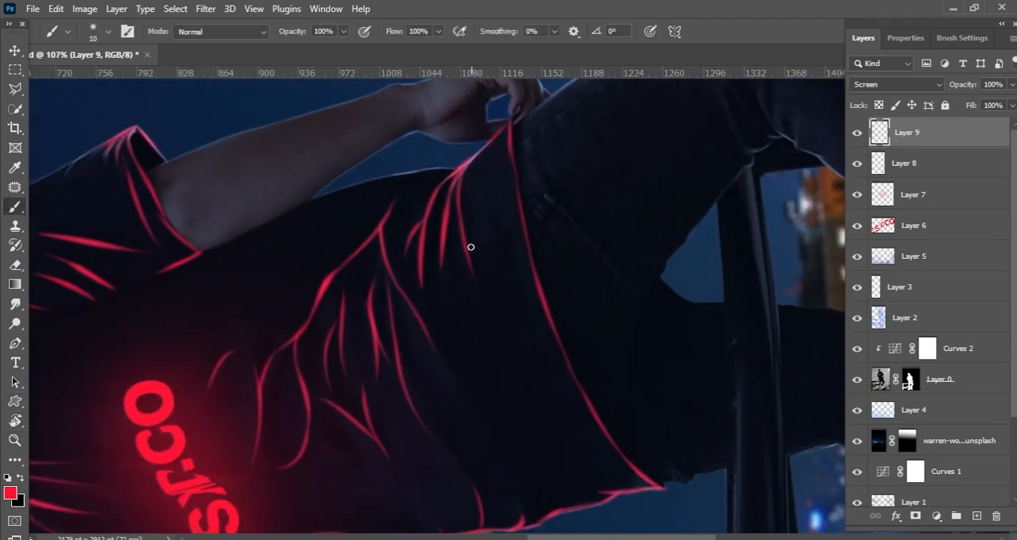
key(Escape)
drag(475, 337, 491, 255)
drag(485, 125, 477, 422)
Step: Paint a red fold beside the right arm and the rim light along the shirt's right side edge
key(z)
mouse_move(517, 318)
mouse_down()
mouse_move(442, 236)
mouse_move(631, 296)
mouse_up()
key(b)
mouse_move(563, 185)
mouse_down()
mouse_move(622, 369)
mouse_move(611, 301)
mouse_up()
drag(603, 226, 616, 353)
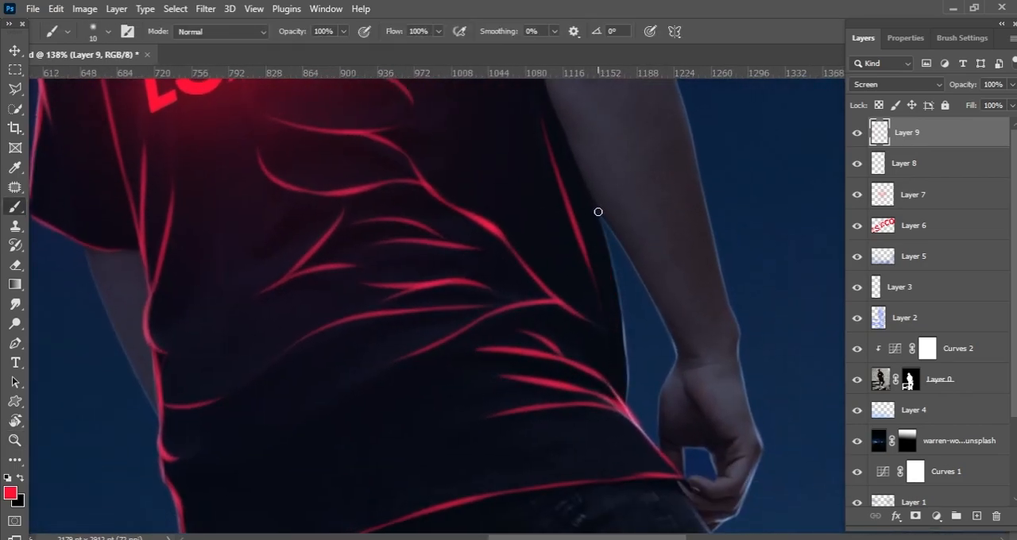
drag(619, 315, 628, 367)
ctrl+click(622, 310)
drag(625, 293, 615, 217)
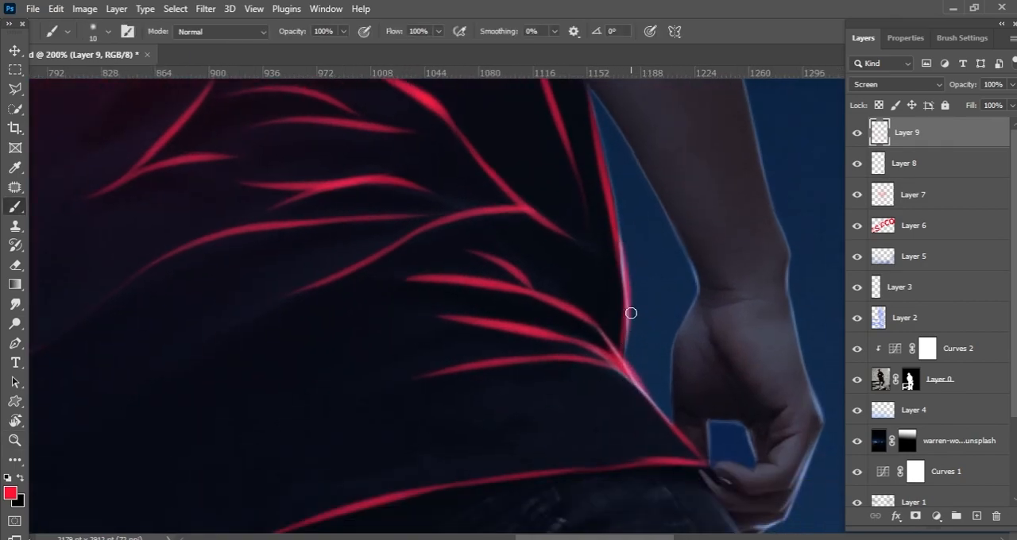
mouse_move(666, 347)
mouse_down()
mouse_move(572, 197)
mouse_move(517, 231)
mouse_up()
mouse_move(538, 262)
mouse_down()
mouse_move(627, 207)
mouse_move(602, 141)
mouse_up()
drag(599, 239, 688, 209)
Step: Duplicate Layer 9 and apply a Field Blur to the copy
key(ctrl+j)
key(v)
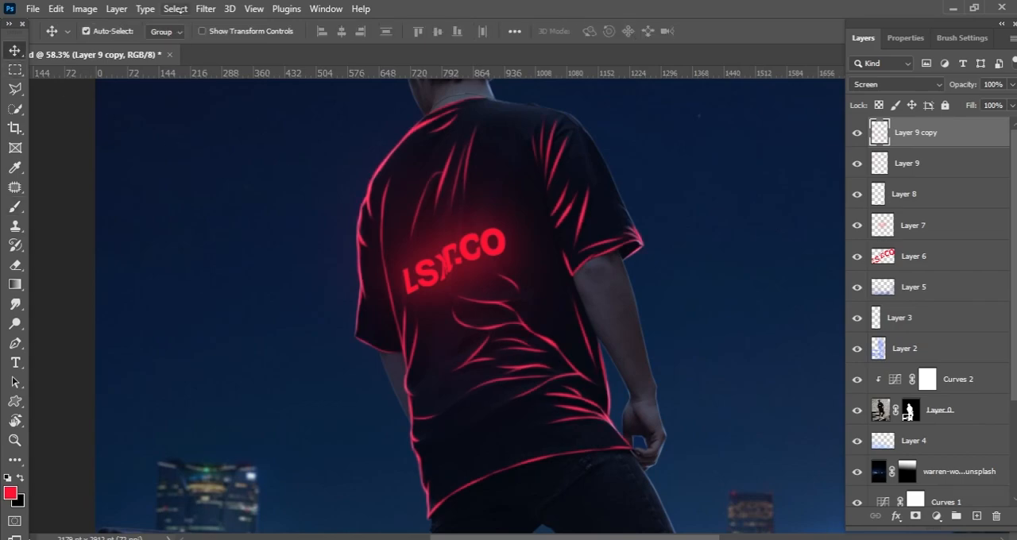
click(205, 8)
mouse_move(347, 209)
click(150, 212)
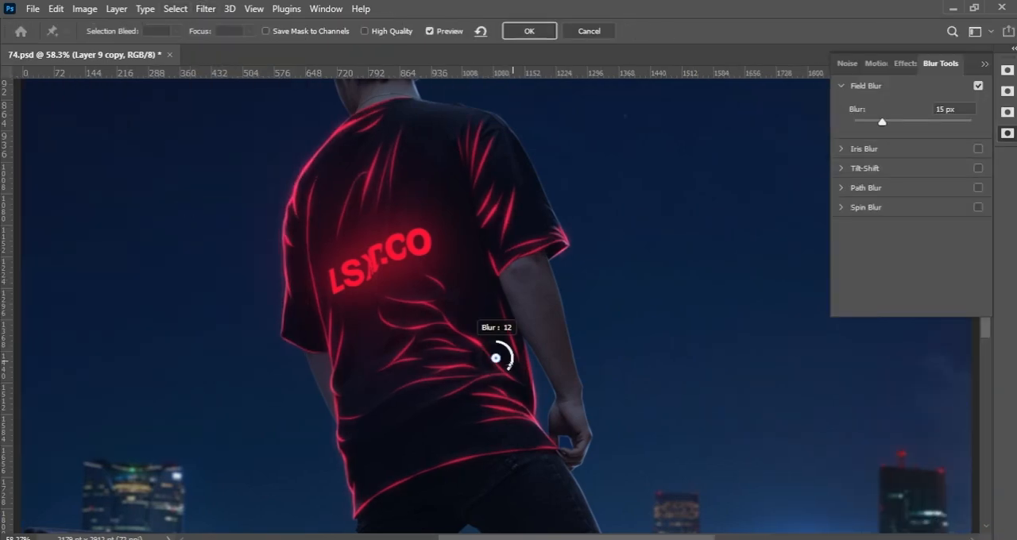
click(529, 31)
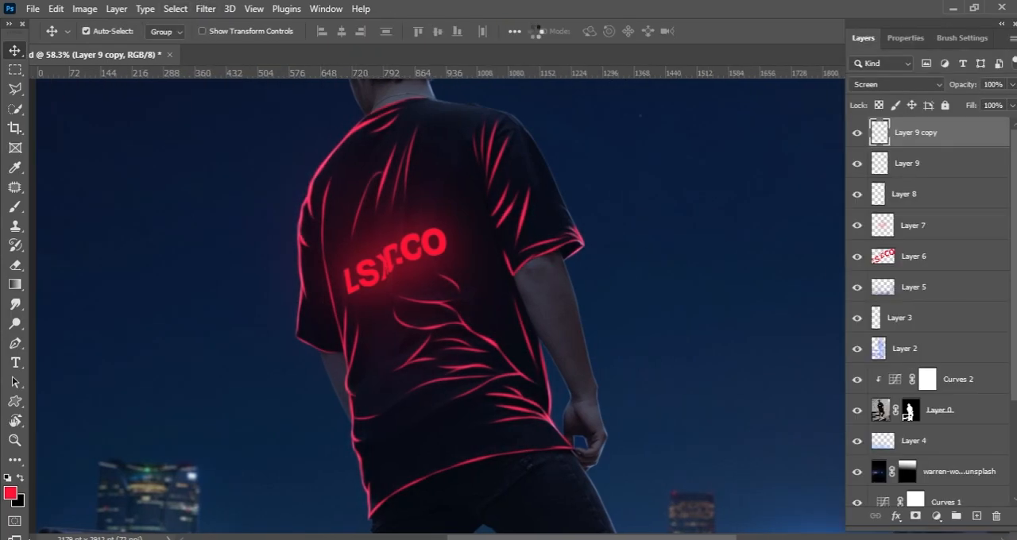
Step: Add a new layer in Overlay mode and choose a soft brush with black and white as the colours
scroll(579, 291, down, 4)
click(976, 516)
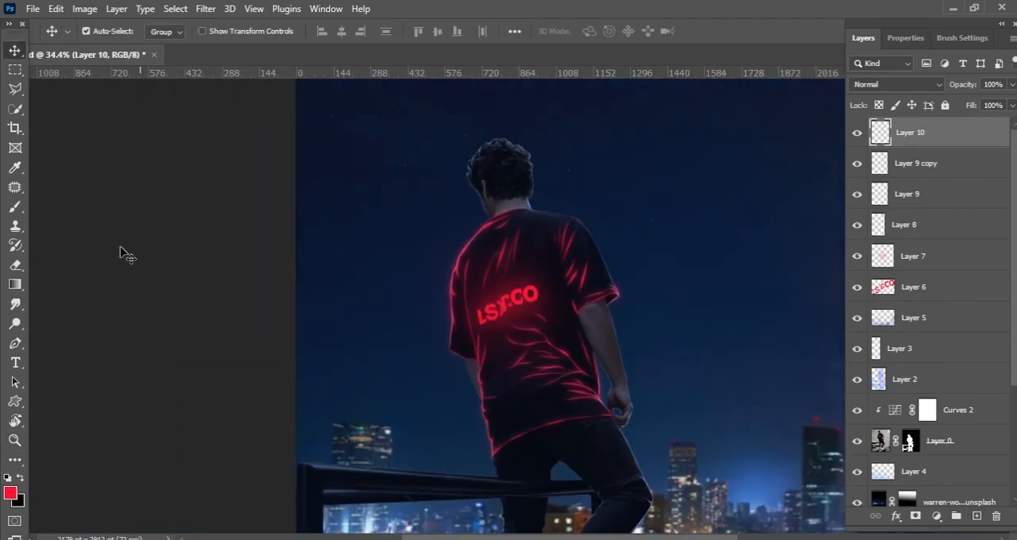
key(b)
click(897, 84)
click(870, 267)
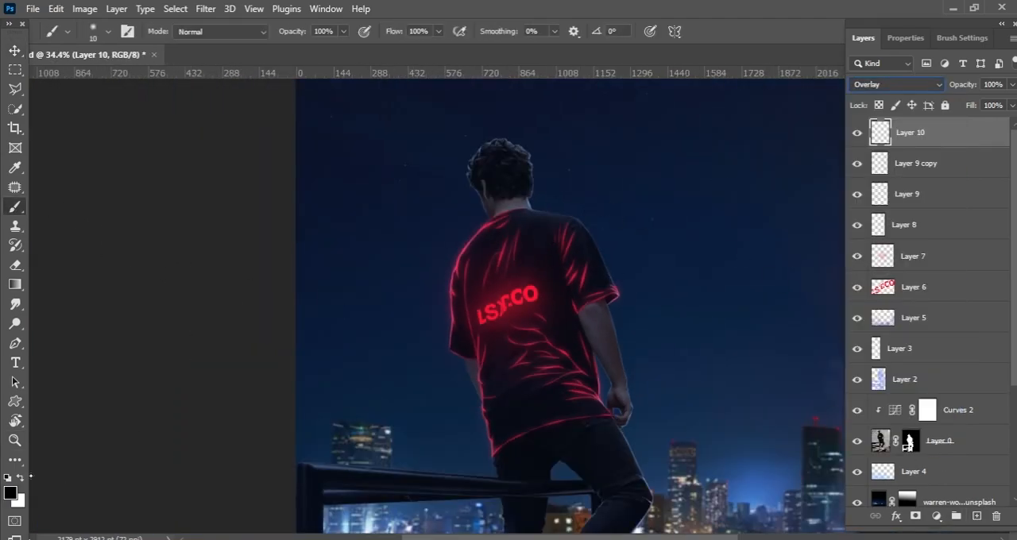
right_click(396, 272)
click(530, 469)
click(960, 38)
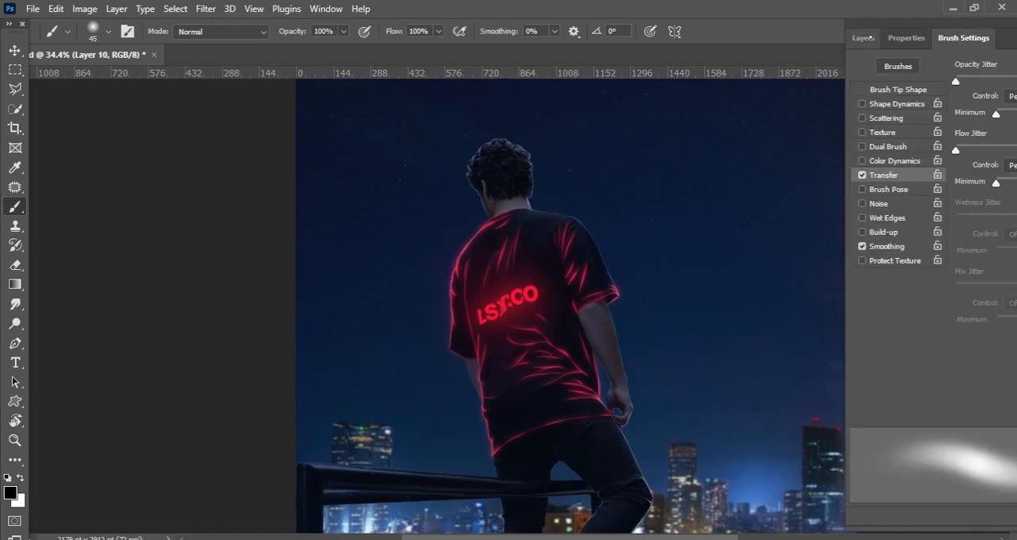
click(872, 38)
Step: Try painting black and white shading over the shirt on the Overlay layer, and delete the layer
scroll(502, 247, up, 5)
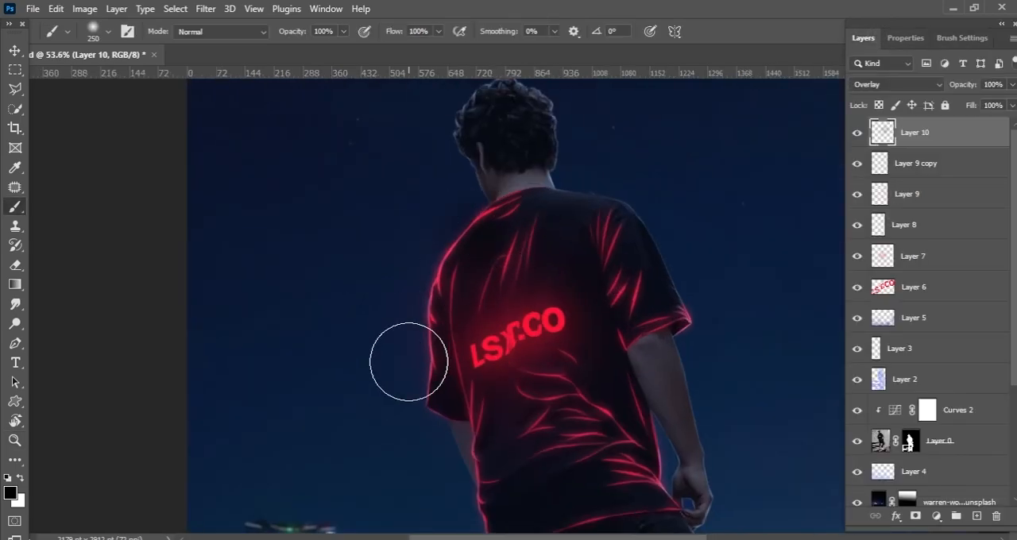
scroll(502, 219, up, 2)
click(502, 217)
key(ctrl+z)
key(x)
click(525, 356)
key(ctrl+z)
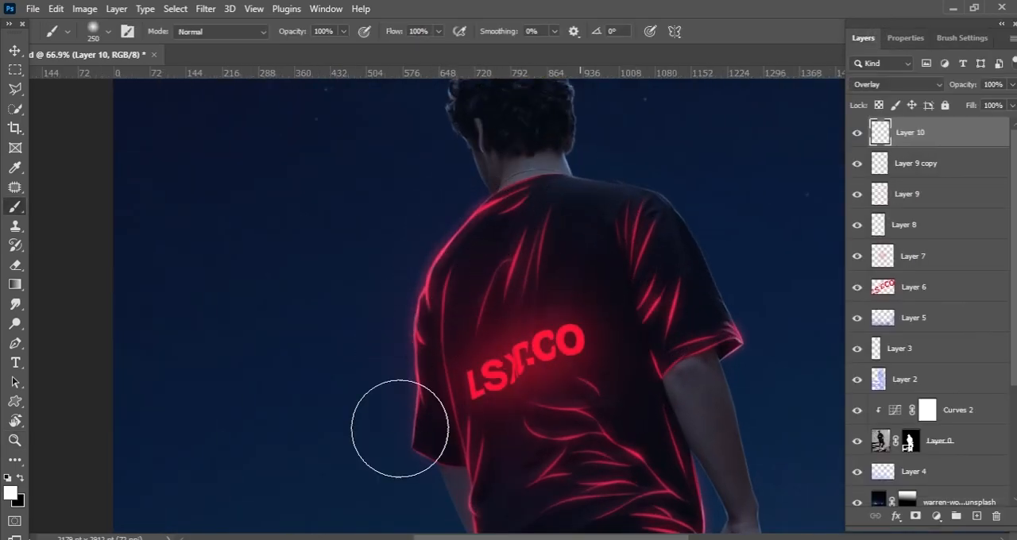
scroll(601, 402, up, 2)
scroll(602, 405, up, 2)
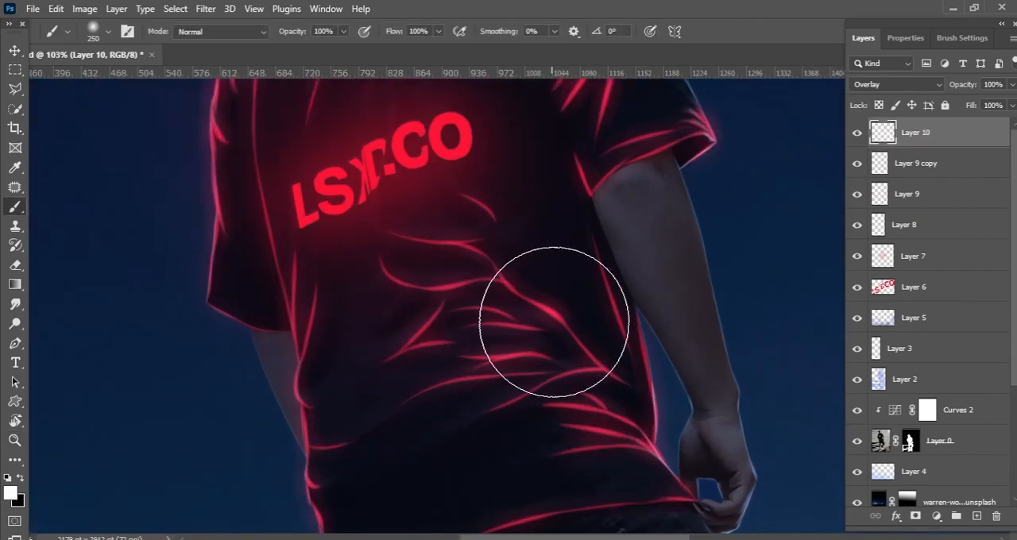
scroll(541, 326, down, 4)
key(Delete)
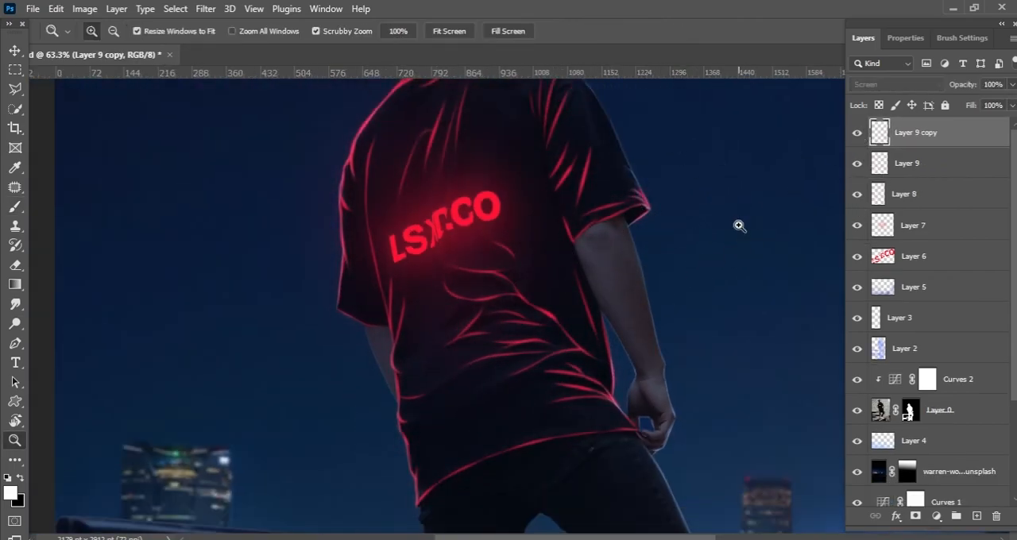
Step: Save the document and review the whole composition
drag(740, 225, 96, 104)
drag(515, 253, 500, 254)
key(ctrl+s)
key(ctrl+0)
scroll(612, 284, up, 2)
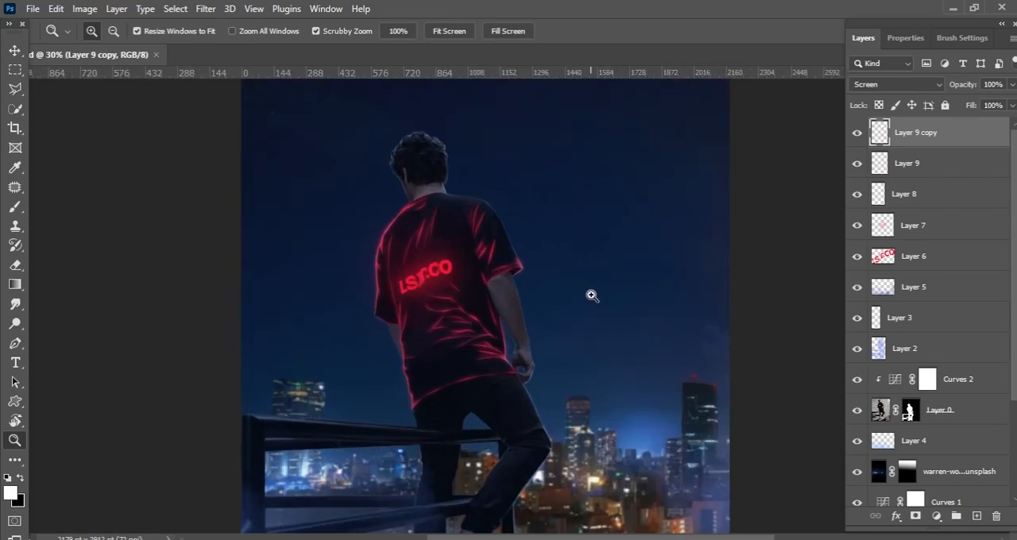
drag(713, 322, 688, 371)
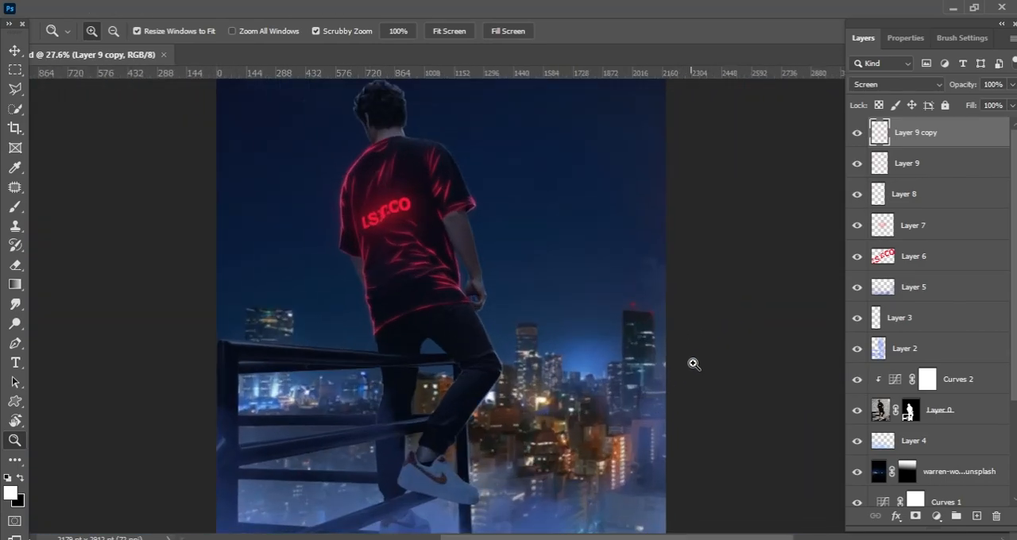
key(ctrl+alt+shift+e)
key(ctrl+s)
Step: Undo the blurred duplicate of Layer 9
drag(379, 137, 433, 198)
key(ctrl+z)
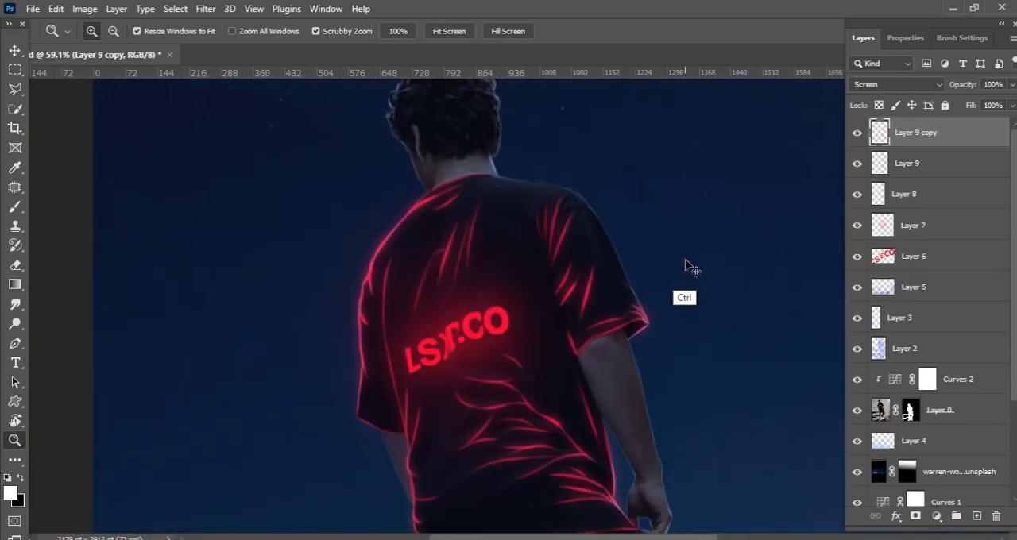
key(ctrl+z)
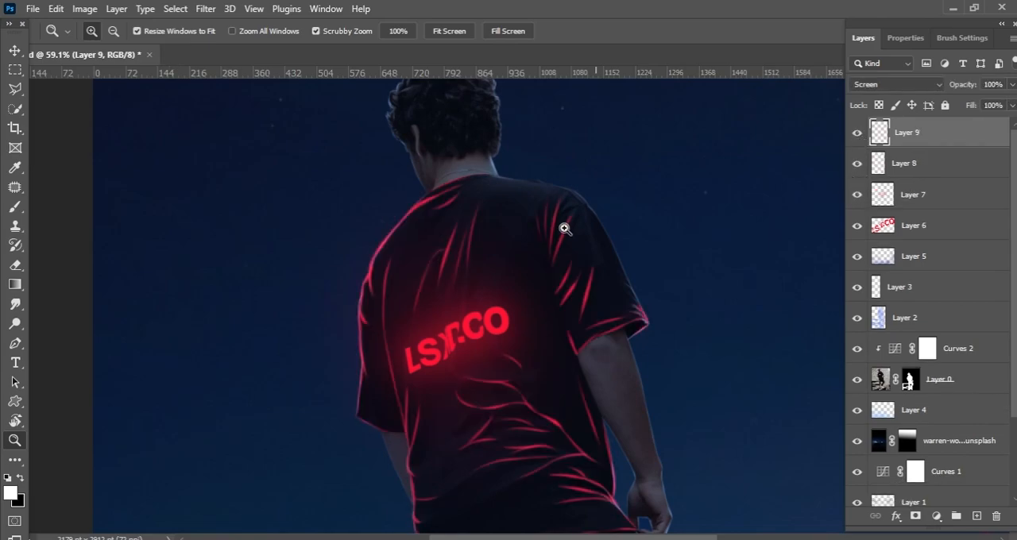
Step: Sample bright red as the foreground colour, choose a small brush and paint a rim line along the shirt's collar on Layer 9
key(r)
mouse_move(336, 173)
mouse_down()
mouse_move(281, 247)
mouse_move(272, 287)
mouse_up()
key(b)
click(11, 493)
click(525, 320)
key(Return)
right_click(486, 244)
click(542, 366)
drag(640, 269, 572, 269)
drag(408, 219, 503, 182)
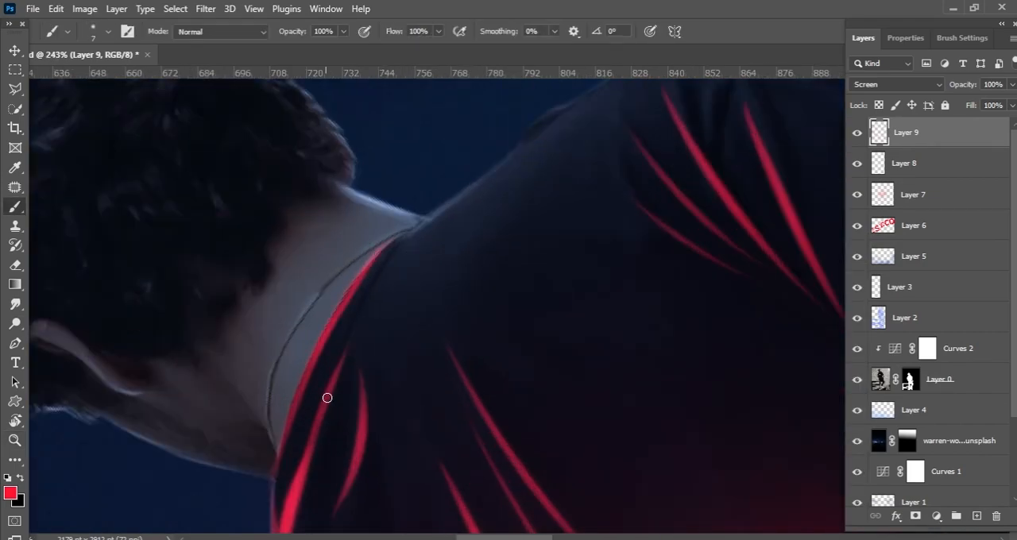
drag(316, 422, 310, 435)
Step: Extend the red rim line from the collar across the upper back to the shirt's right shoulder
drag(413, 238, 366, 309)
mouse_move(358, 310)
mouse_down()
mouse_move(502, 189)
mouse_move(420, 263)
mouse_move(495, 191)
mouse_move(457, 232)
mouse_up()
key(ctrl+z)
drag(438, 239, 555, 167)
drag(499, 208, 596, 152)
click(14, 401)
click(14, 422)
drag(132, 297, 147, 402)
key(b)
drag(436, 212, 410, 320)
drag(498, 214, 590, 188)
key(ctrl+z)
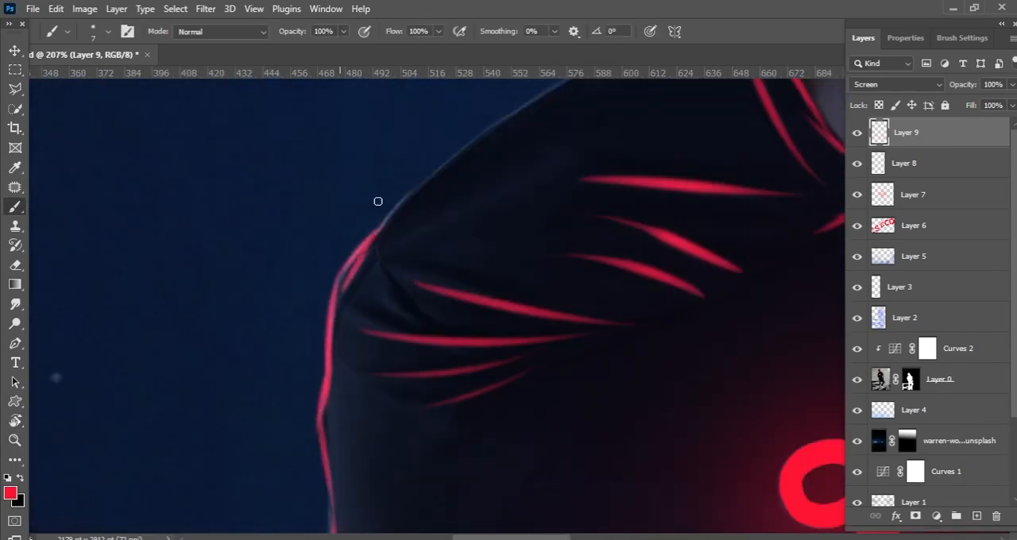
Step: Paint the red rim along the right shoulder and sleeve's outer edge, with a fold line branching into the sleeve
mouse_move(365, 299)
mouse_down()
mouse_move(373, 236)
mouse_move(364, 325)
mouse_up()
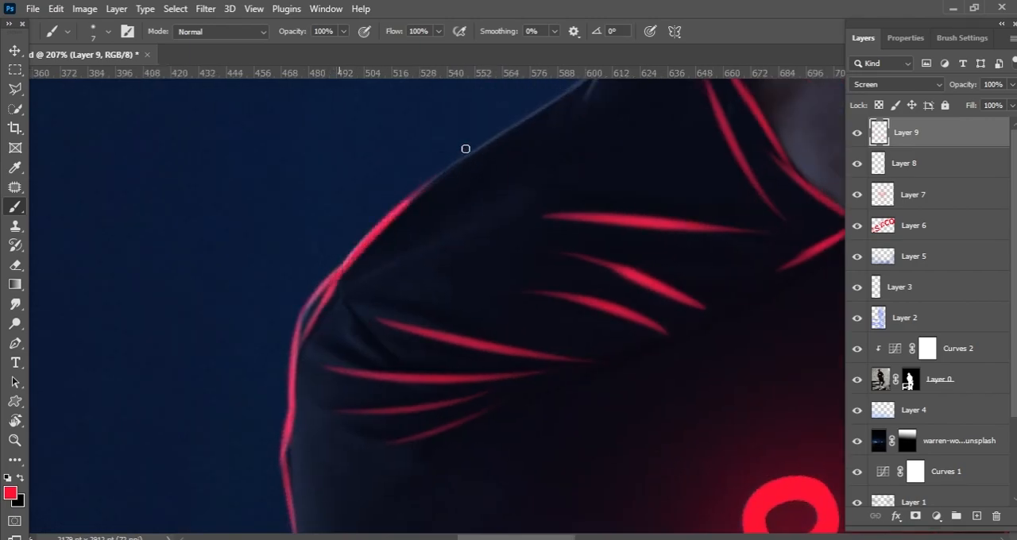
drag(437, 178, 353, 286)
drag(522, 177, 460, 291)
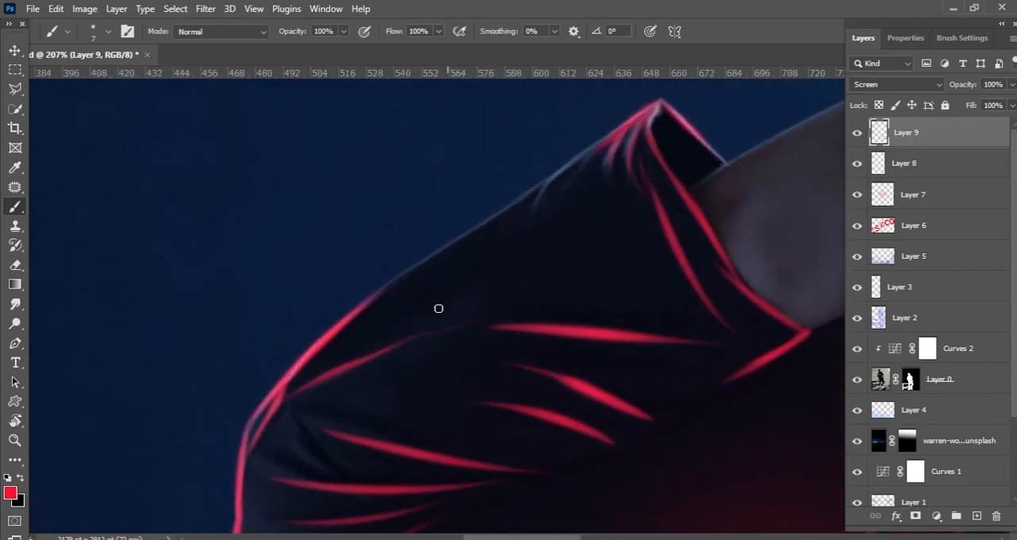
drag(399, 277, 487, 223)
drag(475, 260, 411, 310)
drag(399, 285, 527, 202)
mouse_move(524, 204)
mouse_down()
mouse_move(456, 288)
mouse_move(474, 240)
mouse_up()
Step: Add fine red crease strokes along the outer edge of the right sleeve near its hem
scroll(587, 187, up, 3)
drag(580, 170, 567, 203)
mouse_move(559, 184)
mouse_down()
mouse_move(531, 270)
mouse_move(536, 251)
mouse_up()
key(ctrl+z)
drag(526, 208, 515, 275)
scroll(579, 254, down, 10)
key(c)
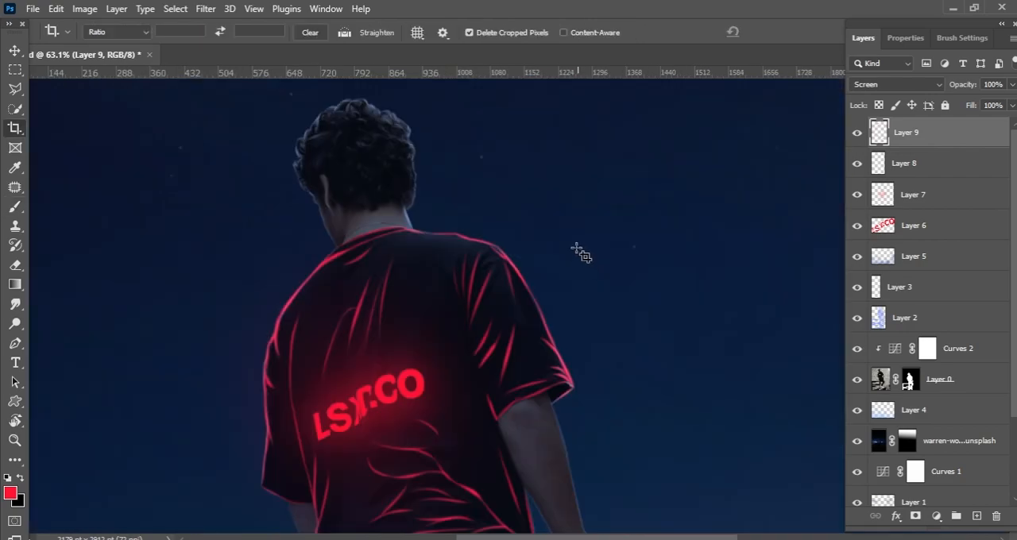
Step: Touch up the red highlights around the collar and shoulders, and save the document
scroll(434, 224, up, 8)
key(b)
mouse_move(383, 225)
mouse_down()
mouse_move(445, 237)
mouse_move(413, 135)
mouse_up()
drag(305, 244, 433, 231)
drag(481, 209, 415, 270)
drag(410, 278, 294, 286)
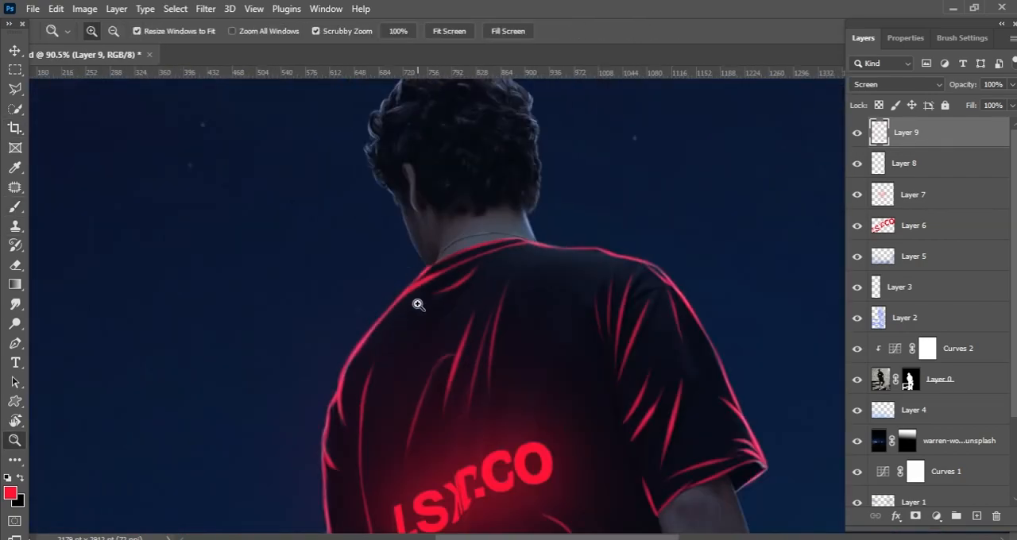
drag(421, 304, 367, 294)
drag(444, 190, 378, 192)
key(v)
key(ctrl+s)
drag(466, 316, 623, 278)
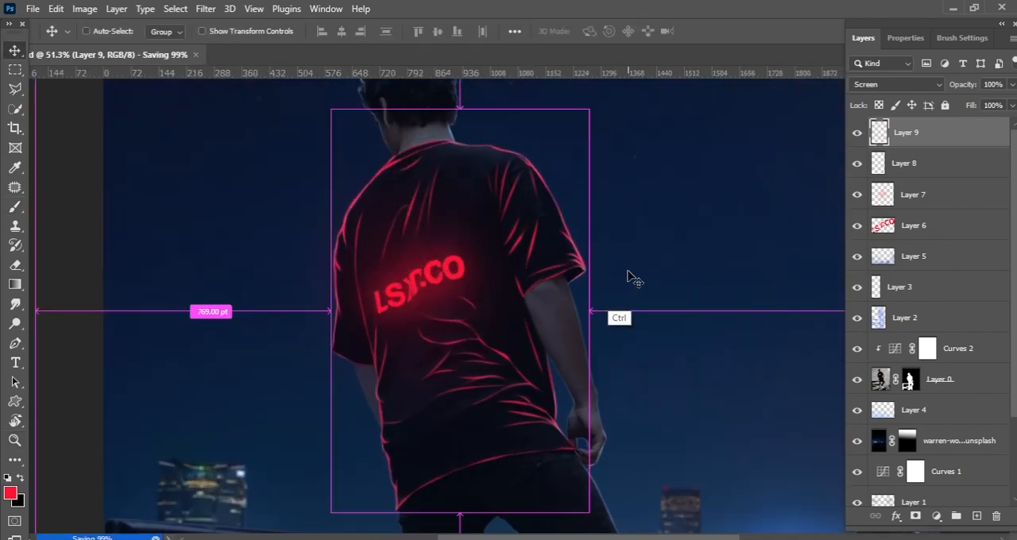
Step: Duplicate Layer 9 and turn the copy into a glow with a 15 px Field Blur and Color Dodge blending
key(ctrl+j)
click(205, 8)
click(187, 212)
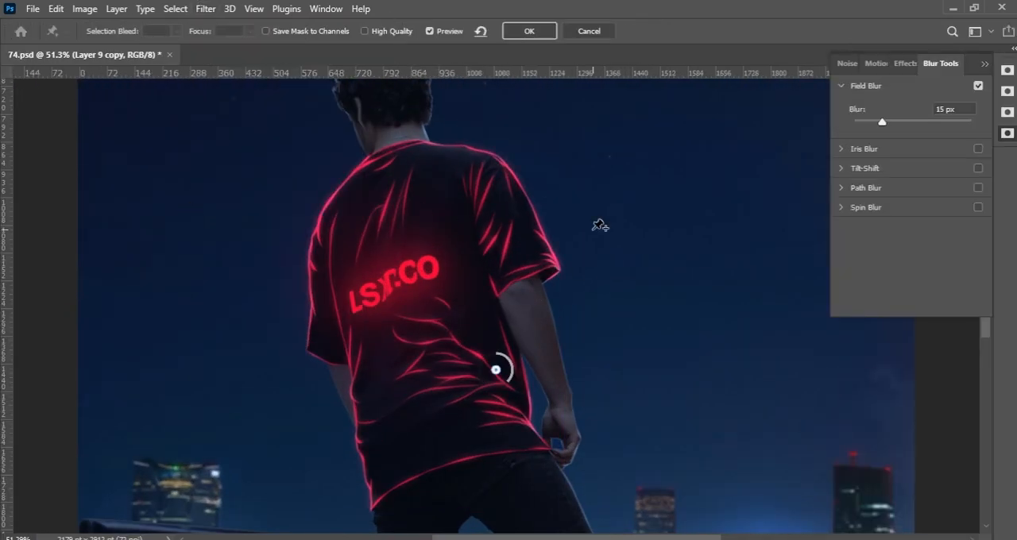
click(529, 31)
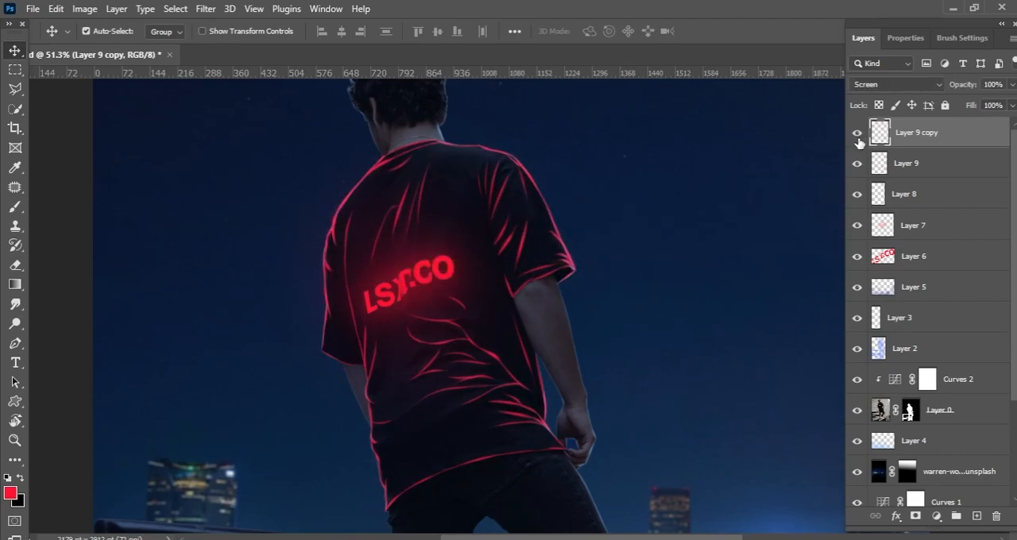
click(896, 84)
click(891, 220)
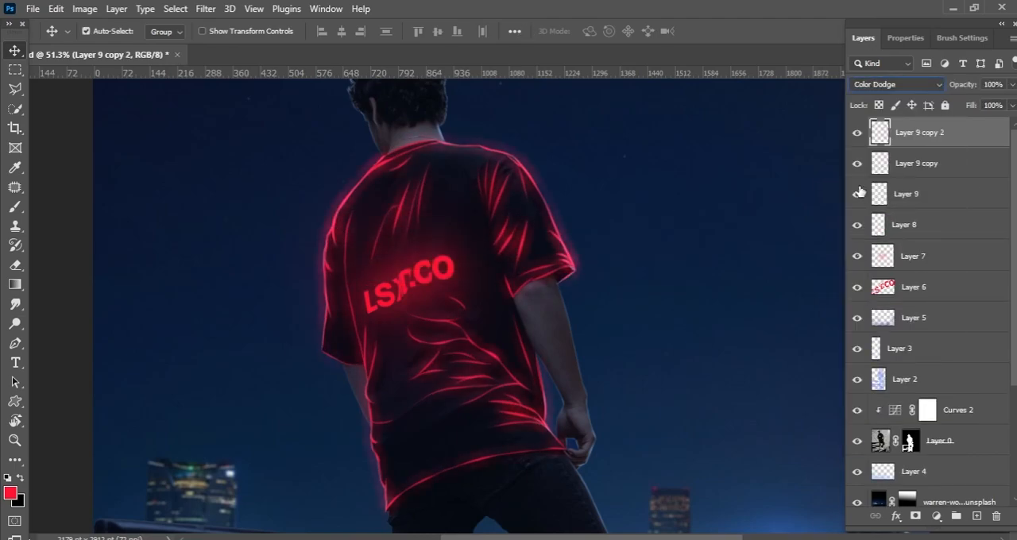
Step: Set the second glow copy of Layer 9 to Linear Dodge (Add) and apply a 15 px Field Blur to it
click(896, 84)
click(907, 232)
click(206, 9)
mouse_move(230, 201)
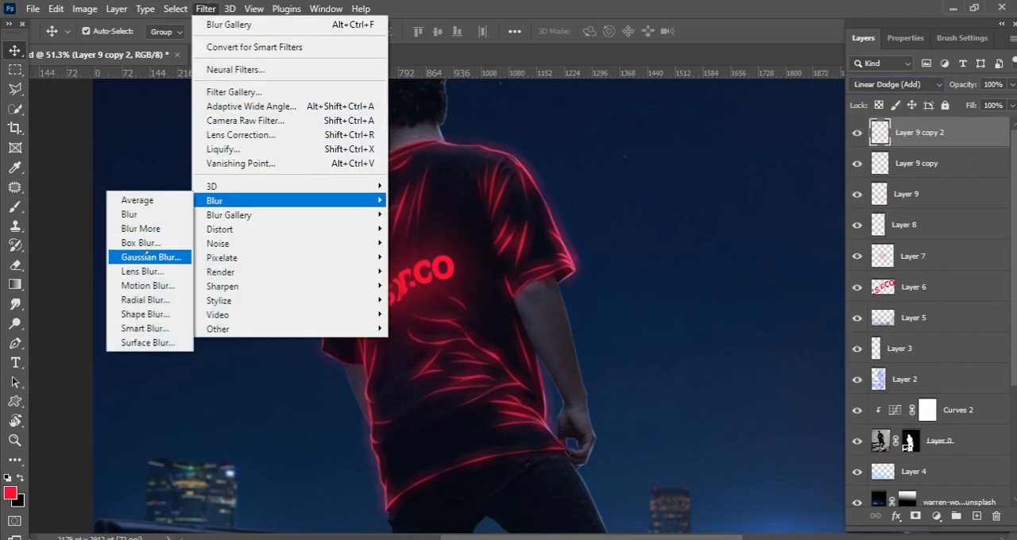
click(159, 208)
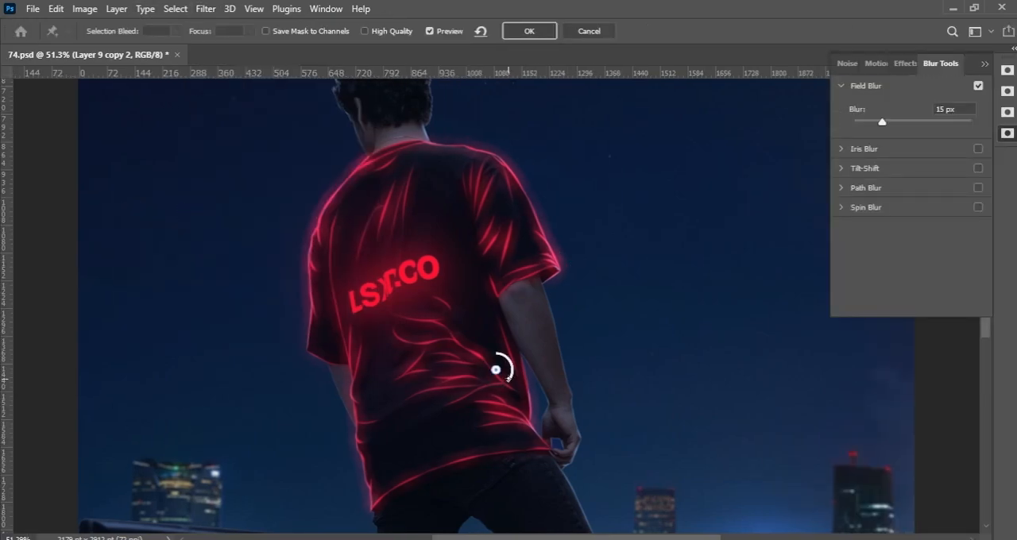
click(542, 32)
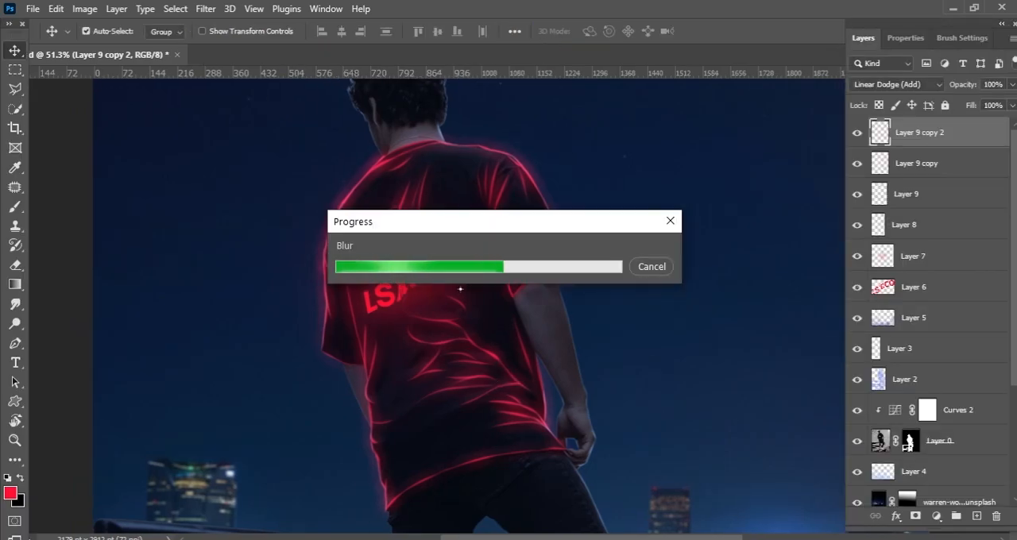
Step: Examine the chest lettering up close by toggling the visibility of Layer 7 and Layer 6
key(z)
drag(484, 268, 556, 257)
key(ctrl+space)
key(space)
drag(494, 267, 568, 238)
key(ctrl+plus)
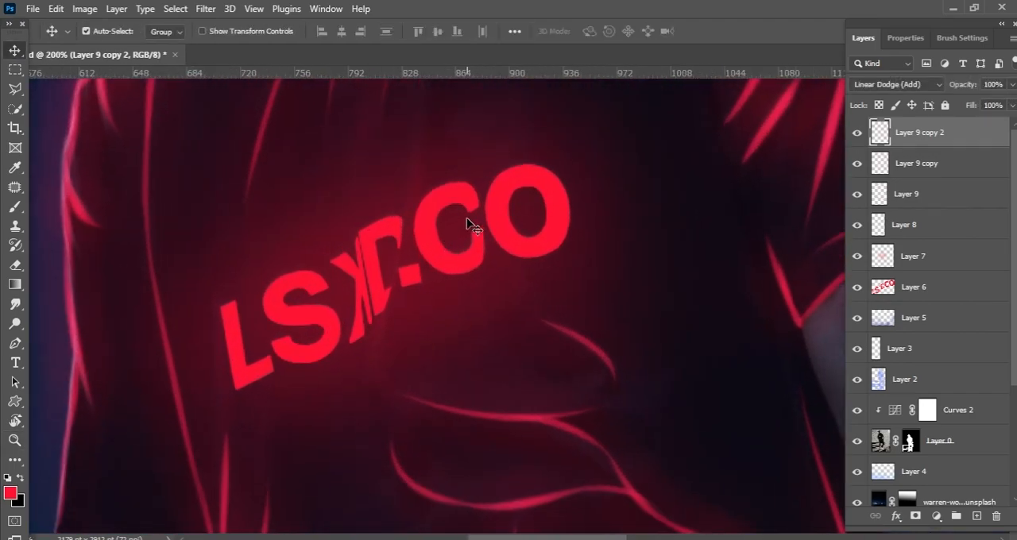
click(522, 183)
click(857, 256)
click(857, 256)
click(869, 290)
click(858, 288)
click(857, 289)
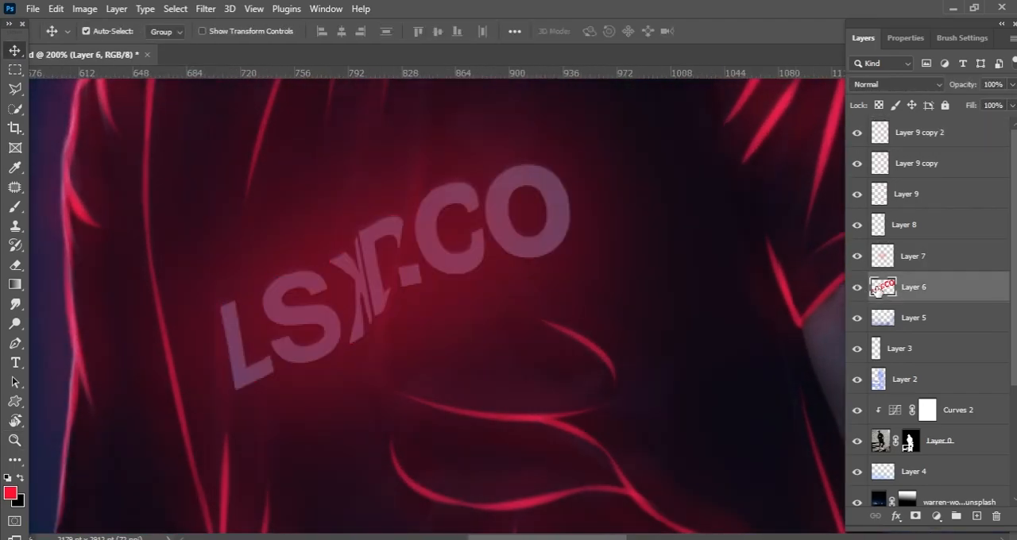
Step: Duplicate Layer 6, set the copy to Color Dodge and apply a 21 px Field Blur to it
key(ctrl+j)
key(ctrl+s)
click(903, 84)
click(893, 221)
click(206, 9)
mouse_move(313, 216)
click(165, 211)
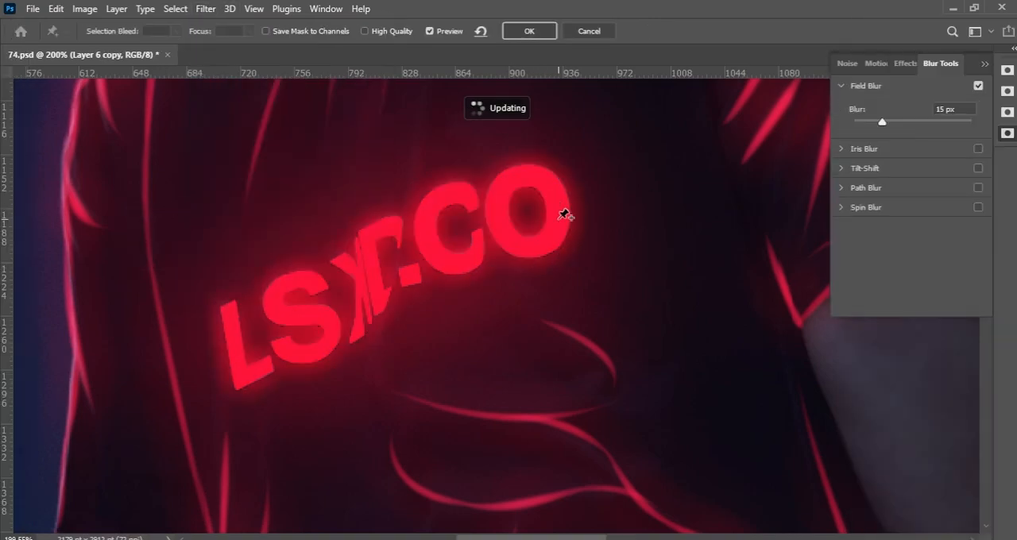
drag(882, 122, 888, 121)
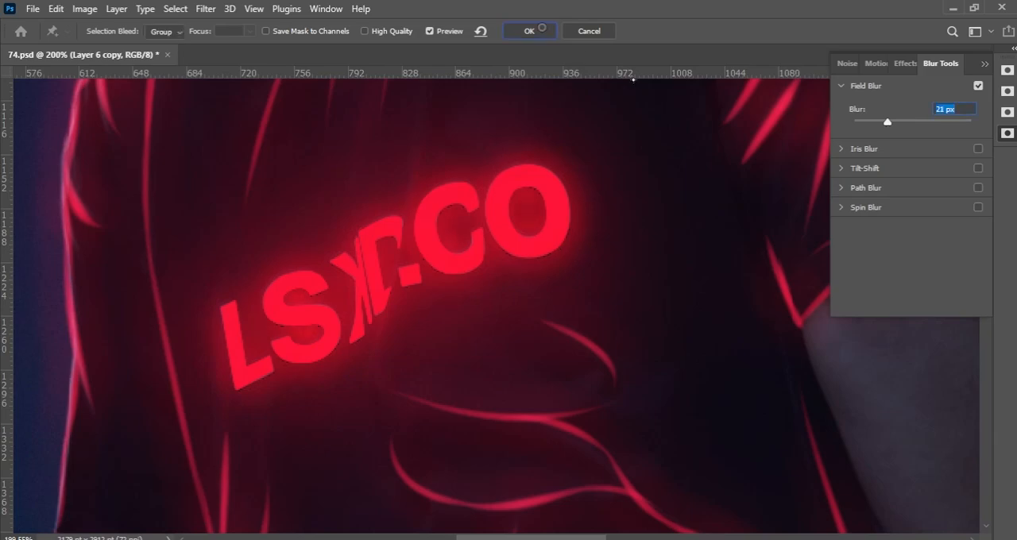
key(Return)
Step: Change the blending mode of Layer 6 copy, lower its lightness with Hue/Saturation, and save the document
click(896, 84)
click(894, 231)
click(84, 9)
mouse_move(143, 47)
click(333, 127)
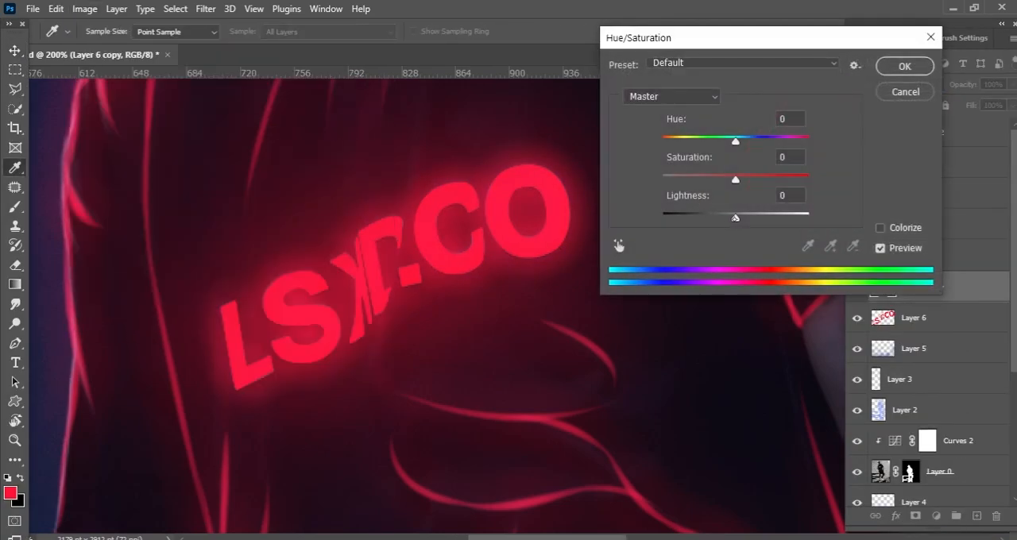
drag(736, 216, 704, 217)
key(Return)
drag(589, 246, 417, 194)
key(ctrl+s)
drag(654, 222, 582, 318)
key(ctrl+0)
drag(560, 372, 588, 341)
click(966, 135)
key(ctrl+alt+shift+e)
drag(485, 274, 599, 200)
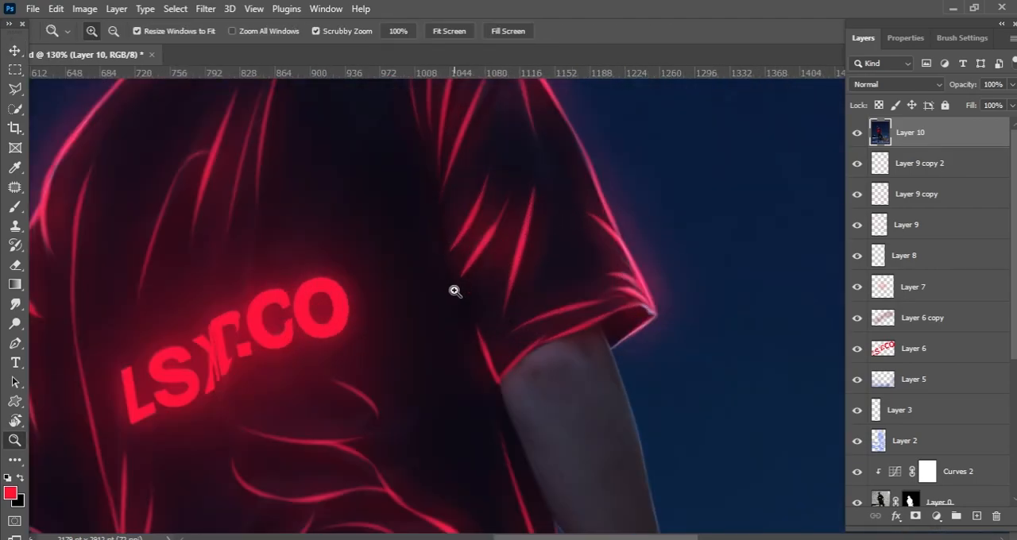
drag(456, 292, 417, 226)
click(206, 8)
click(286, 120)
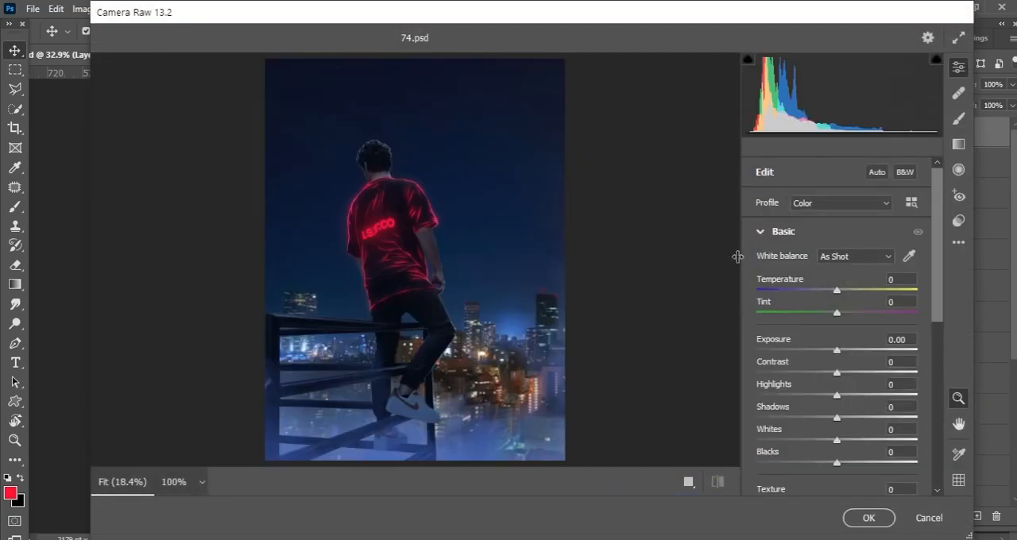
drag(412, 171, 547, 208)
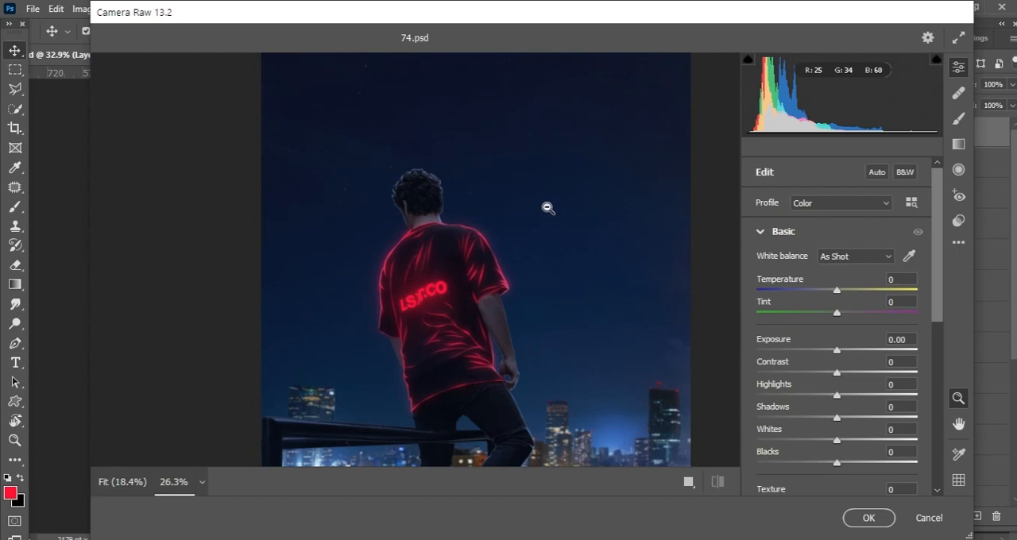
click(927, 518)
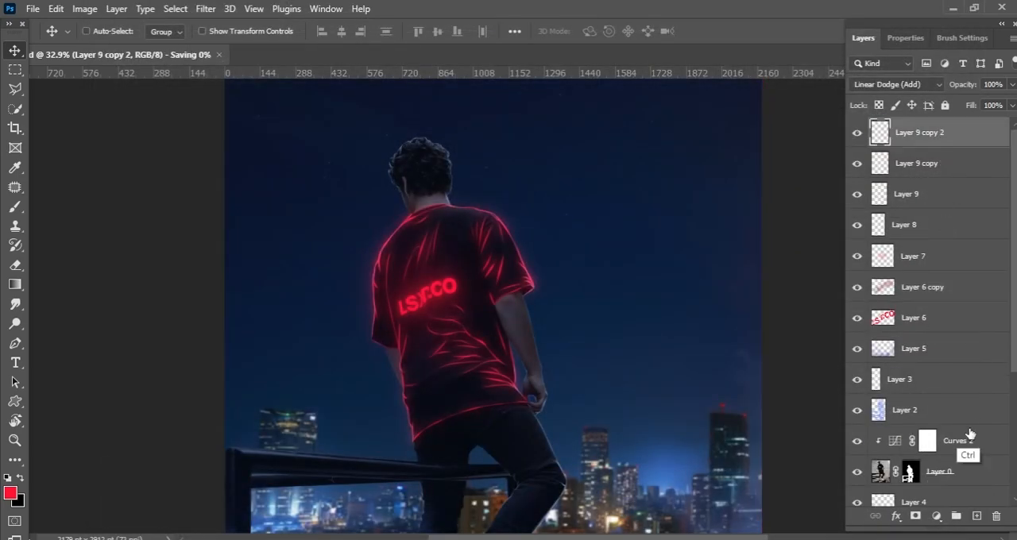
Step: Add a new empty layer on top in Screen mode and set up a small brush with white as the foreground colour
key(ctrl+shift+alt+e)
click(896, 84)
click(863, 210)
key(j)
key(d)
key(x)
key(b)
key(z)
drag(447, 218, 561, 227)
key(b)
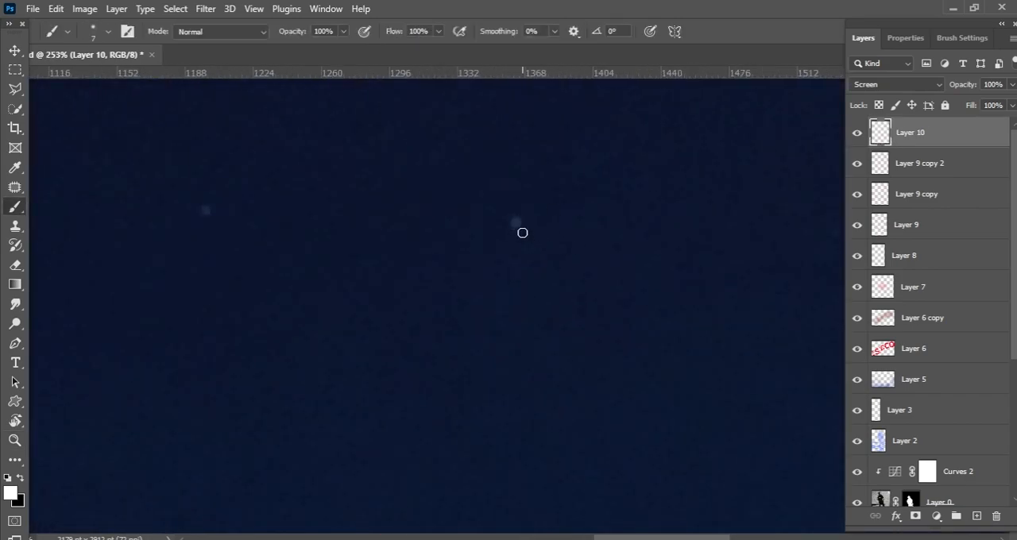
Step: Dab small white stars onto the faint star points in the sky to the right of the man's head
scroll(569, 218, right, 5)
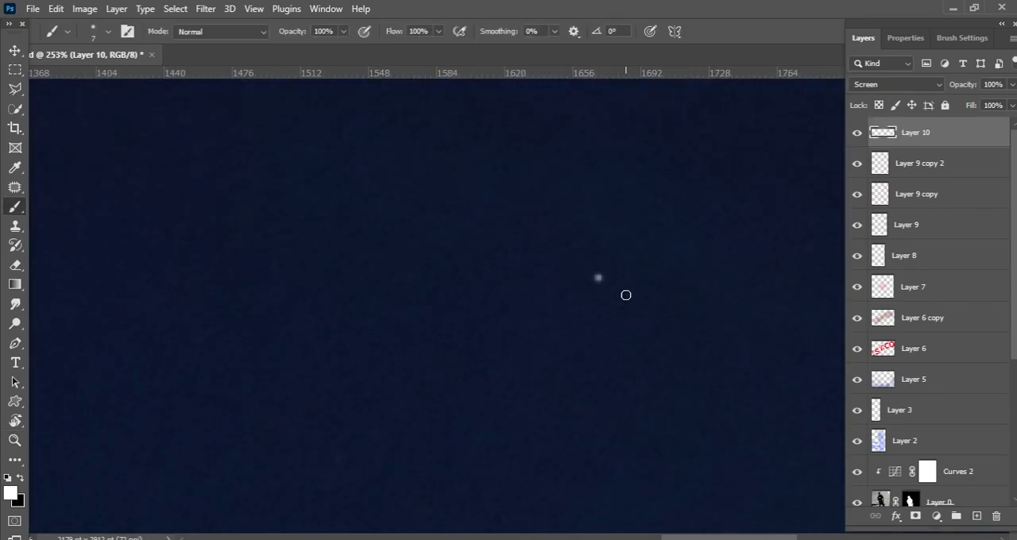
drag(604, 306, 538, 318)
drag(497, 342, 561, 373)
mouse_move(404, 150)
mouse_down()
mouse_move(444, 183)
mouse_move(678, 110)
mouse_up()
click(402, 186)
mouse_move(517, 429)
mouse_down()
mouse_move(483, 334)
mouse_move(449, 130)
mouse_up()
click(531, 294)
mouse_move(578, 141)
mouse_down()
mouse_move(489, 319)
mouse_move(516, 361)
mouse_move(516, 216)
mouse_up()
drag(476, 310, 497, 278)
click(489, 294)
drag(622, 252, 339, 438)
click(512, 278)
drag(553, 287, 481, 333)
drag(481, 332, 502, 336)
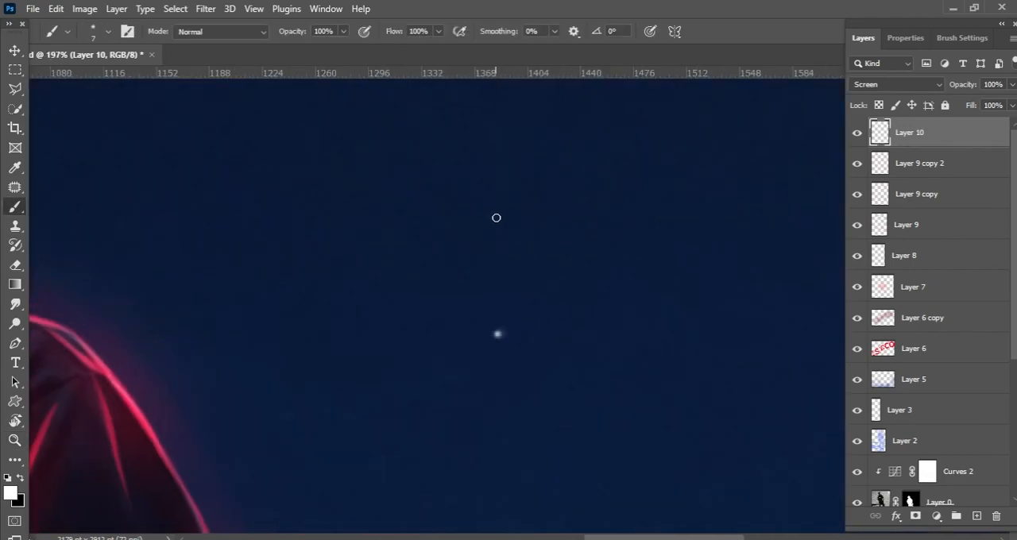
Step: Add more white stars in the sky above the right shoulder and towards the image's right edge
click(496, 217)
scroll(547, 285, down, 7)
drag(656, 224, 585, 344)
scroll(586, 346, up, 6)
click(570, 333)
drag(625, 153, 524, 262)
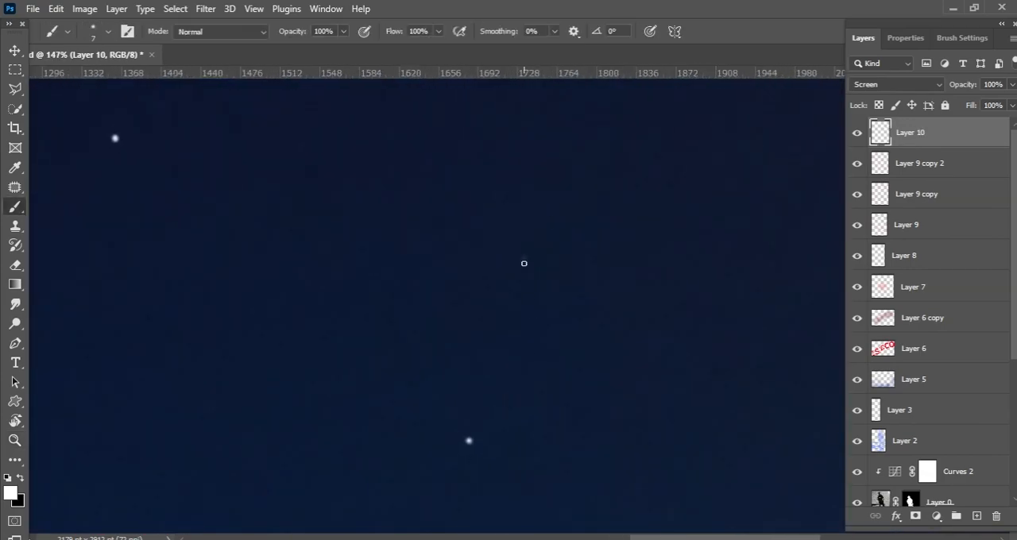
scroll(555, 297, down, 3)
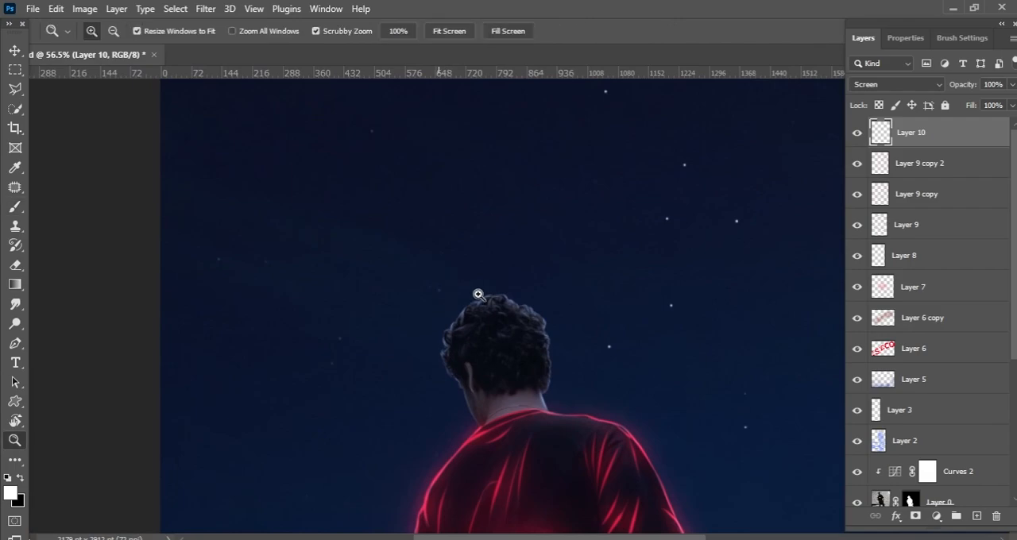
Step: Paint white stars in the sky above and to the left of the man's head, up to the image's upper edge
scroll(438, 305, up, 4)
drag(449, 235, 434, 360)
click(432, 275)
scroll(431, 275, down, 6)
drag(402, 151, 382, 293)
scroll(377, 293, up, 5)
click(415, 311)
scroll(437, 308, up, 2)
drag(467, 276, 423, 419)
click(413, 267)
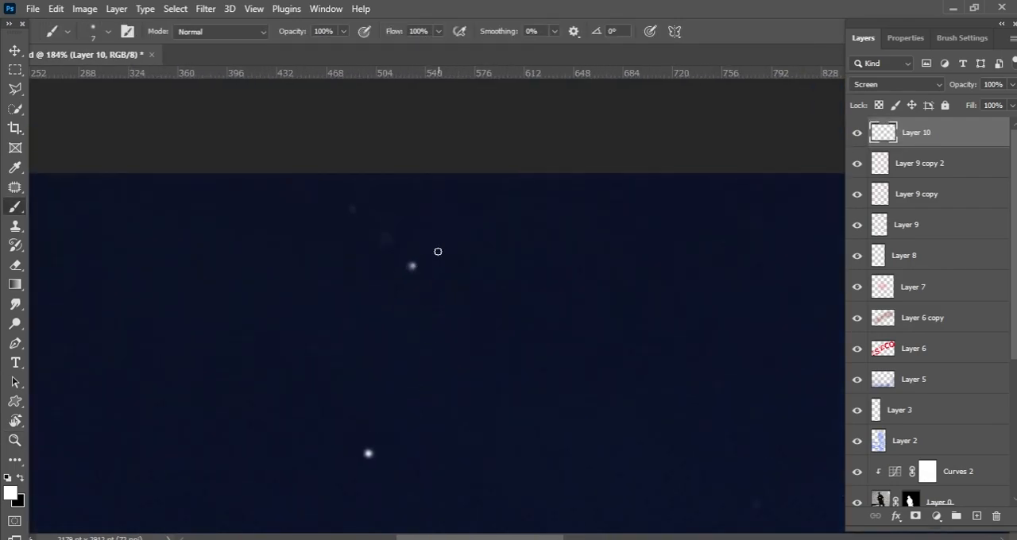
Step: Dot white stars over the faint ones in the far left part of the sky
scroll(354, 350, down, 4)
drag(355, 373, 459, 136)
scroll(240, 378, up, 4)
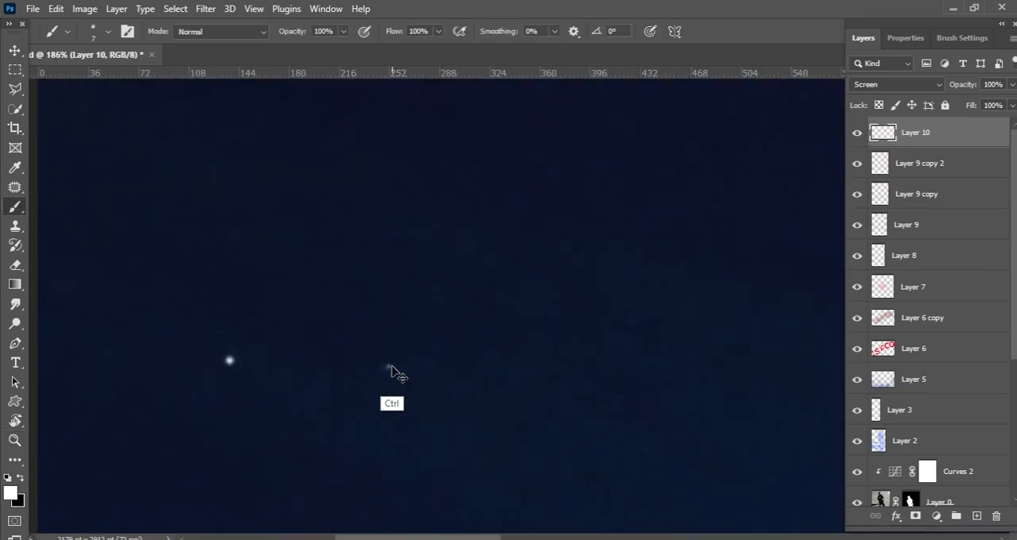
drag(508, 521, 436, 333)
click(535, 351)
mouse_move(562, 345)
mouse_down()
mouse_move(454, 259)
mouse_move(405, 262)
mouse_up()
mouse_move(495, 358)
mouse_down()
mouse_move(391, 342)
mouse_move(399, 213)
mouse_up()
drag(354, 286, 469, 306)
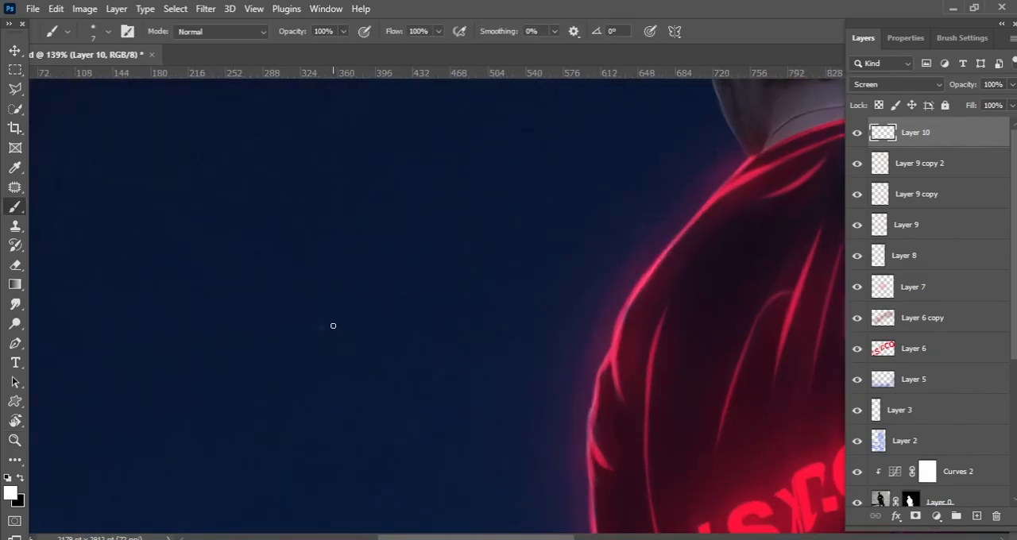
Step: Check the sky left of the shirt and right of the head for remaining faint stars and brighten them with white
drag(323, 330, 199, 326)
drag(425, 296, 269, 248)
drag(405, 275, 488, 275)
drag(506, 104, 453, 338)
drag(449, 338, 495, 338)
key(b)
scroll(400, 298, down, 4)
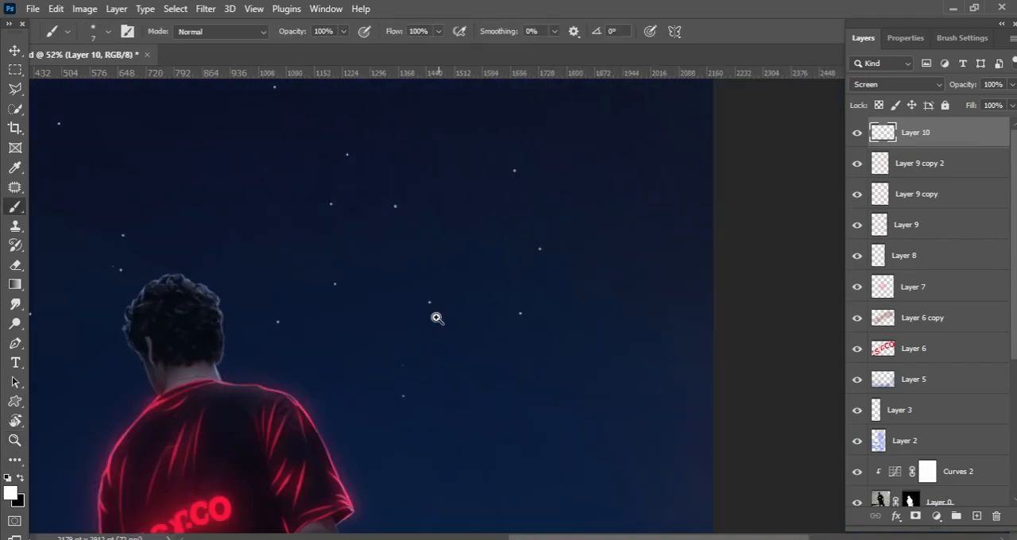
Step: Paint one more white star in the sky near the image's upper-right corner
scroll(438, 306, up, 8)
drag(466, 279, 420, 159)
drag(454, 191, 421, 191)
drag(500, 281, 584, 302)
drag(662, 330, 584, 526)
key(b)
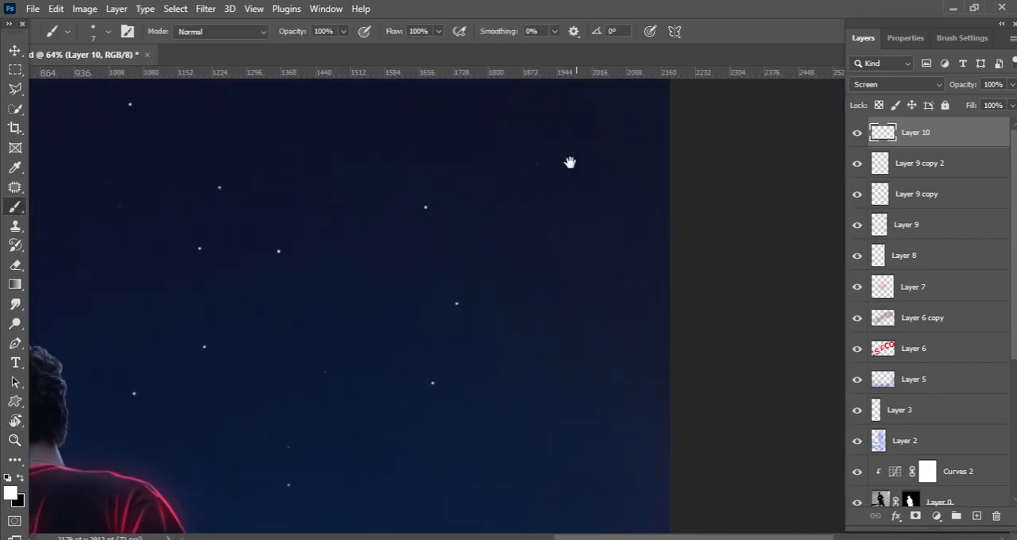
drag(576, 164, 595, 220)
click(486, 268)
drag(521, 213, 501, 202)
key(z)
drag(449, 283, 389, 336)
drag(328, 298, 376, 273)
key(b)
Step: Duplicate the painted star layer and apply a 15 px Field Blur to the copy as a glow
key(v)
key(ctrl+j)
click(206, 9)
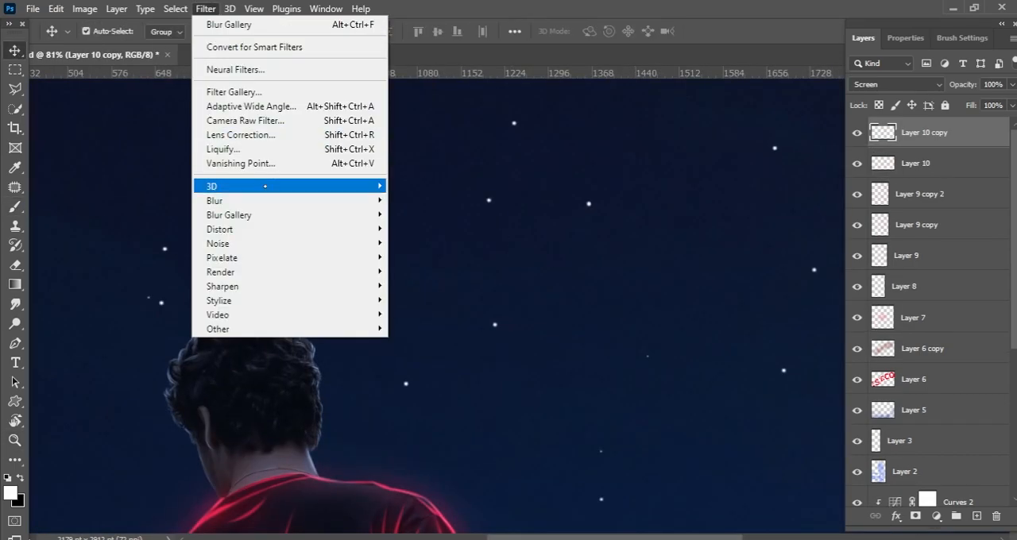
click(158, 214)
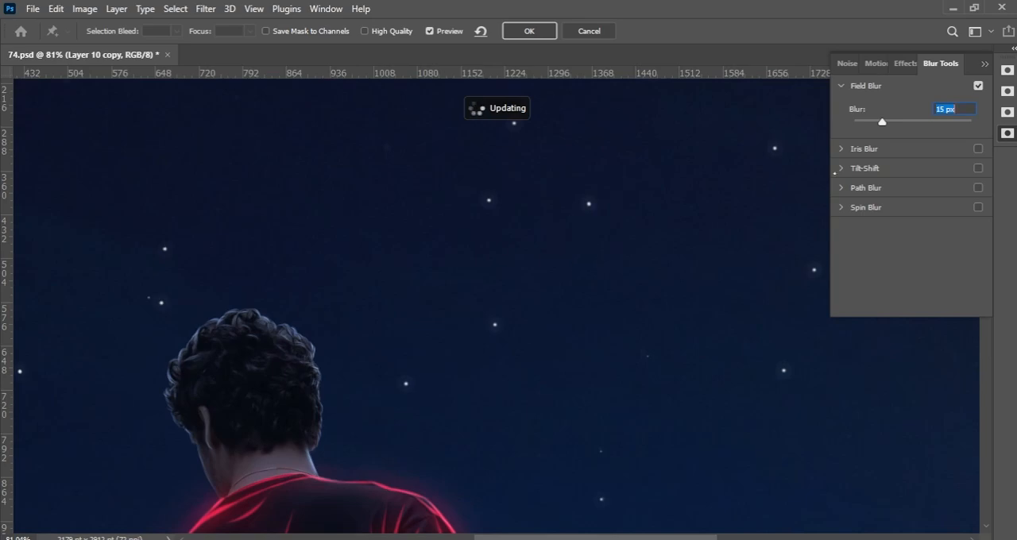
click(538, 28)
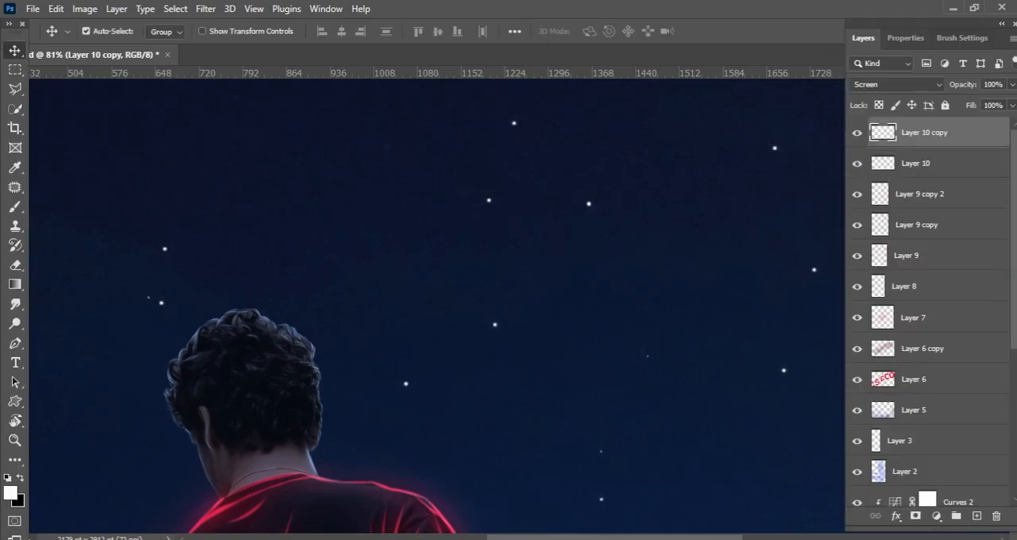
key(ctrl+j)
drag(599, 232, 558, 227)
key(ctrl+z)
Step: Stamp all visible layers into a new merged layer on top and save the document
drag(624, 215, 584, 218)
drag(618, 222, 568, 219)
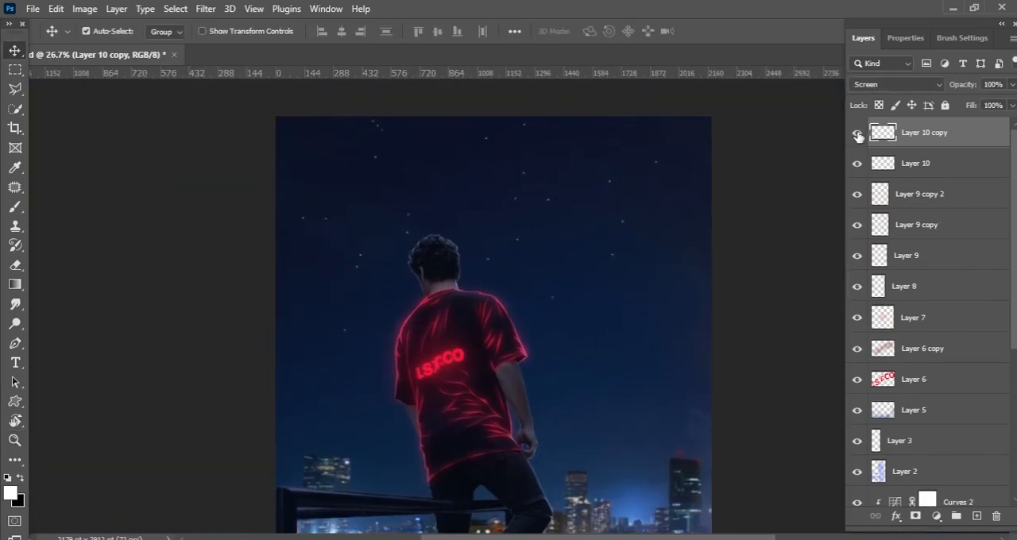
drag(673, 254, 628, 197)
key(ctrl+s)
key(ctrl+alt+shift+e)
key(ctrl+s)
Step: Apply the Camera Raw Filter to the merged layer with Temperature -13, Tint +19, Exposure +0.15, Contrast +11, Highlights -1 and Shadows +31
click(203, 11)
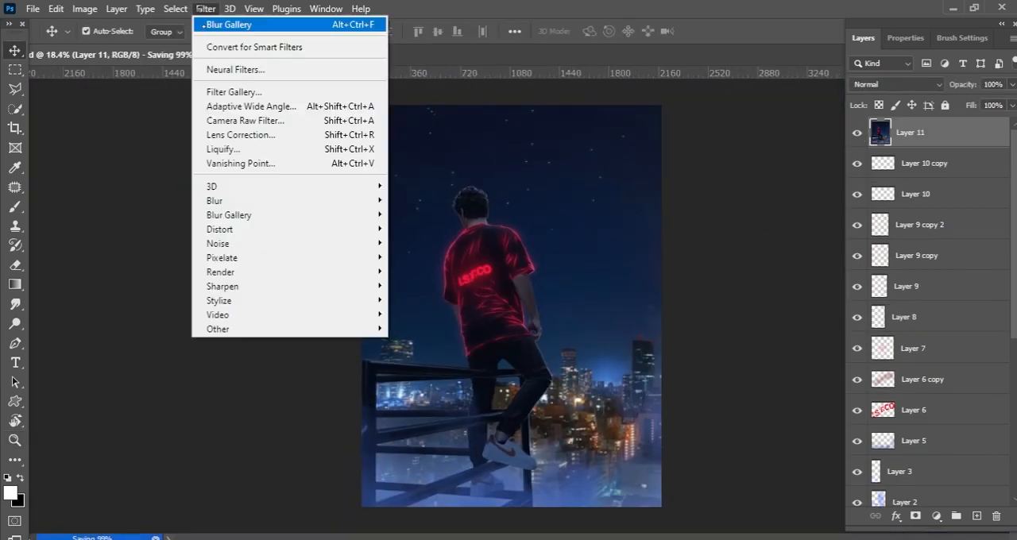
click(305, 121)
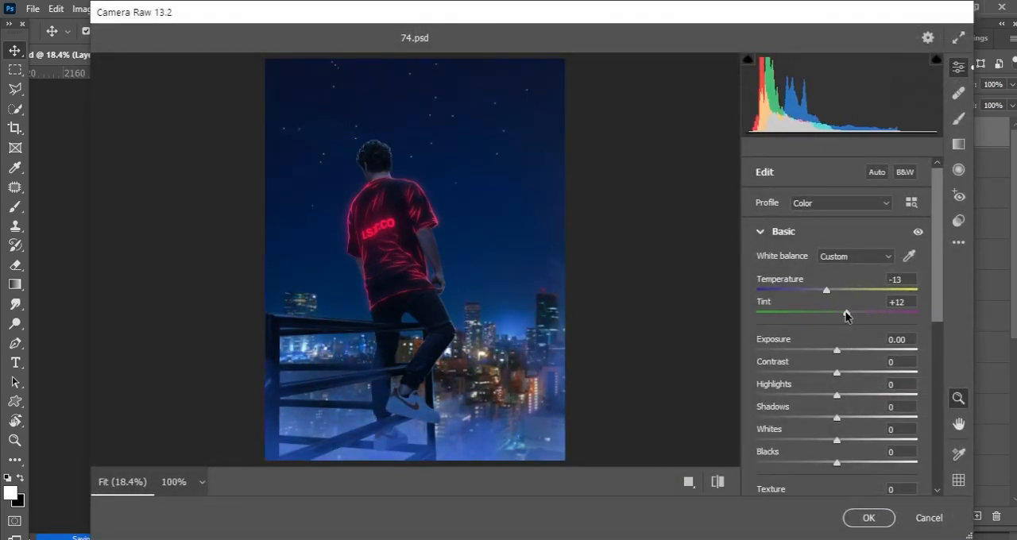
drag(836, 349, 840, 349)
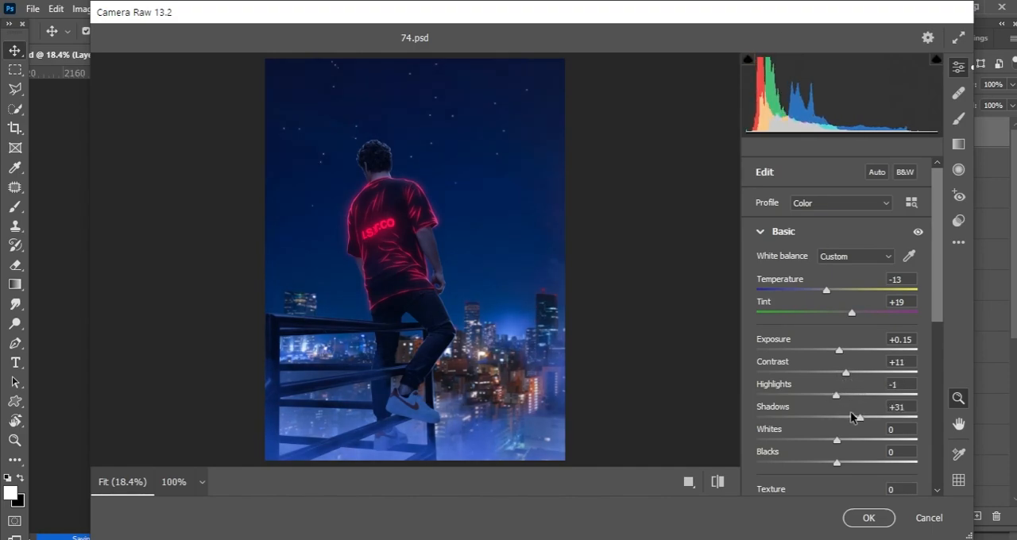
Step: Set Sharpening to 84 and Vignetting to -18 in the Camera Raw adjustments
scroll(858, 414, down, 5)
click(785, 427)
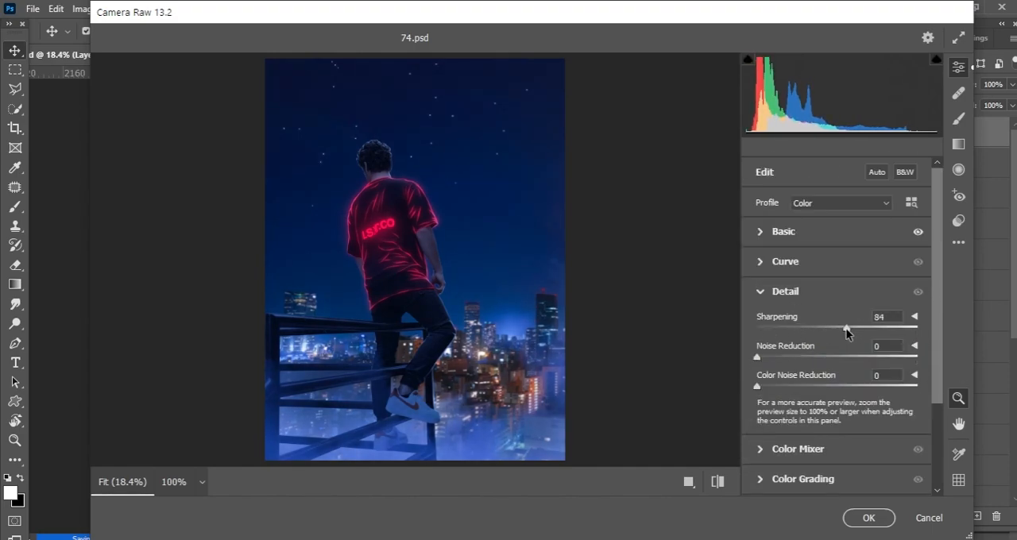
drag(937, 342, 936, 388)
drag(391, 153, 429, 223)
drag(666, 350, 630, 352)
click(763, 472)
click(764, 453)
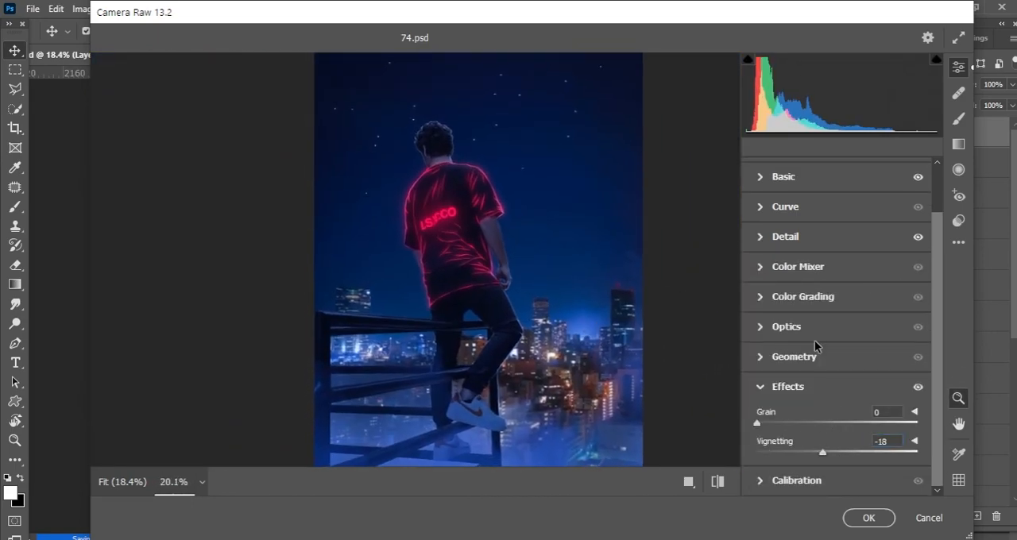
Step: In Color Grading, slightly lower the midtone and shadow luminance, raise the highlight luminance to about 3, and apply the Camera Raw adjustments
click(829, 298)
drag(839, 326, 838, 336)
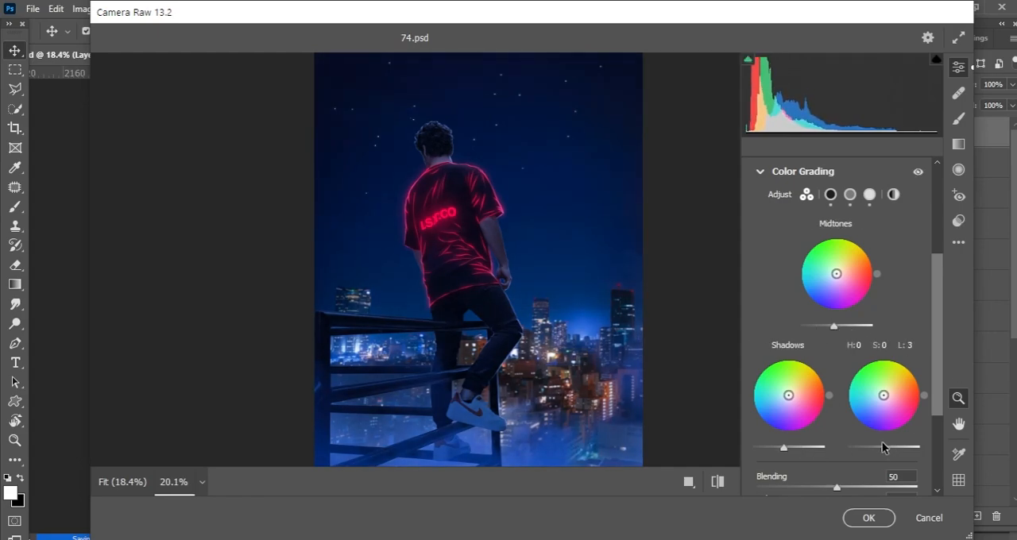
scroll(933, 351, down, 4)
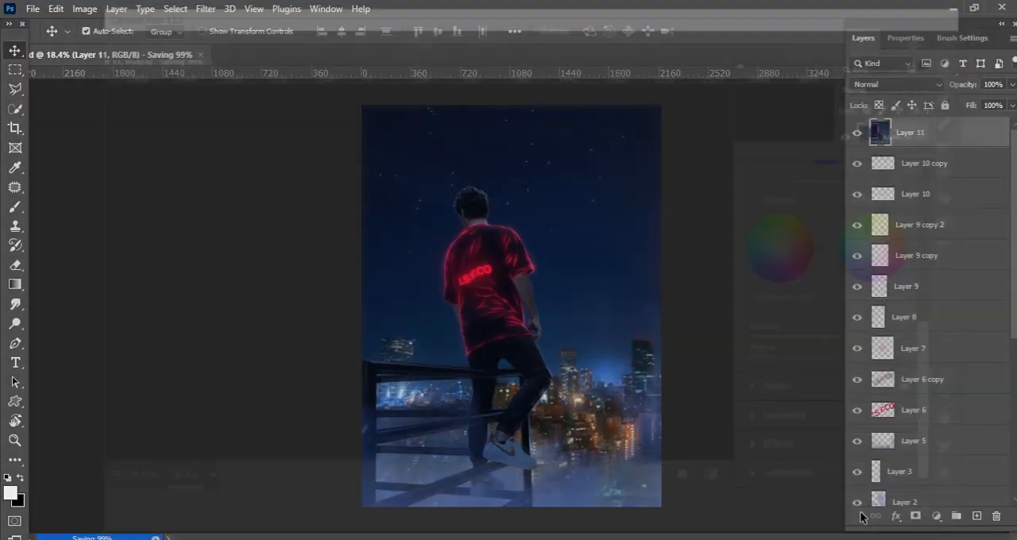